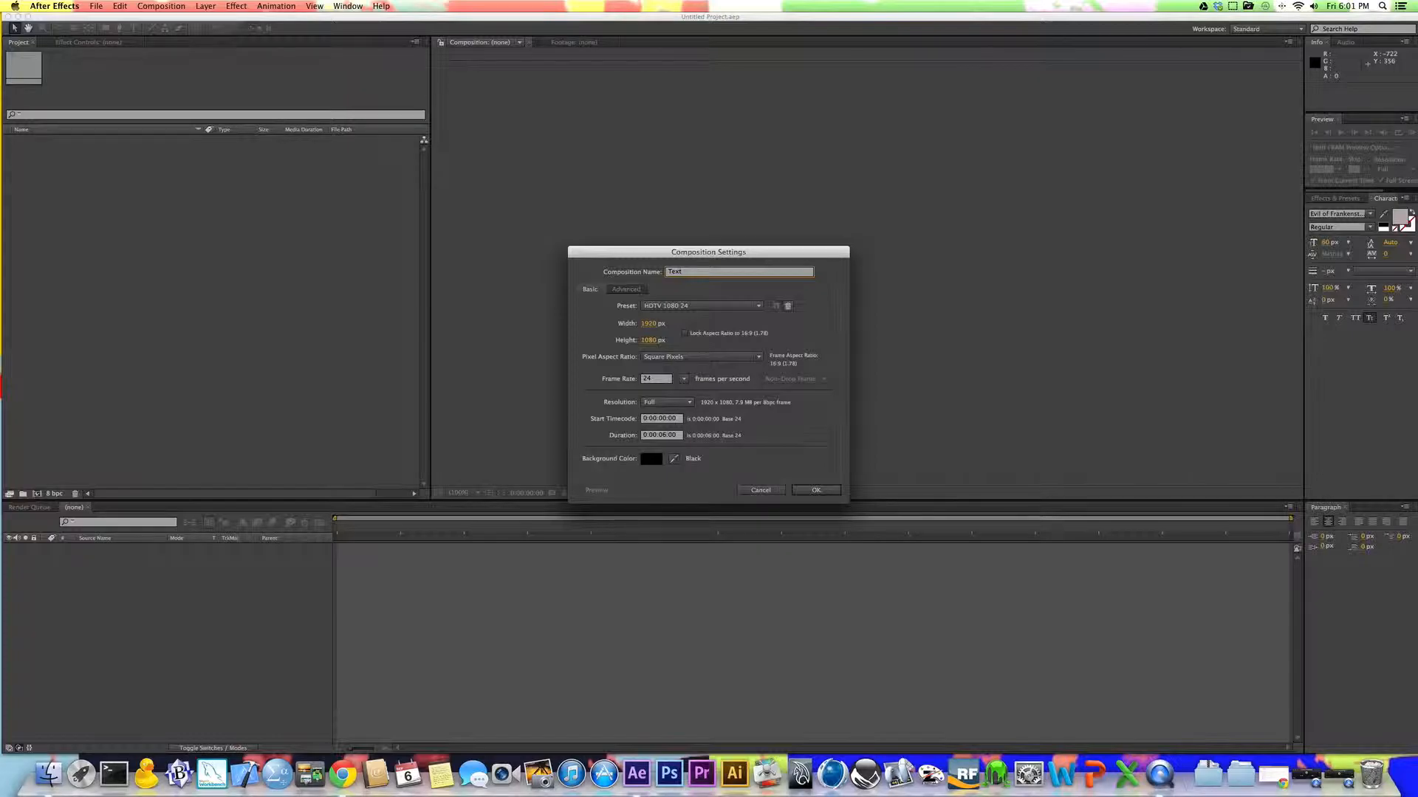
Step: Set the Text composition's size to 700 px wide by 200 px high and create it
click(647, 325)
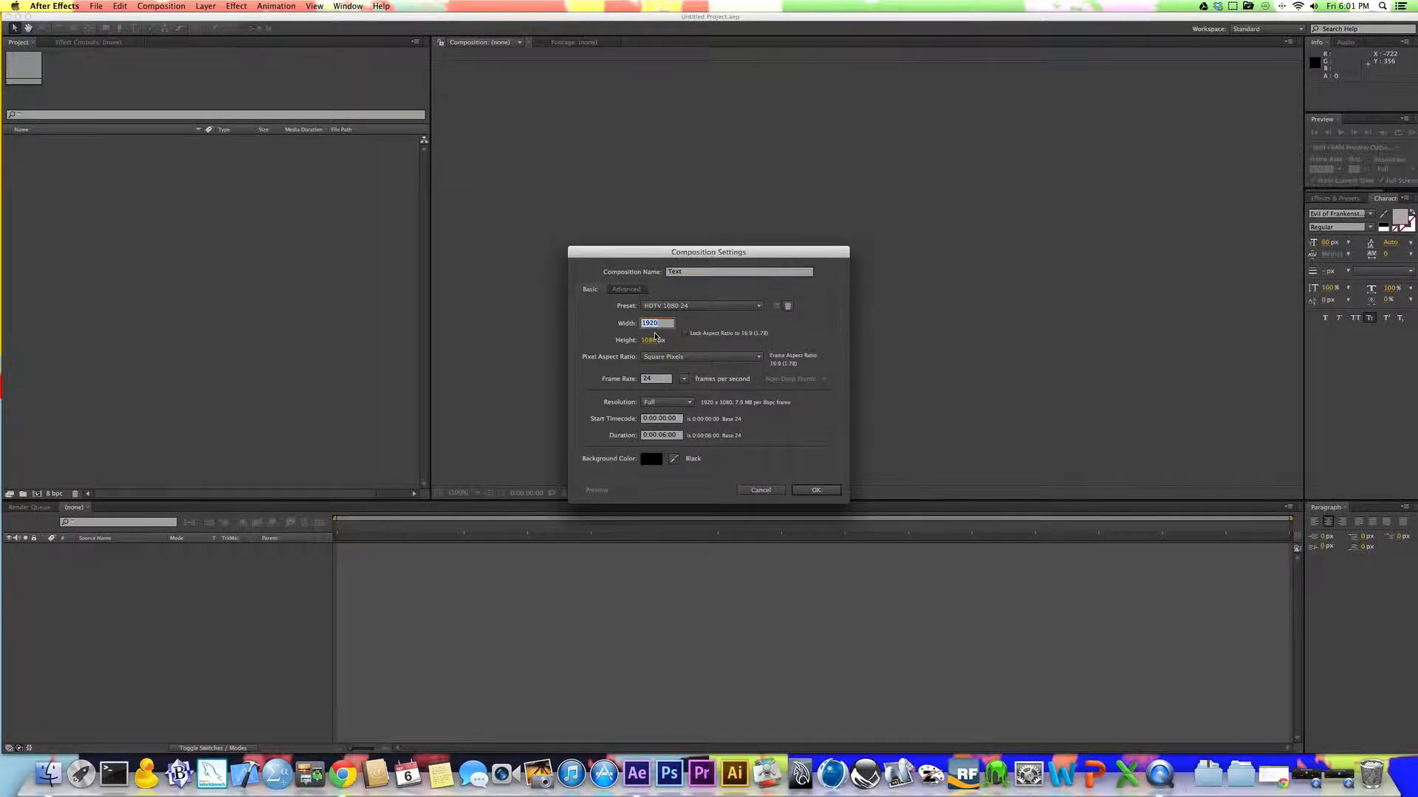
text(700)
key(Tab)
text(200)
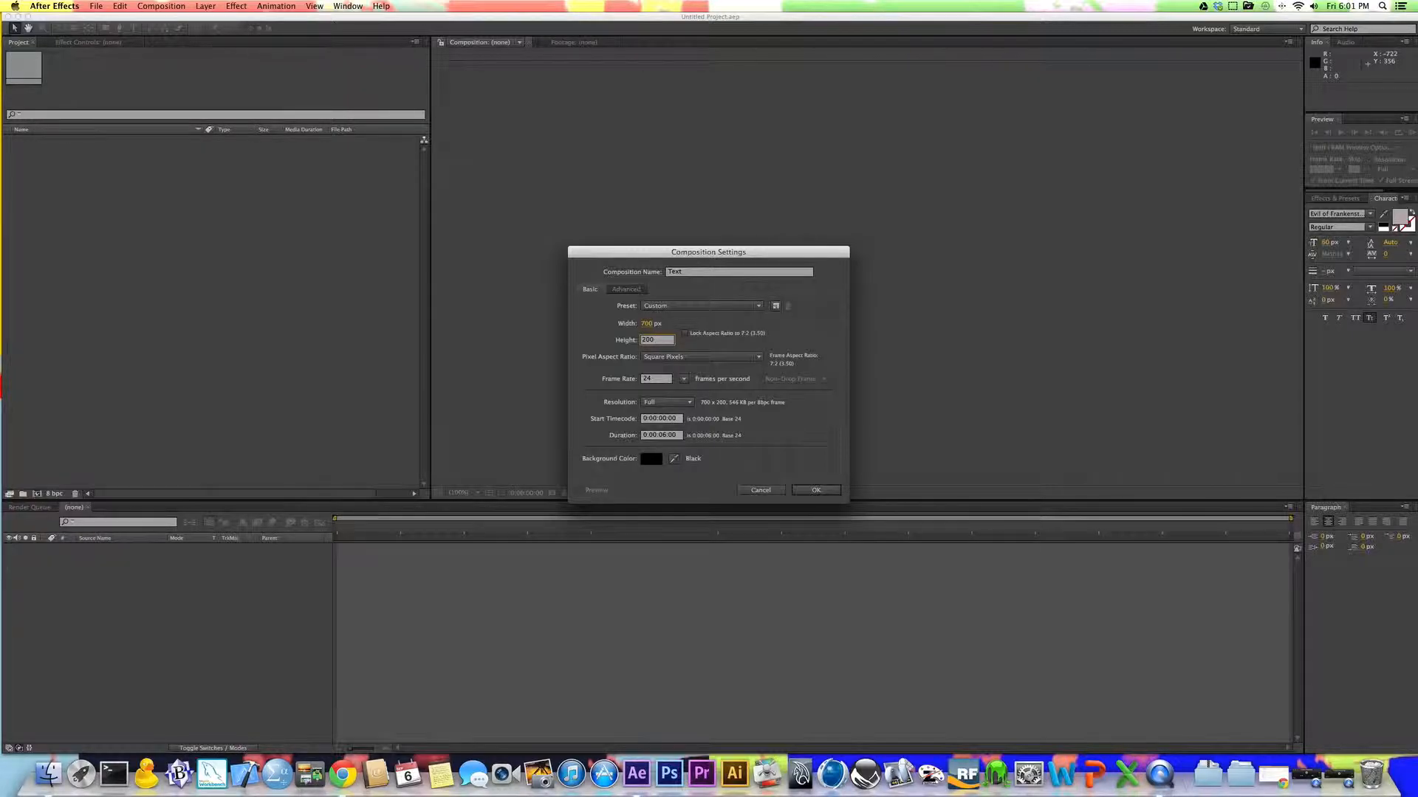
key(Return)
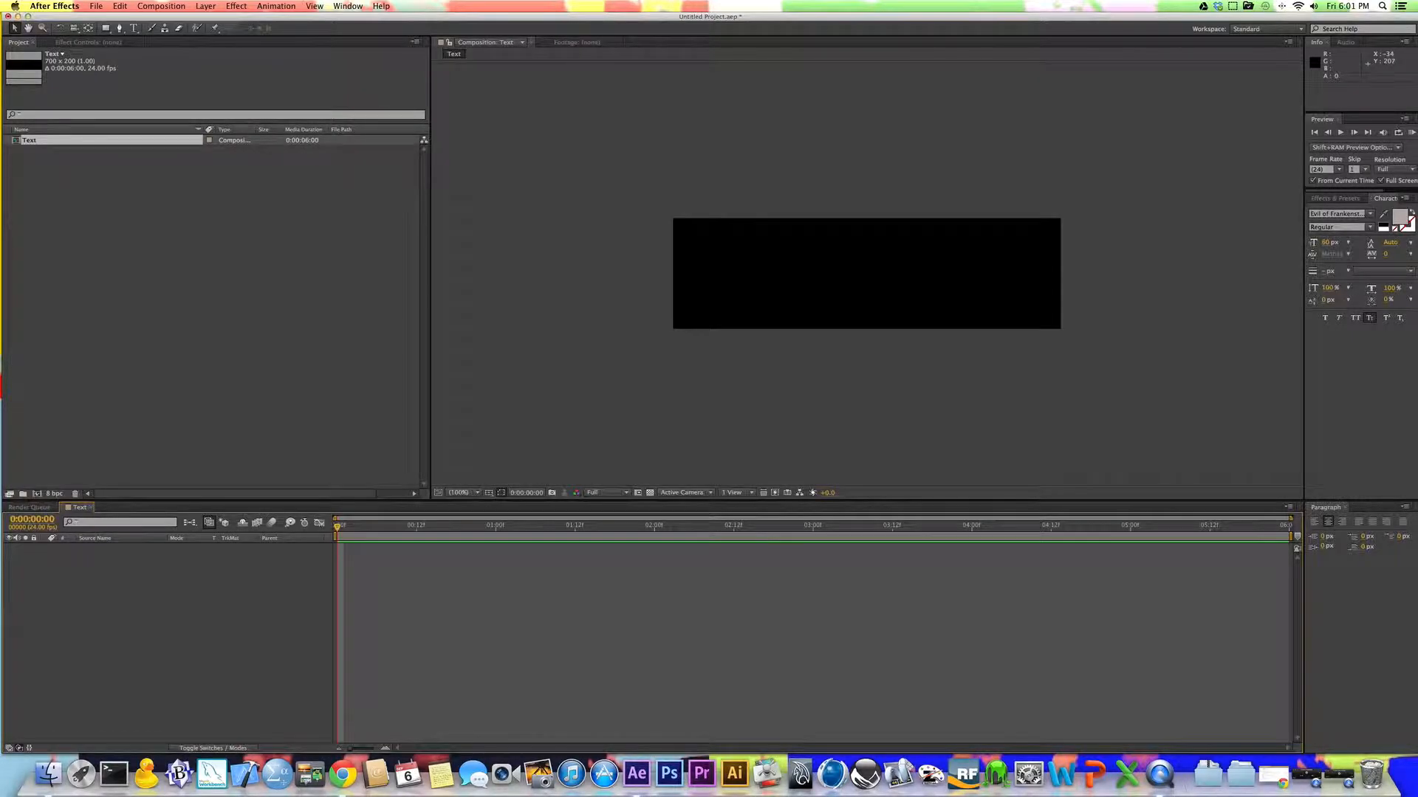
Step: Add a text layer reading "Moville Media" and move it near the middle of the composition
click(133, 28)
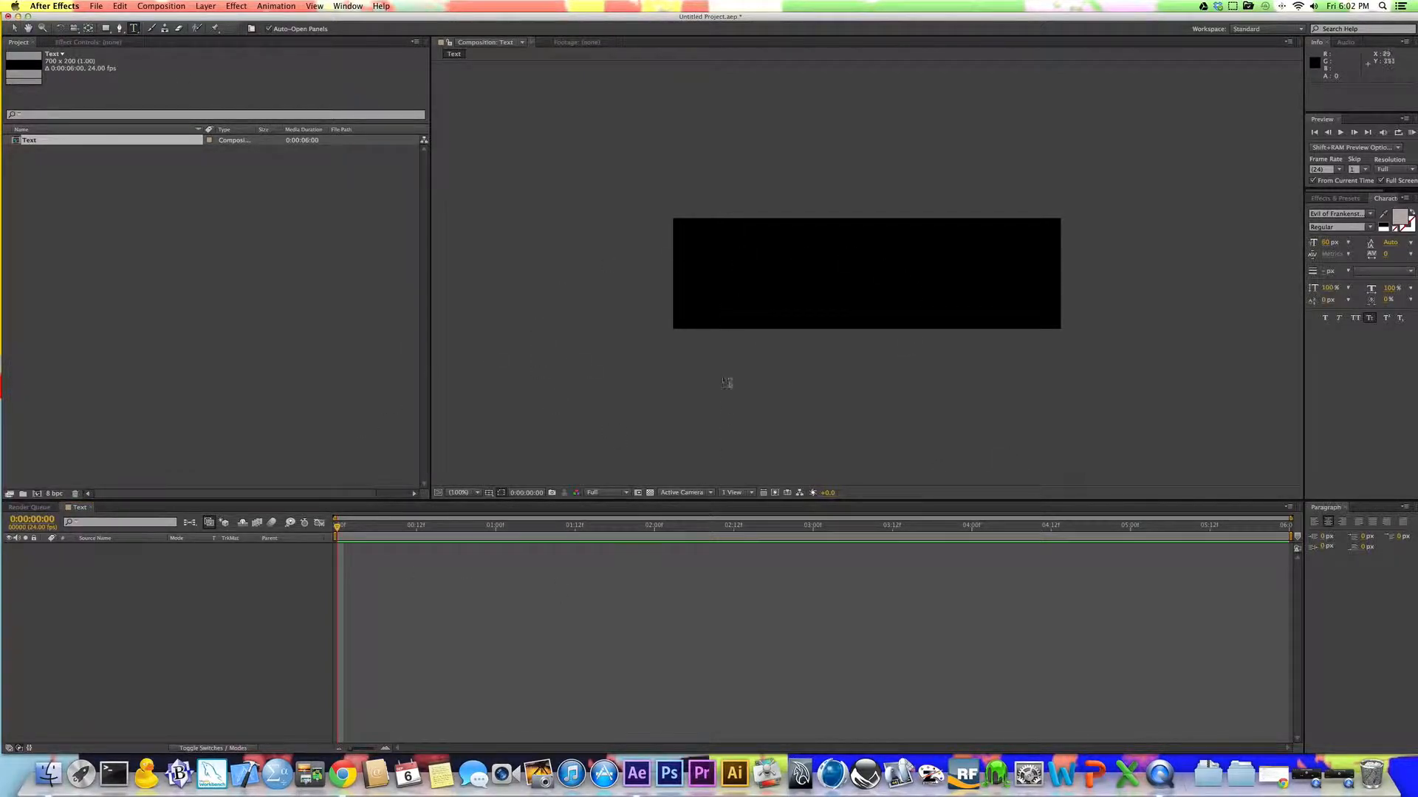
click(721, 276)
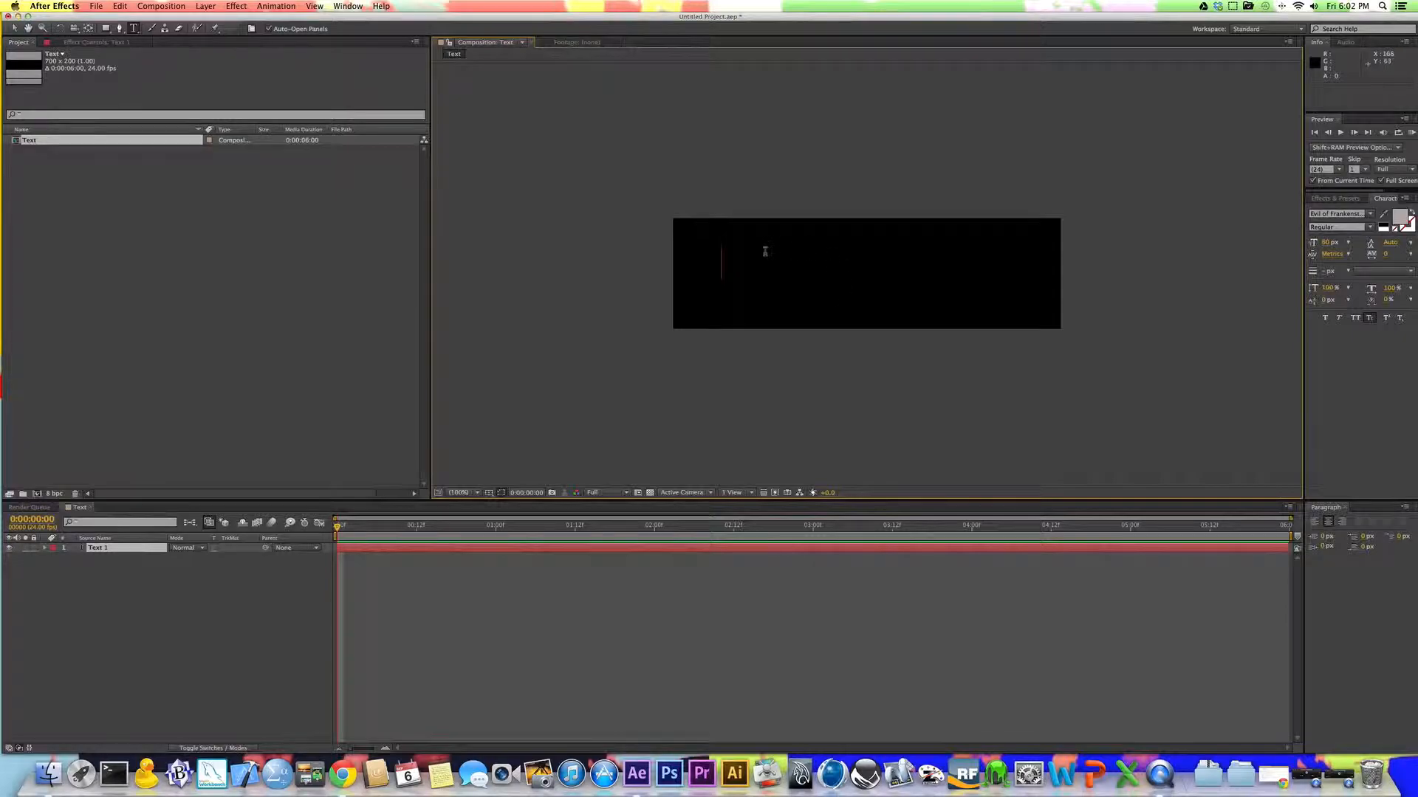
text(Movi)
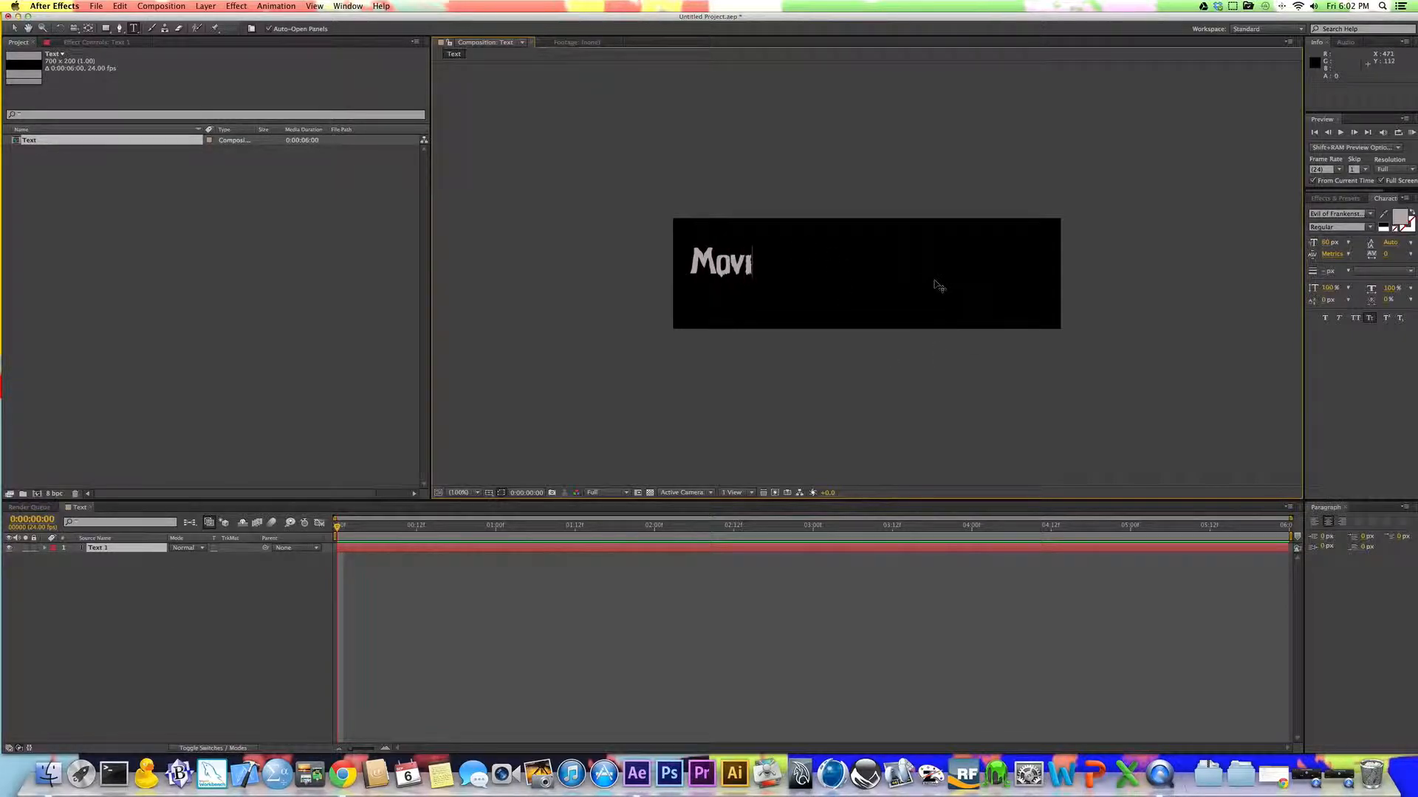
text(lle Media)
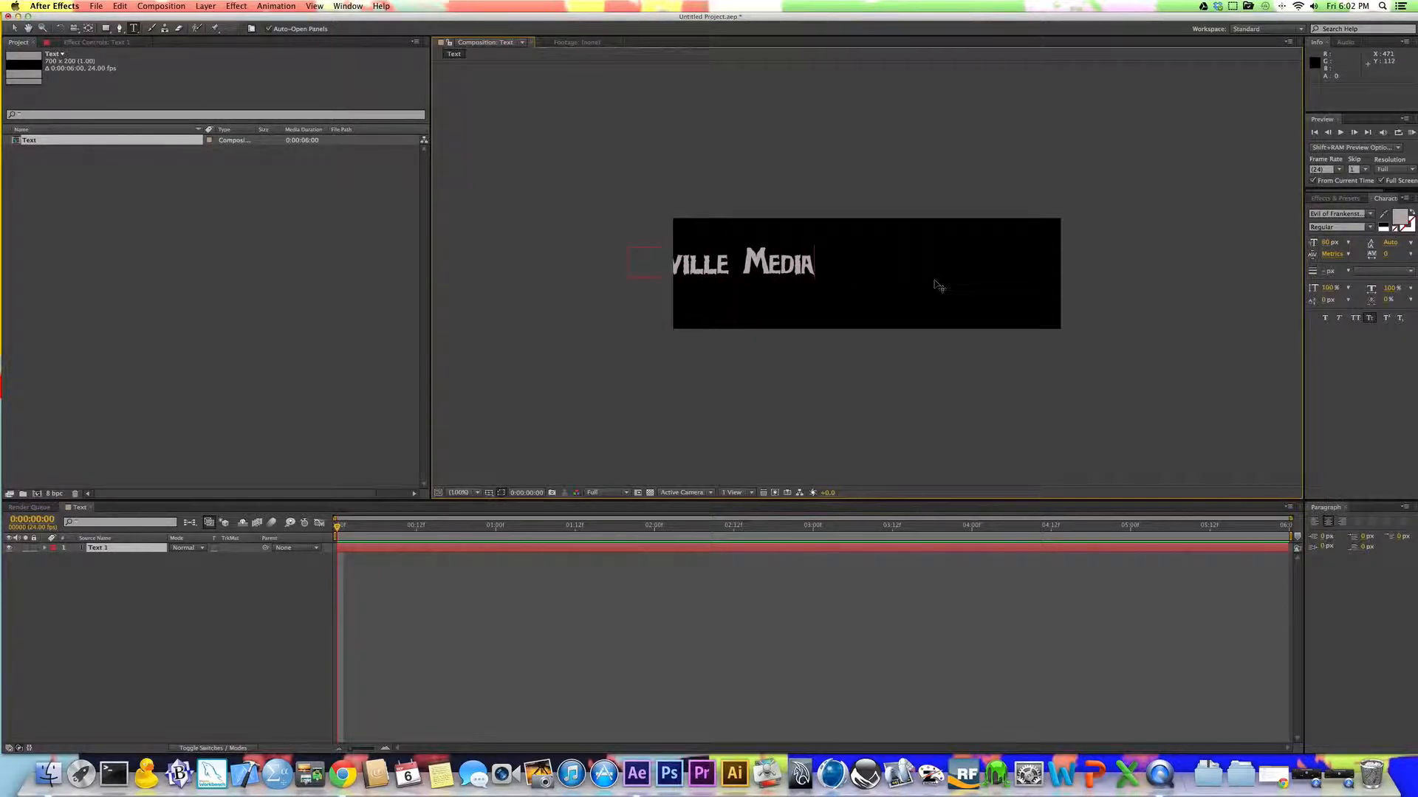
click(12, 28)
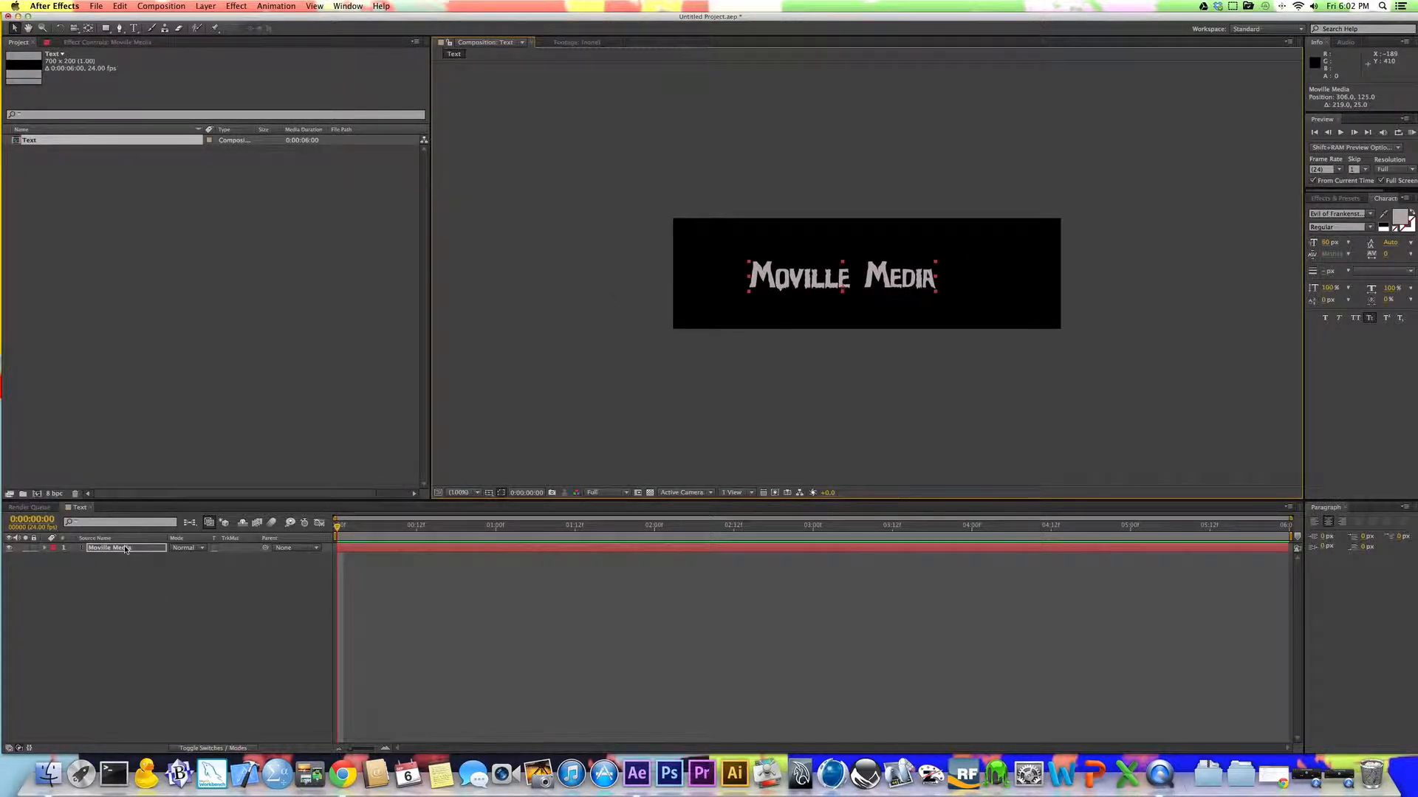
Step: Scale the Moville Media text layer to about 202% and centre it so it nearly fills the frame
key(s)
drag(193, 558, 235, 558)
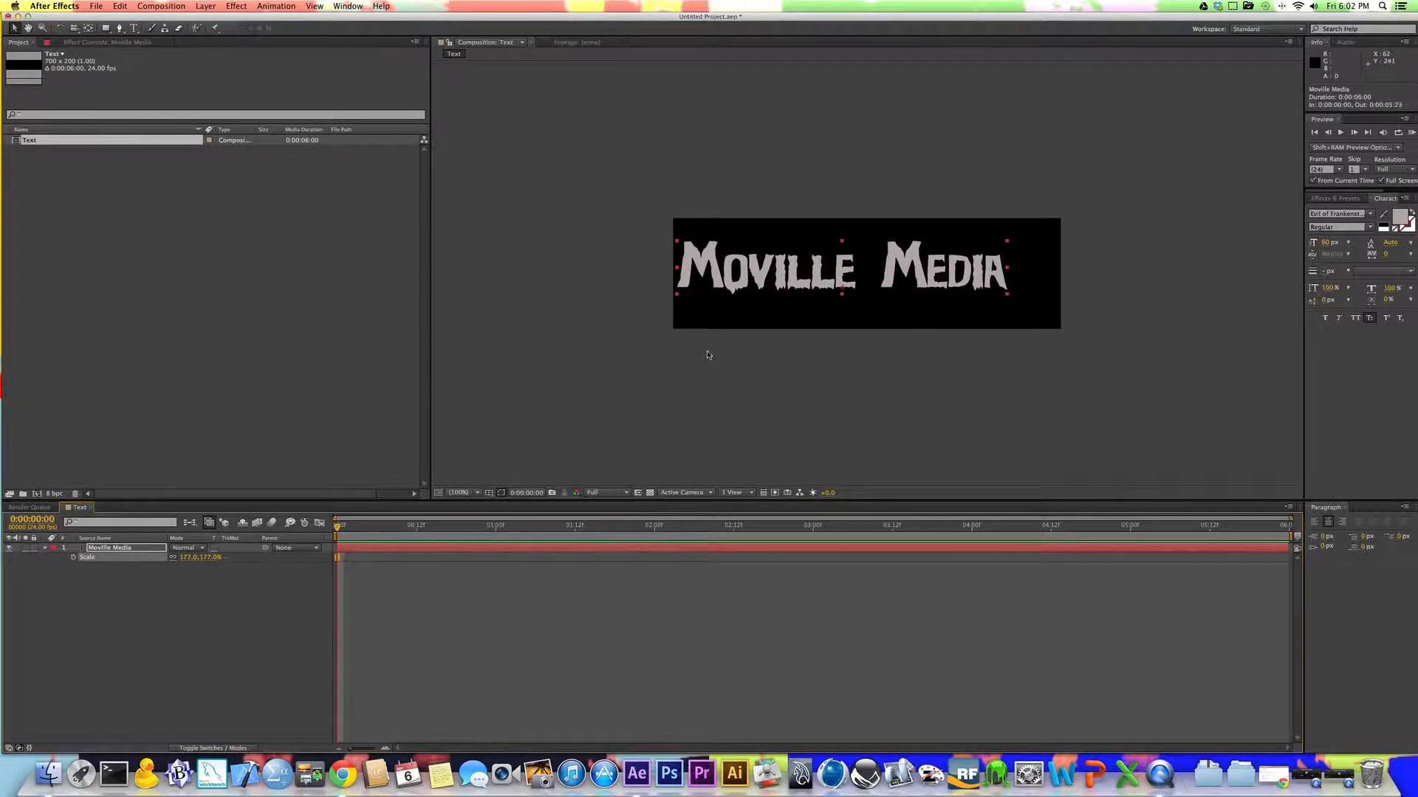
drag(901, 264, 928, 271)
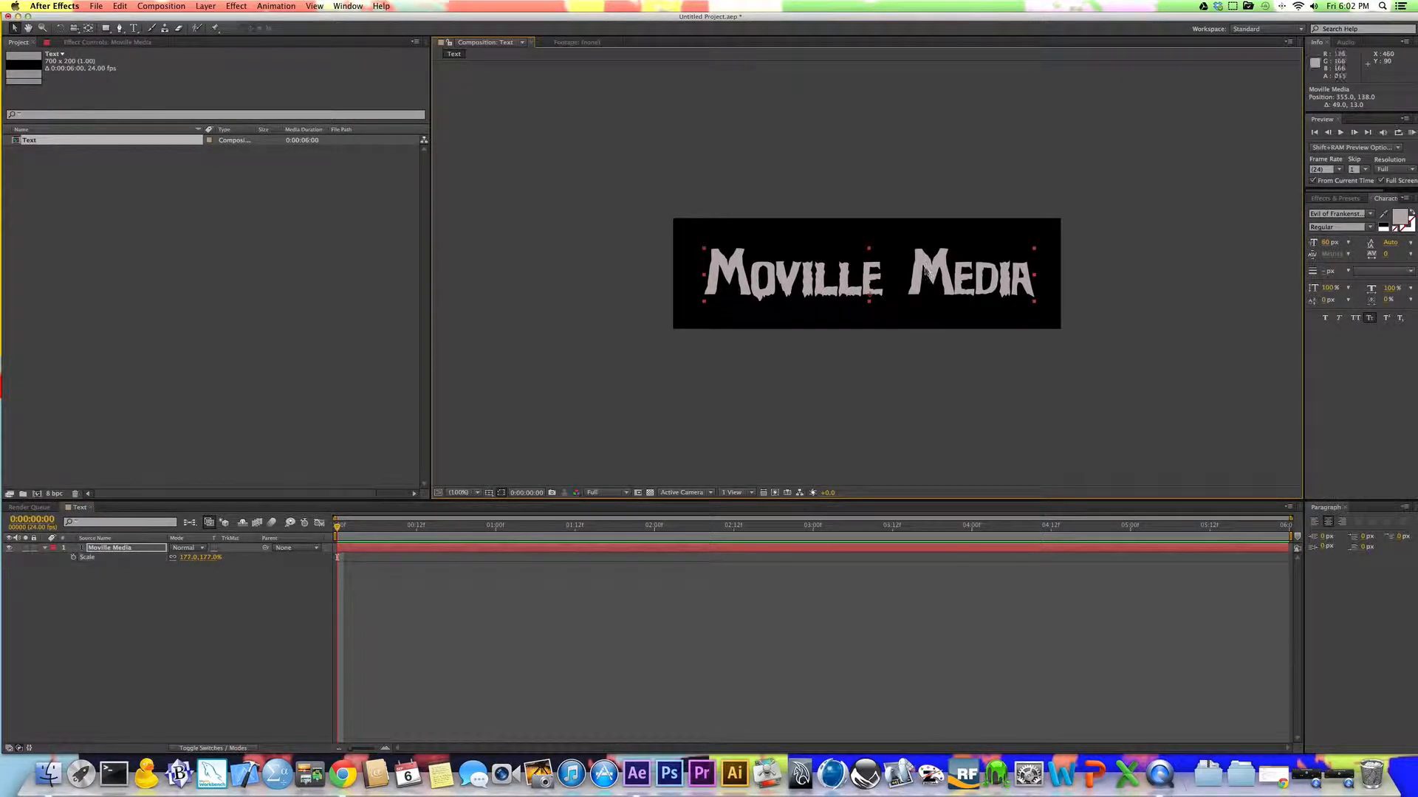
drag(184, 559, 206, 567)
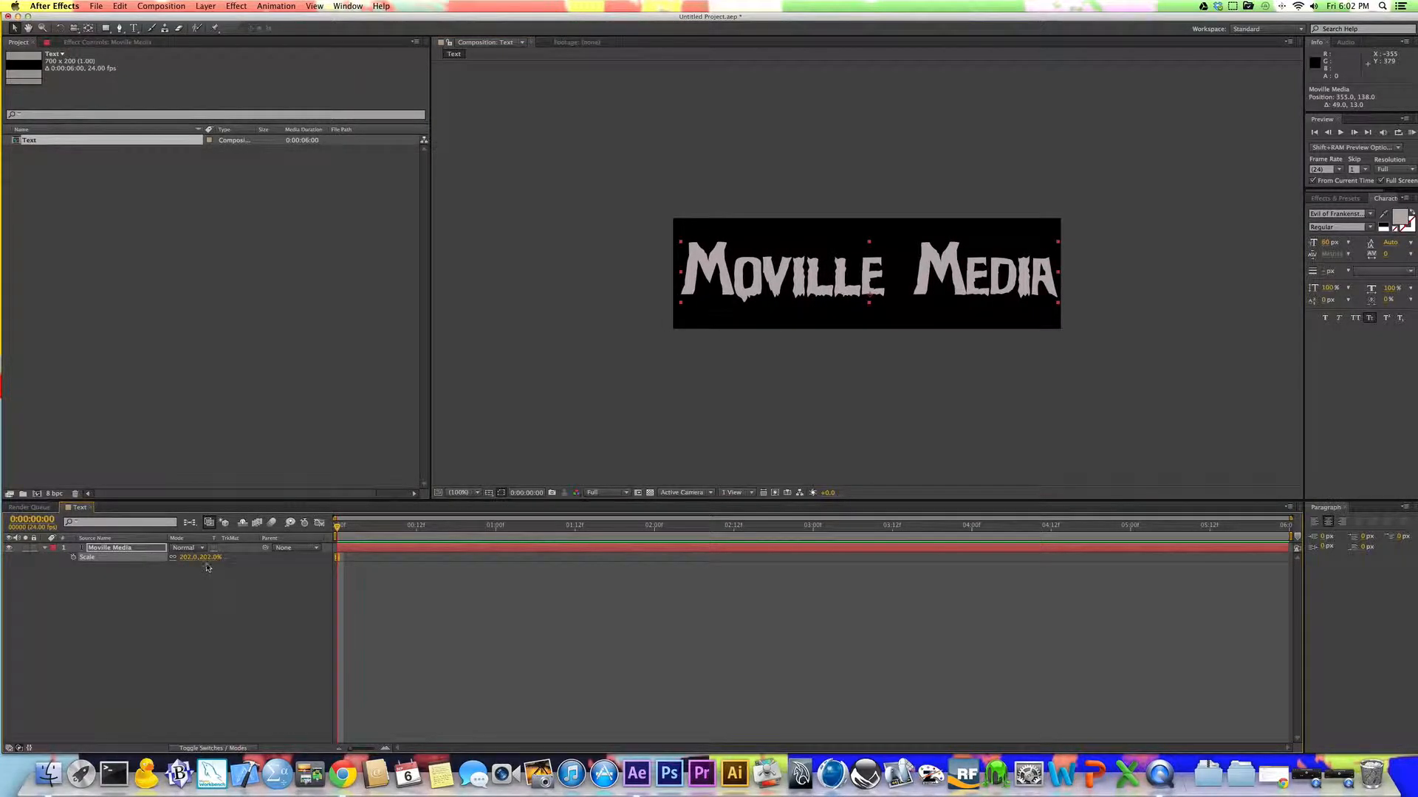
click(767, 290)
drag(766, 290, 768, 298)
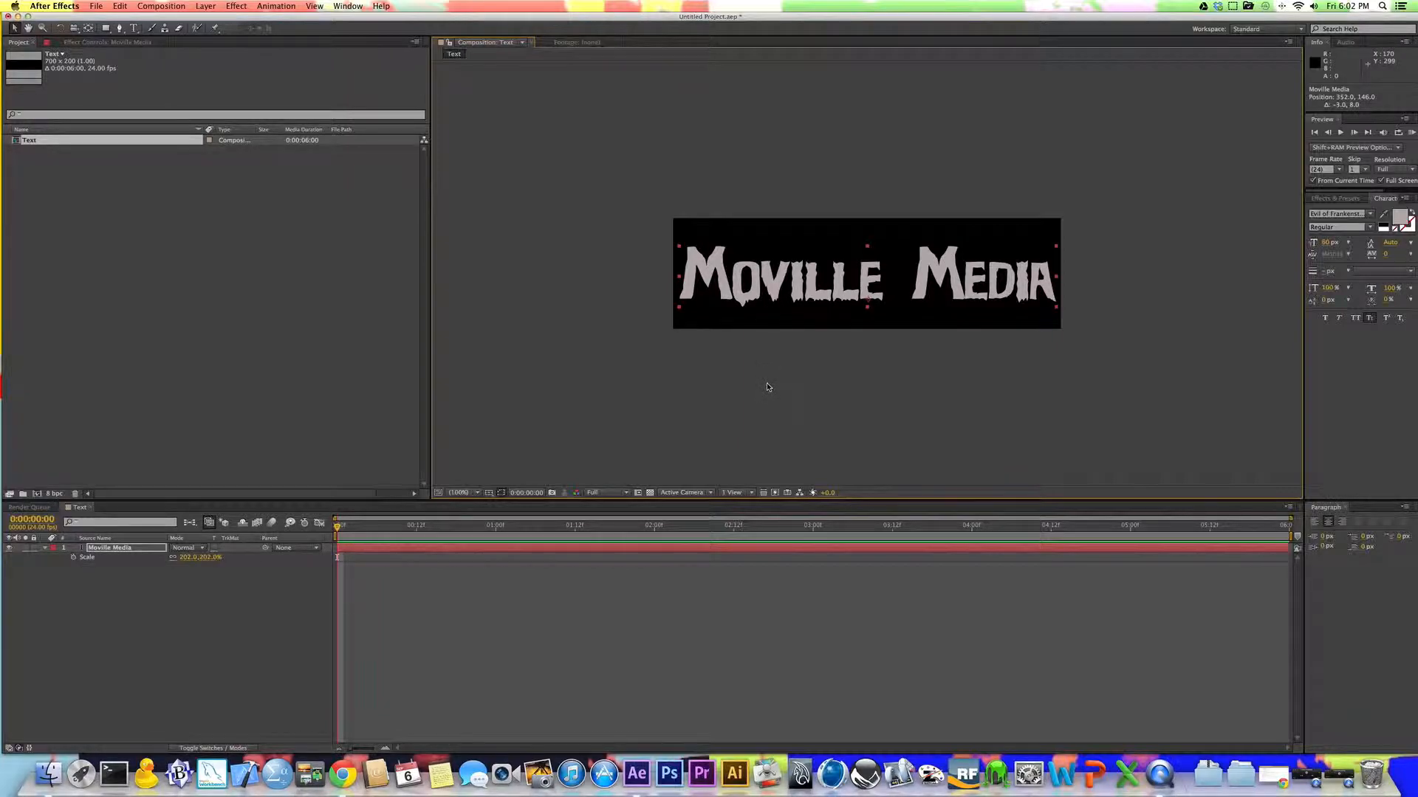
Step: Play back the start of the Text composition to check the title
click(668, 564)
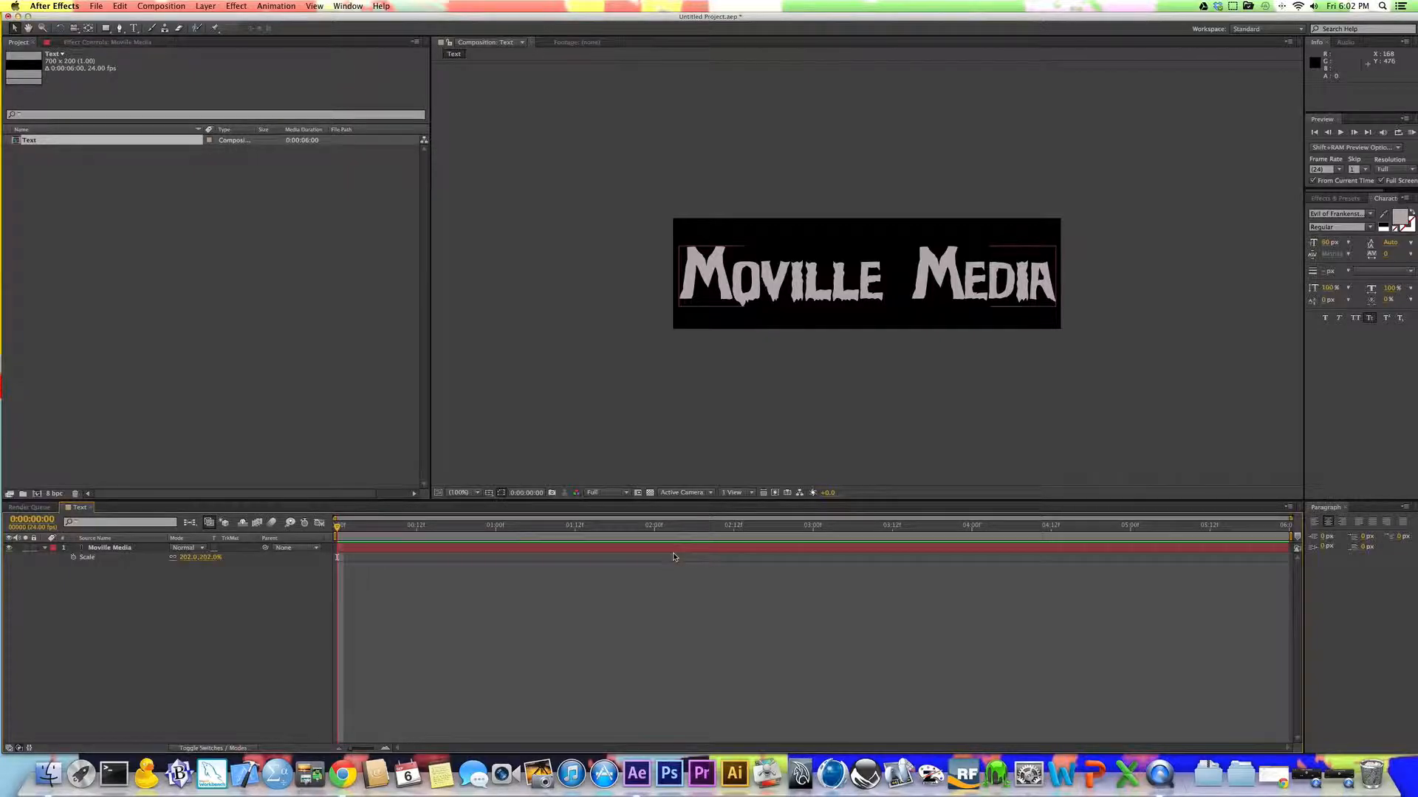
click(678, 551)
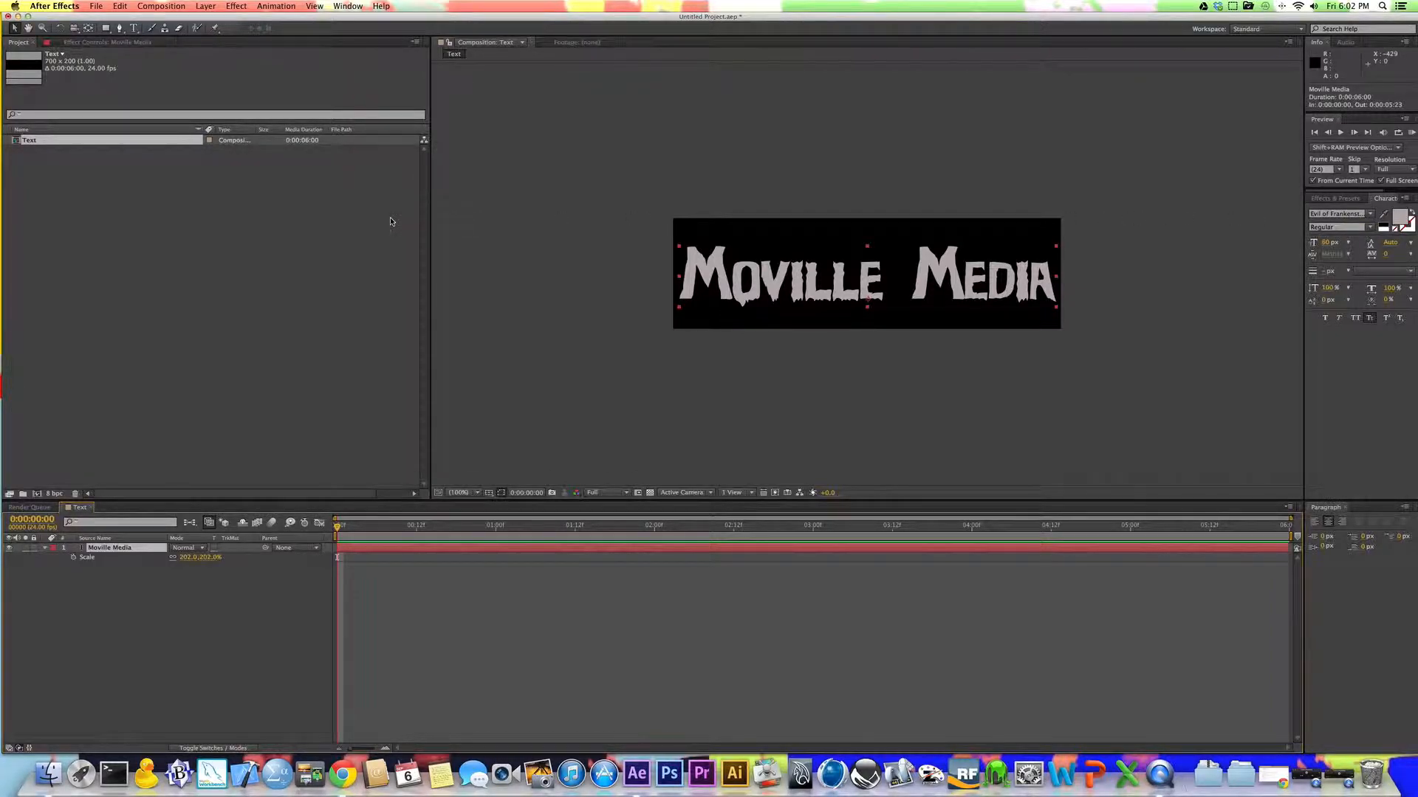
click(267, 260)
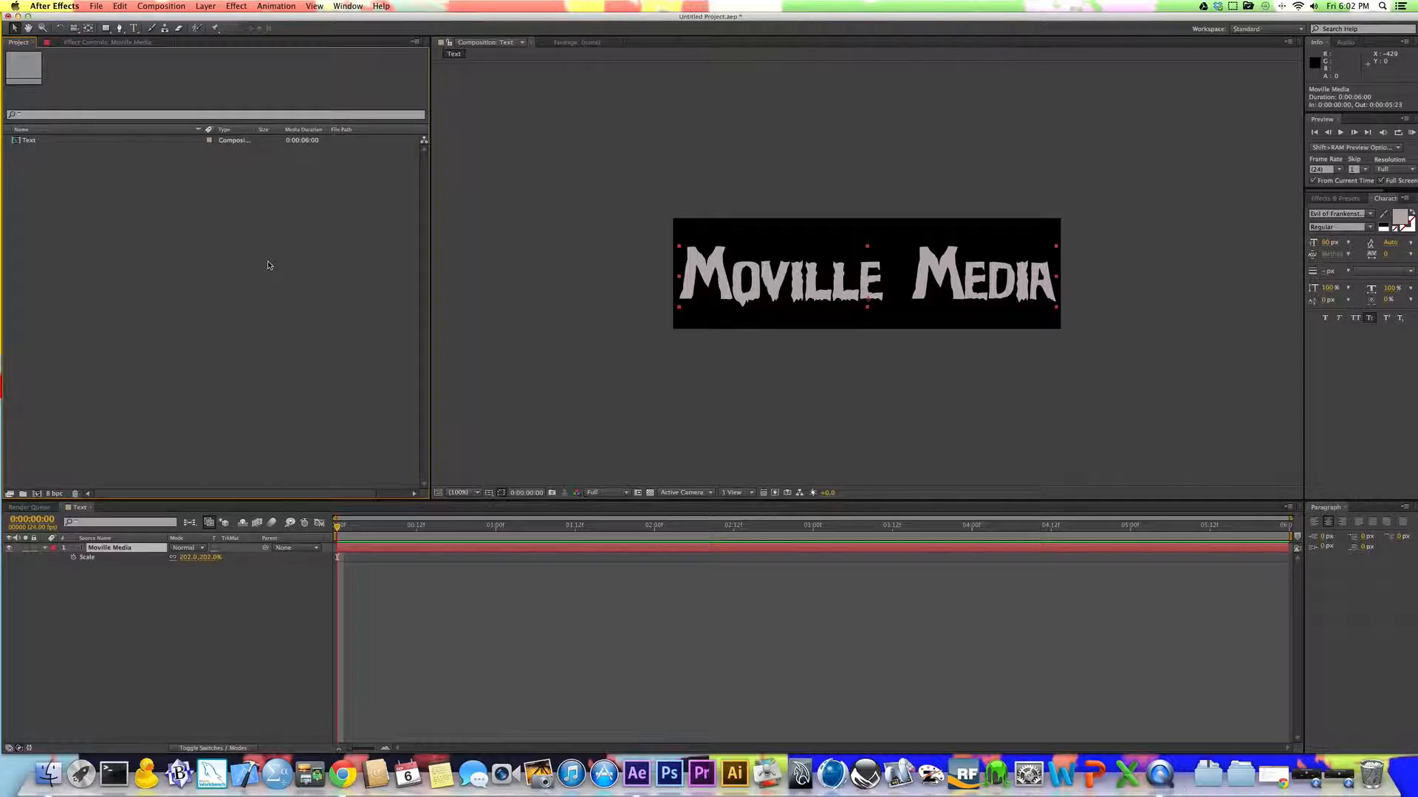
key(space)
key(space)
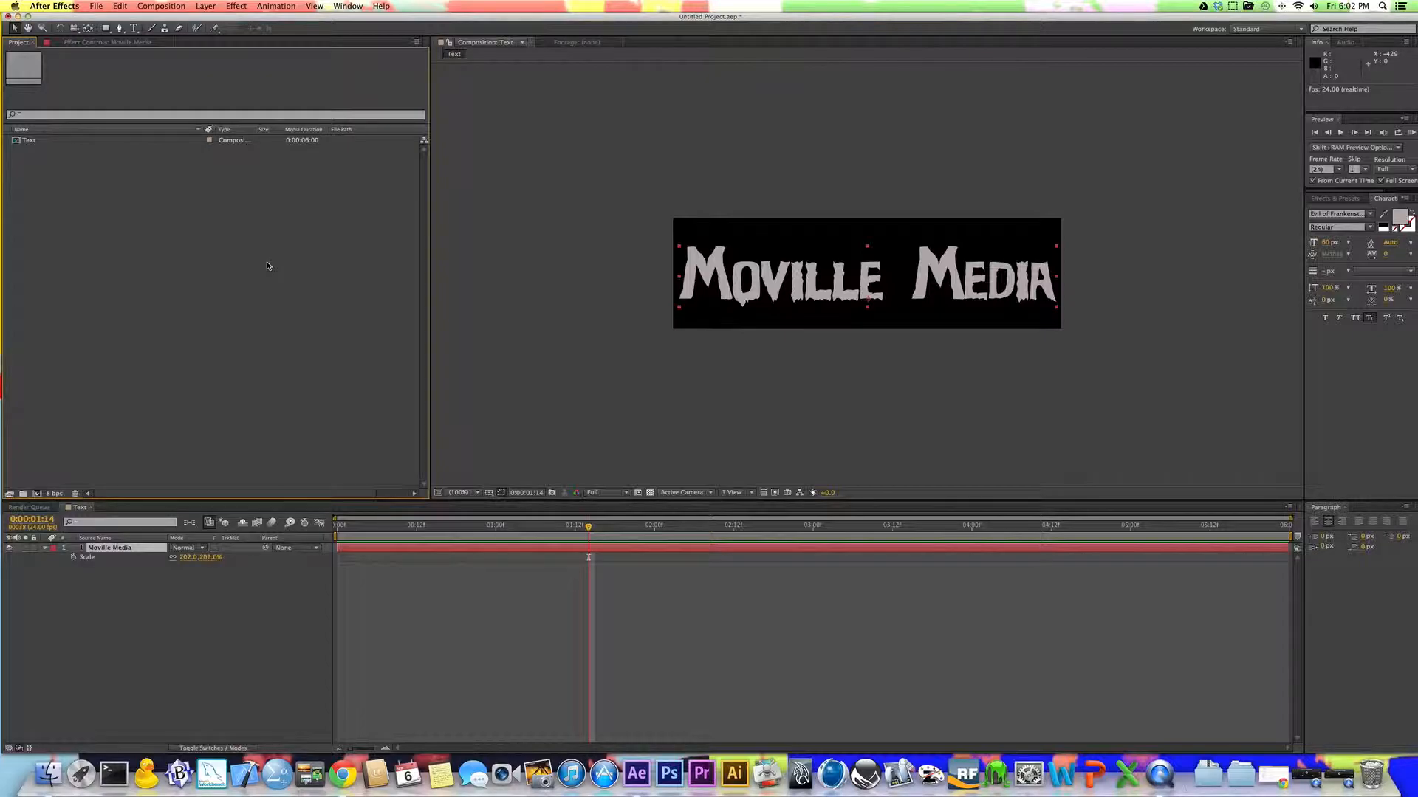
Step: Create a composition named Form with the HDTV 1080 24 preset and place the Text composition in it as a layer
key(super+n)
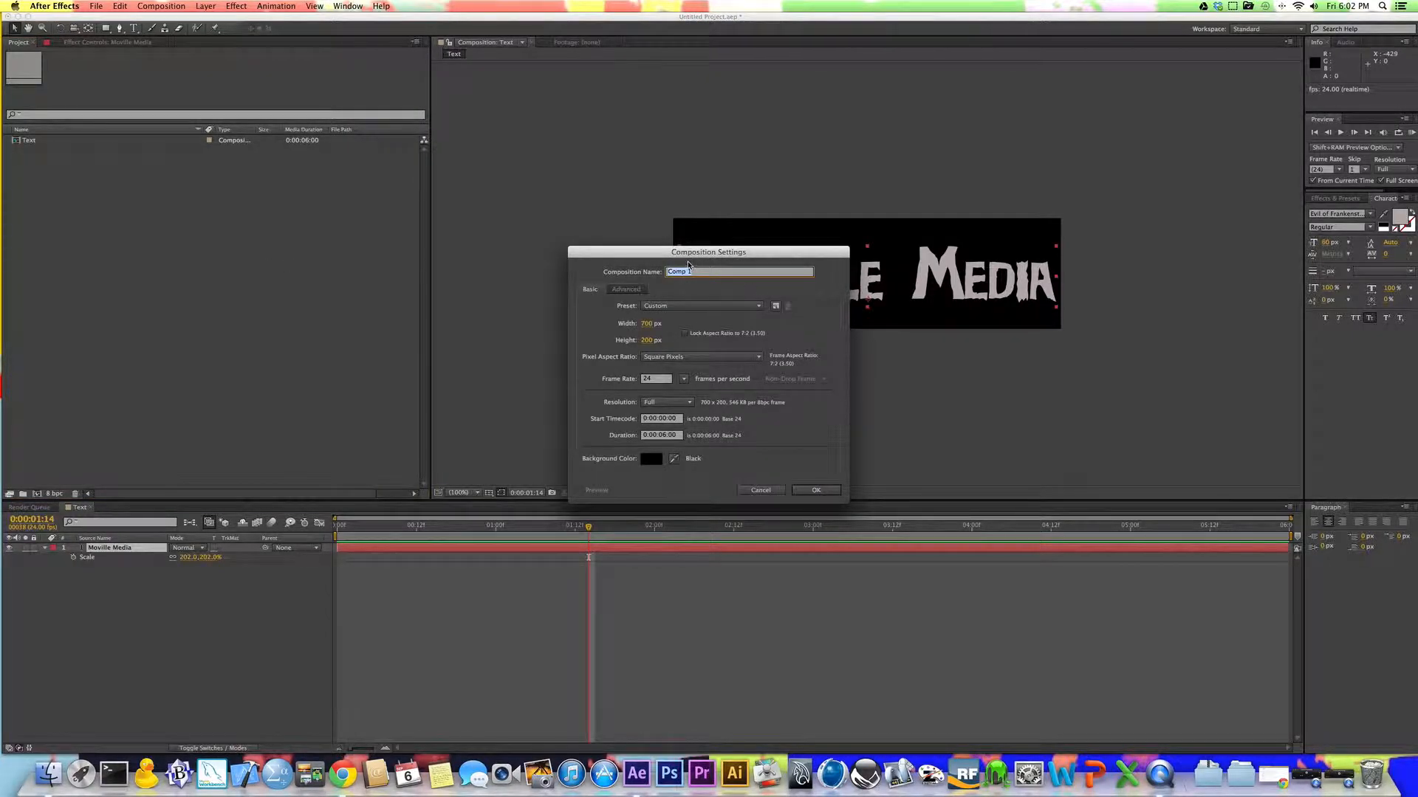
text(f)
click(705, 306)
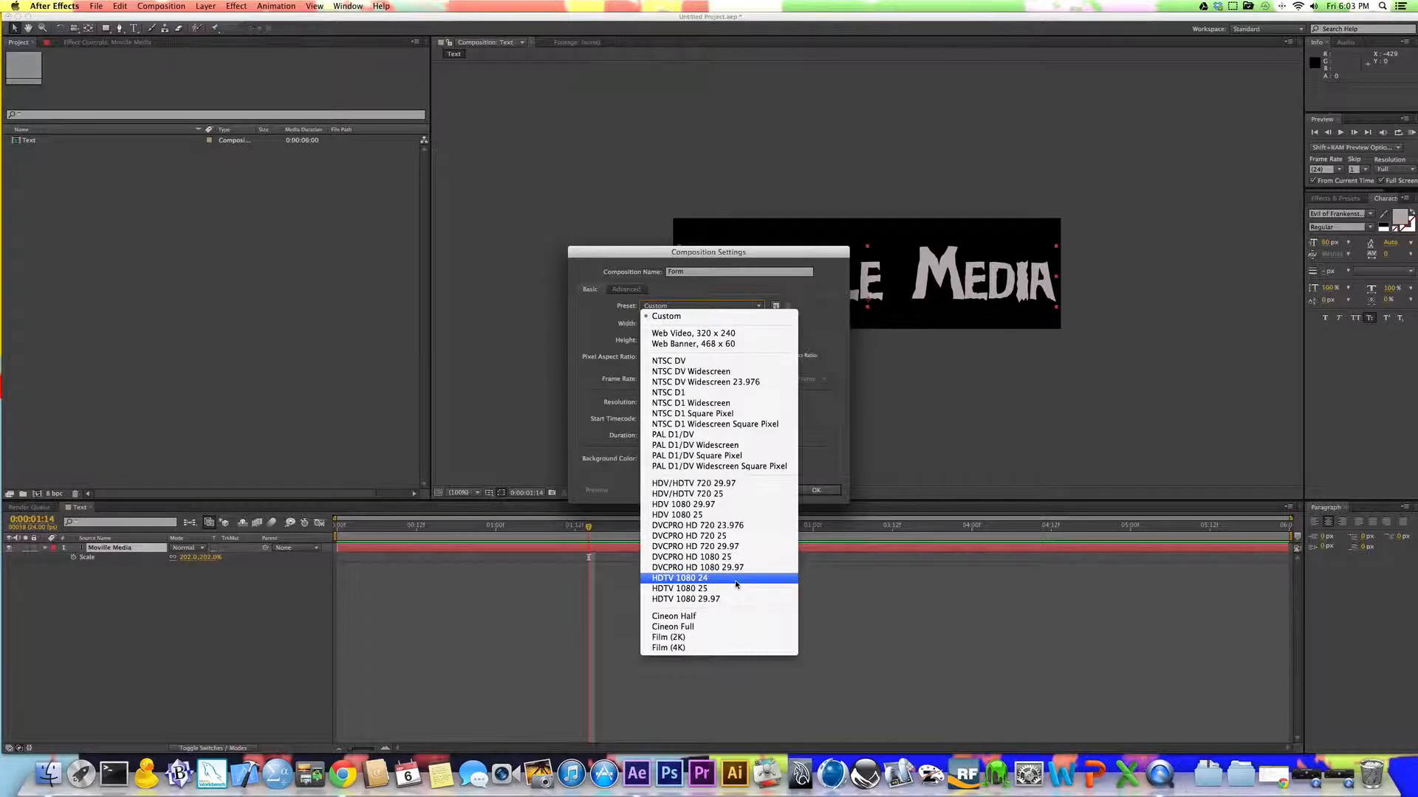
click(738, 578)
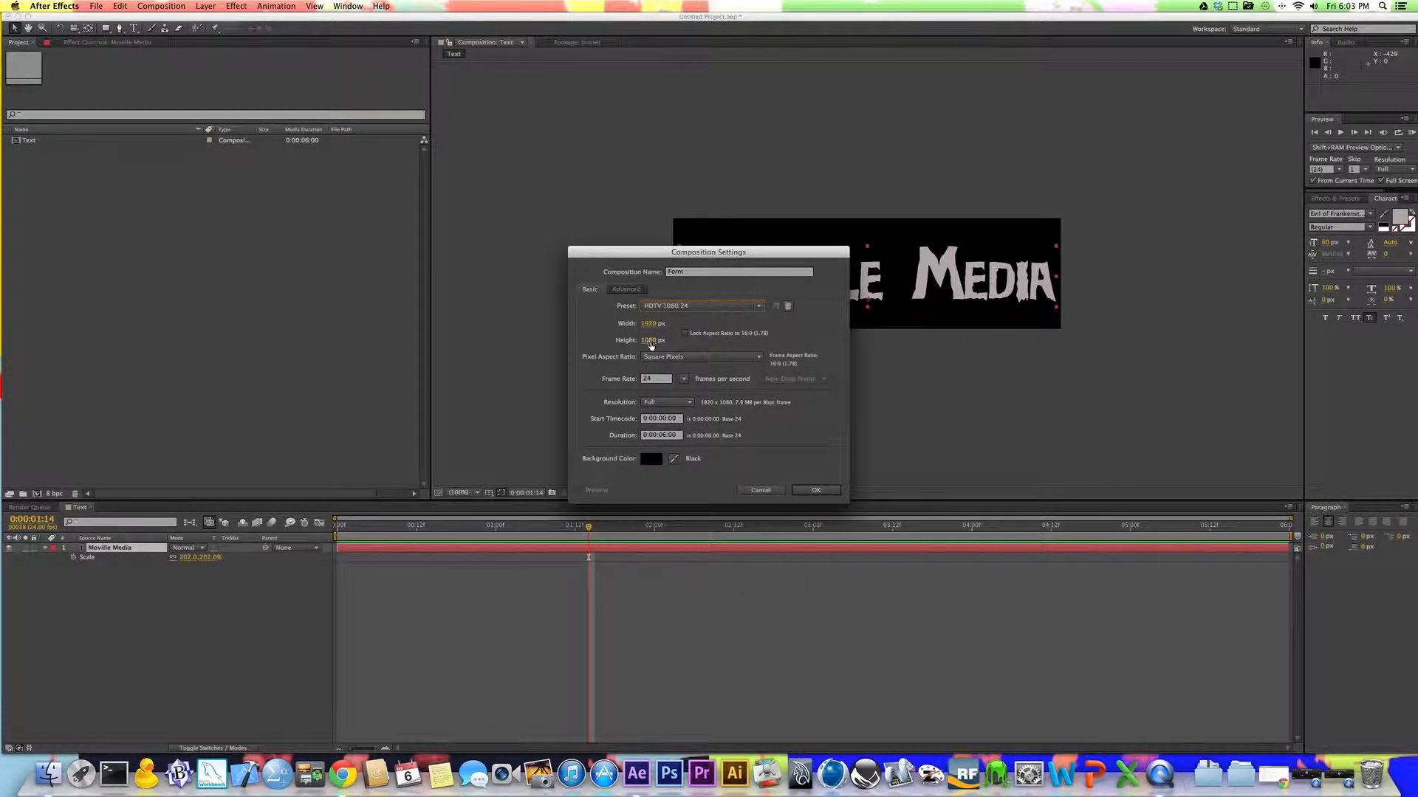
click(813, 491)
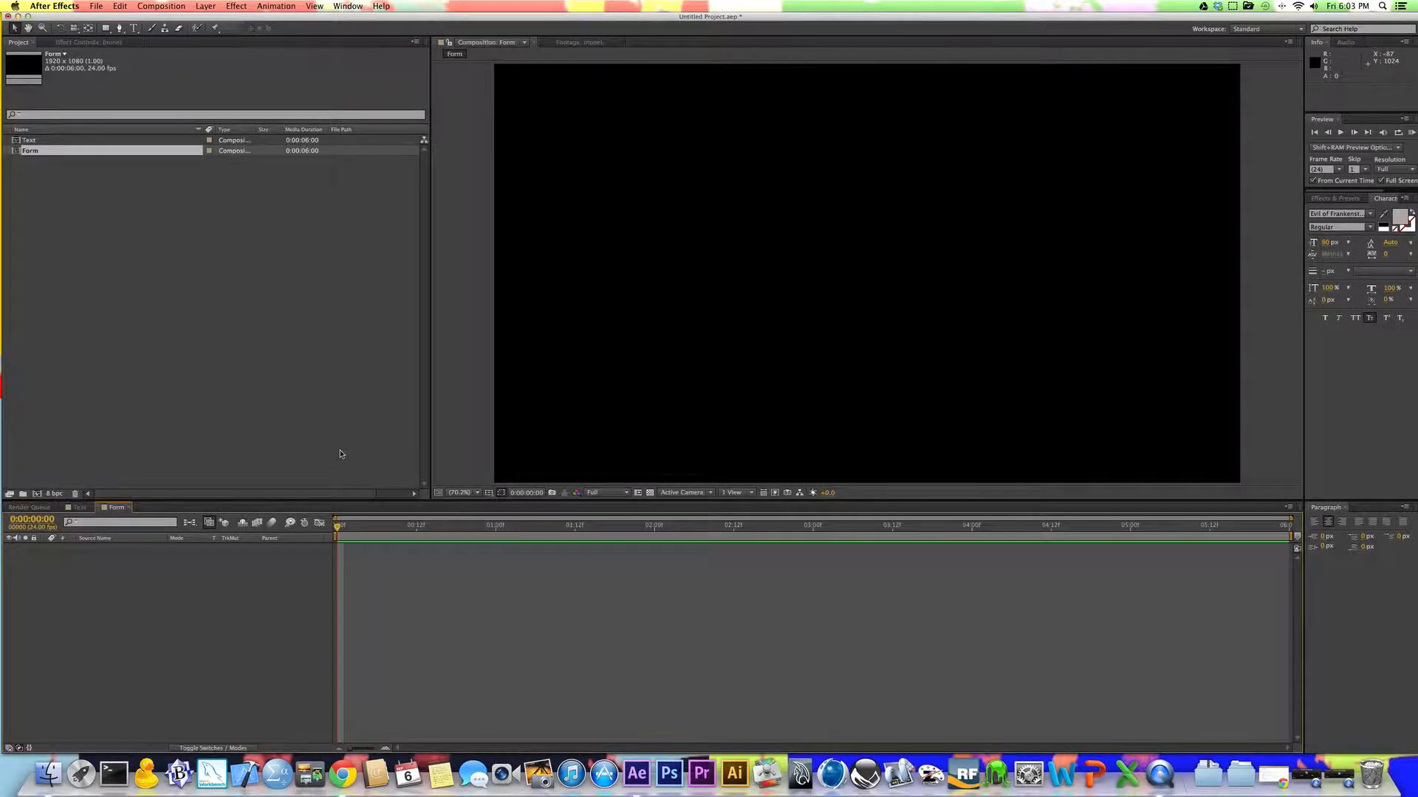
drag(22, 140, 178, 612)
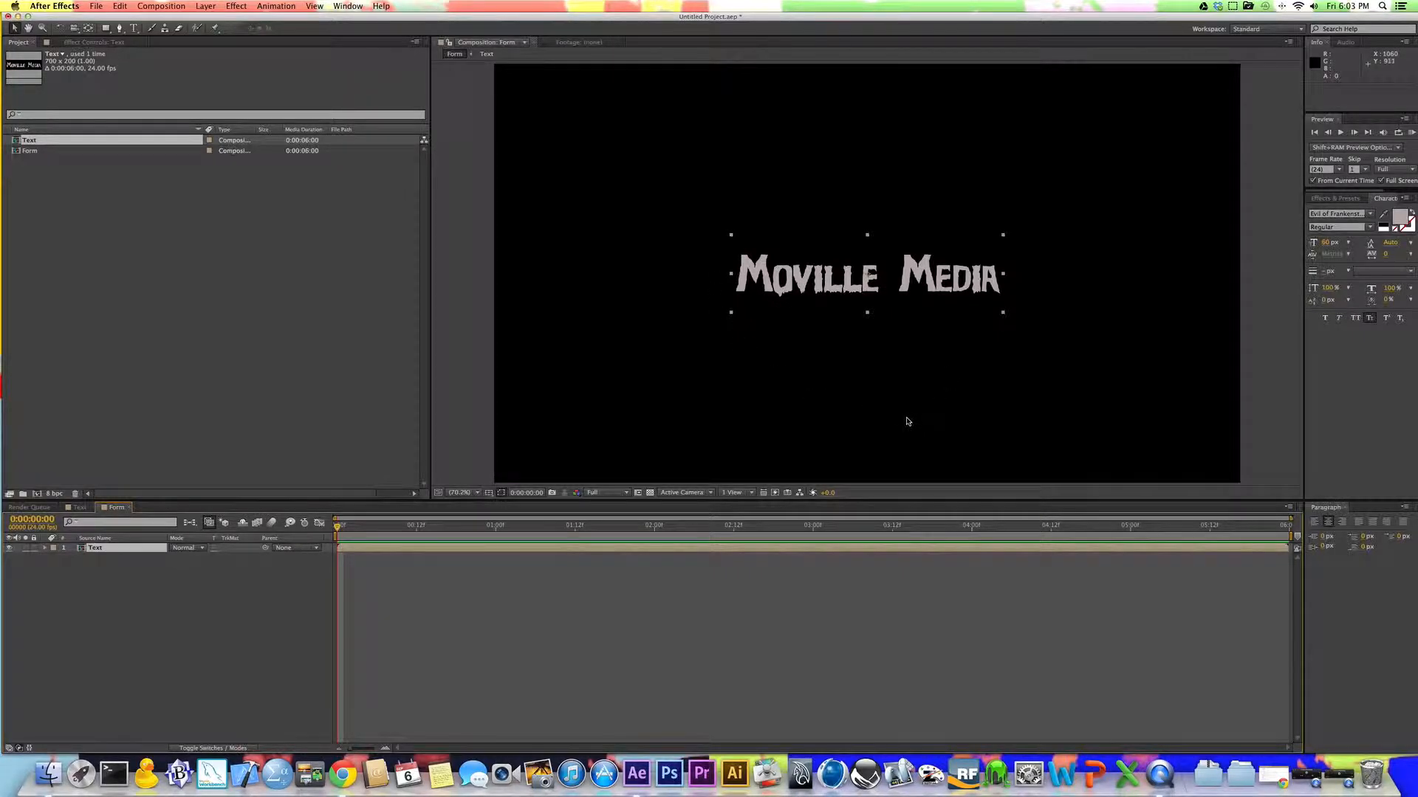
click(731, 630)
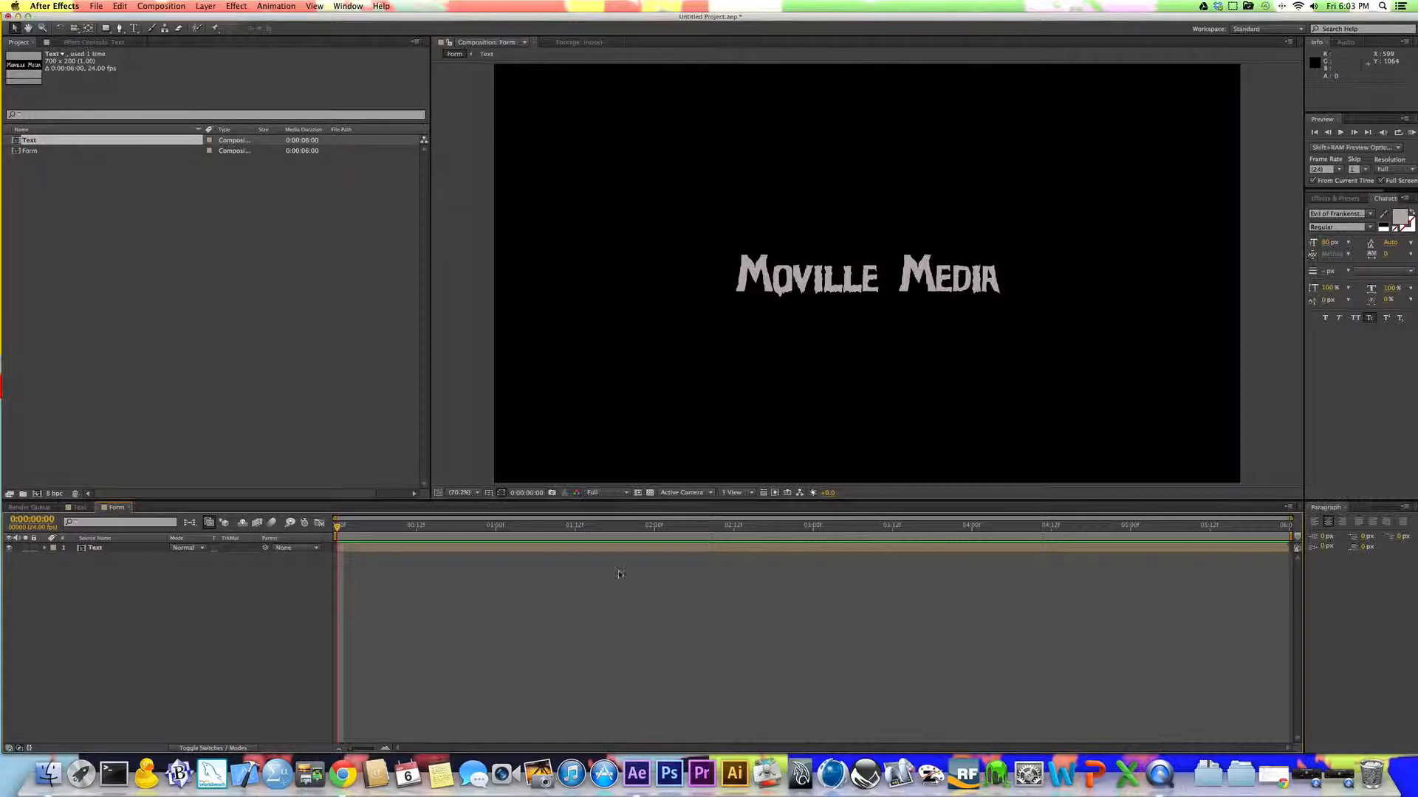
Step: Add a new solid layer named Form to the Form composition, keeping the default 1920 x 1080 size
click(211, 7)
click(211, 7)
click(212, 7)
mouse_move(213, 20)
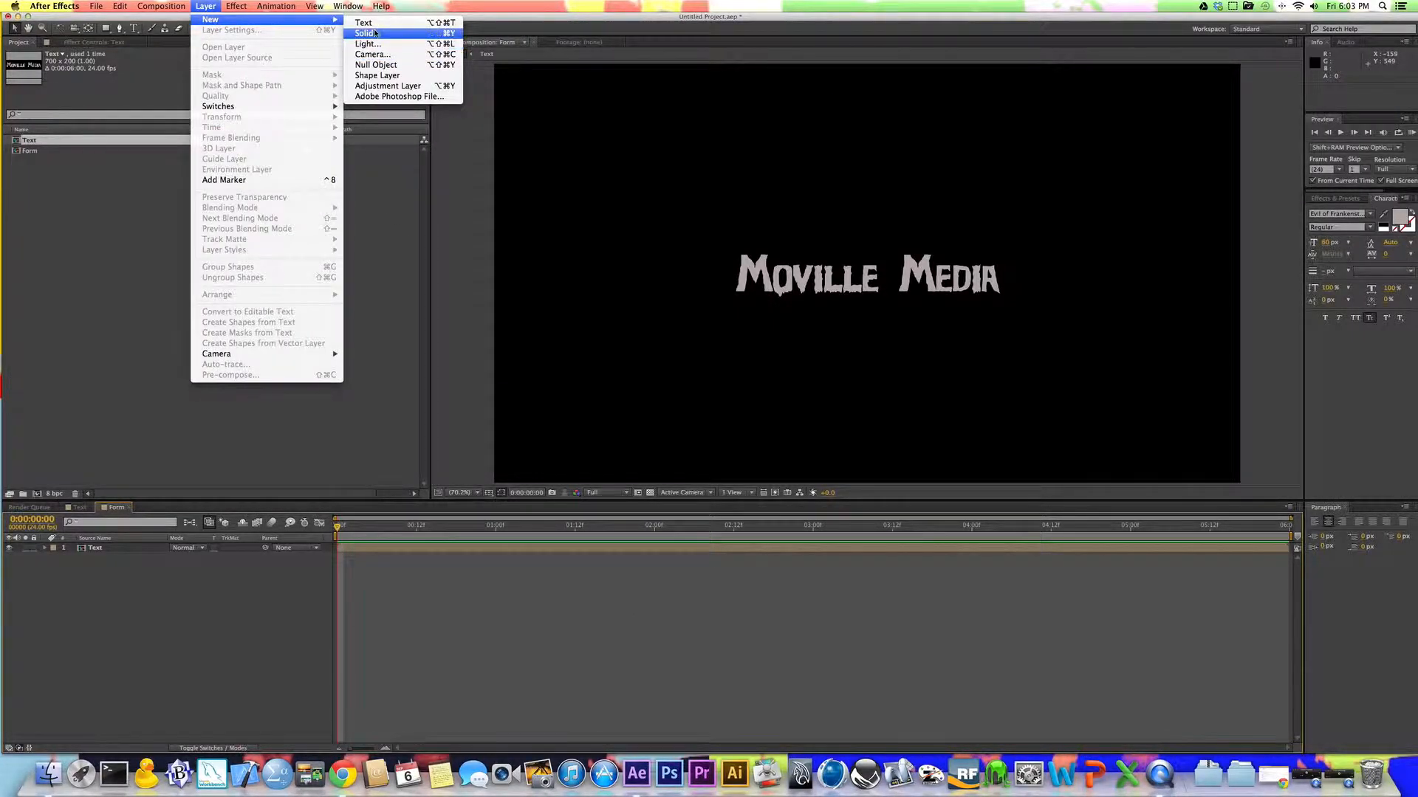
click(368, 287)
key(super+y)
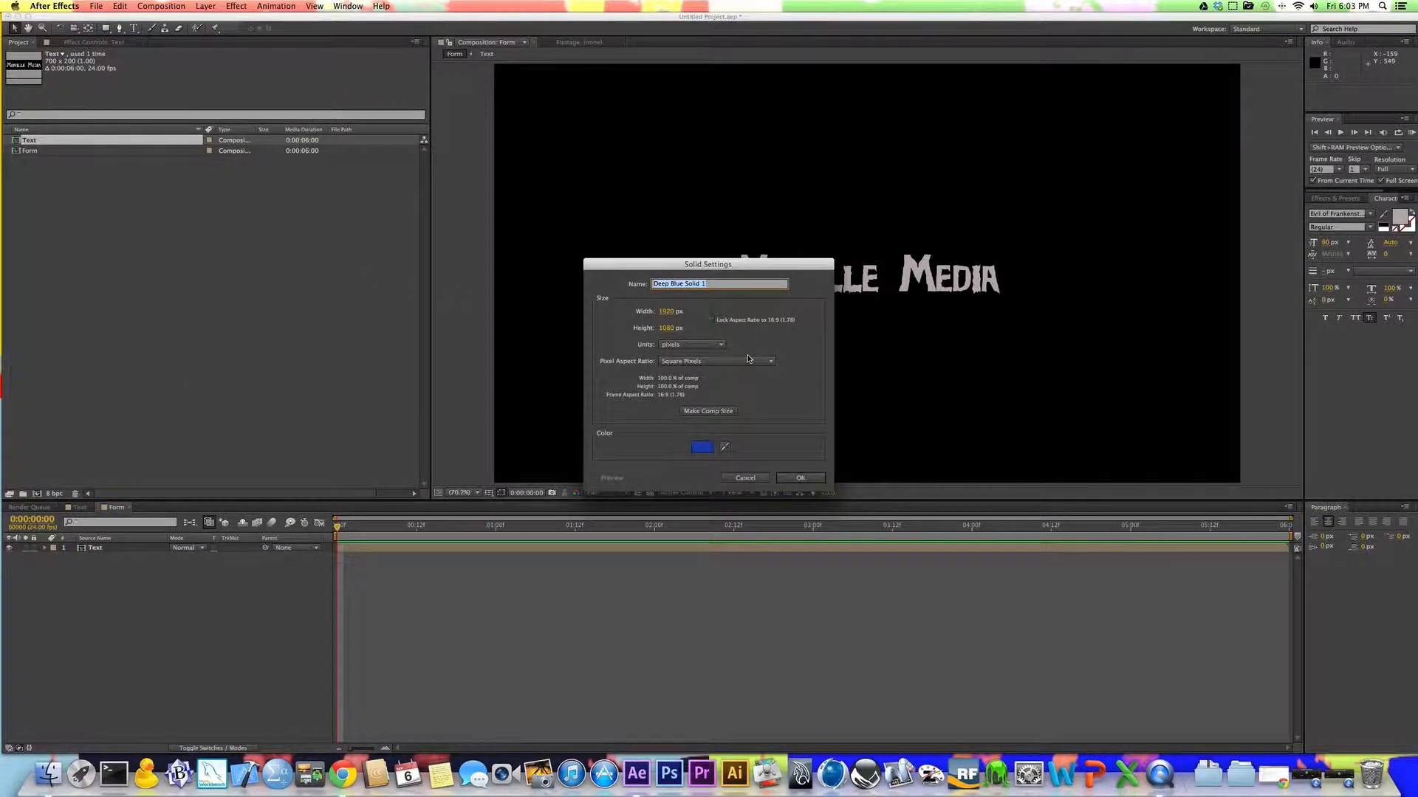
text(Form)
key(Return)
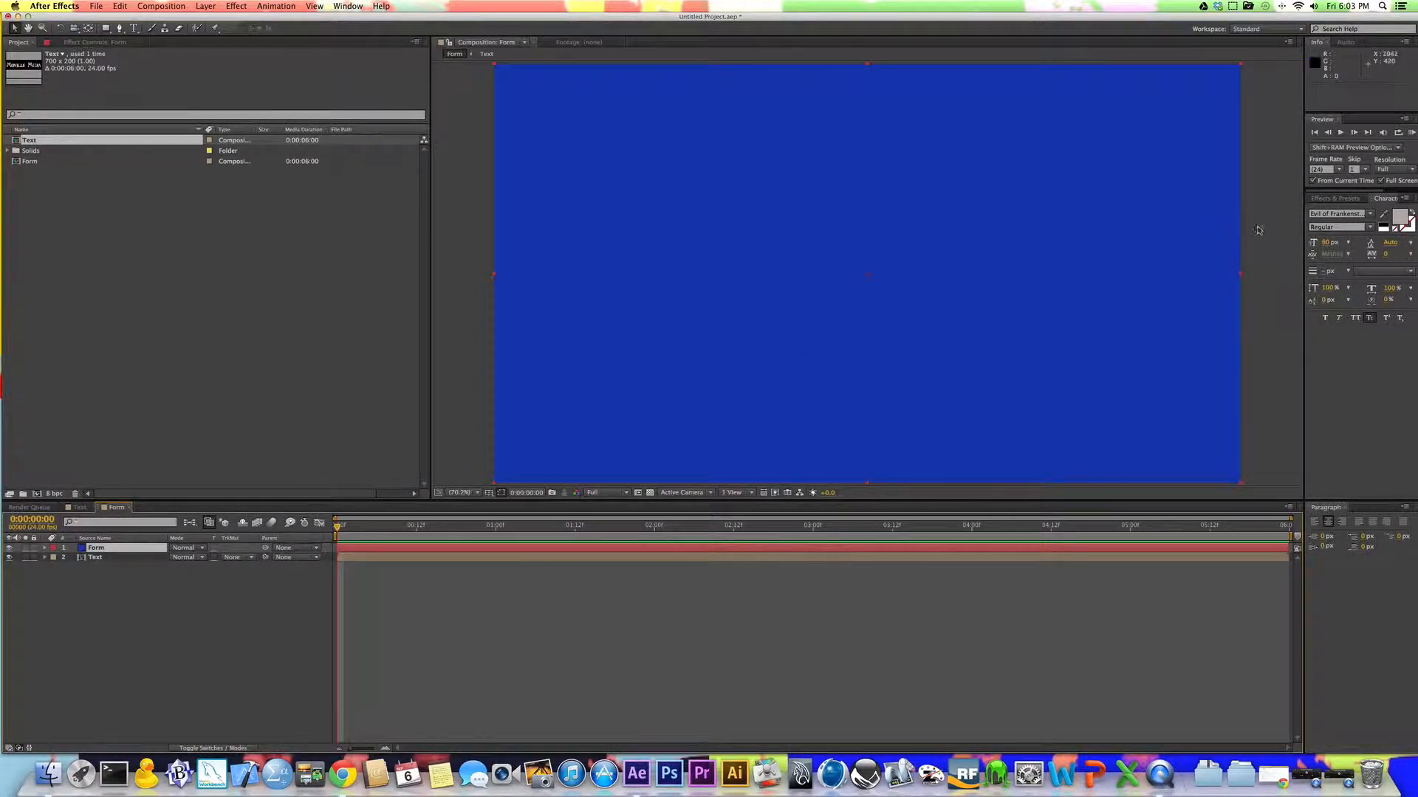
Step: Find the Trapcode Form effect and apply it to the Form solid layer
click(1336, 198)
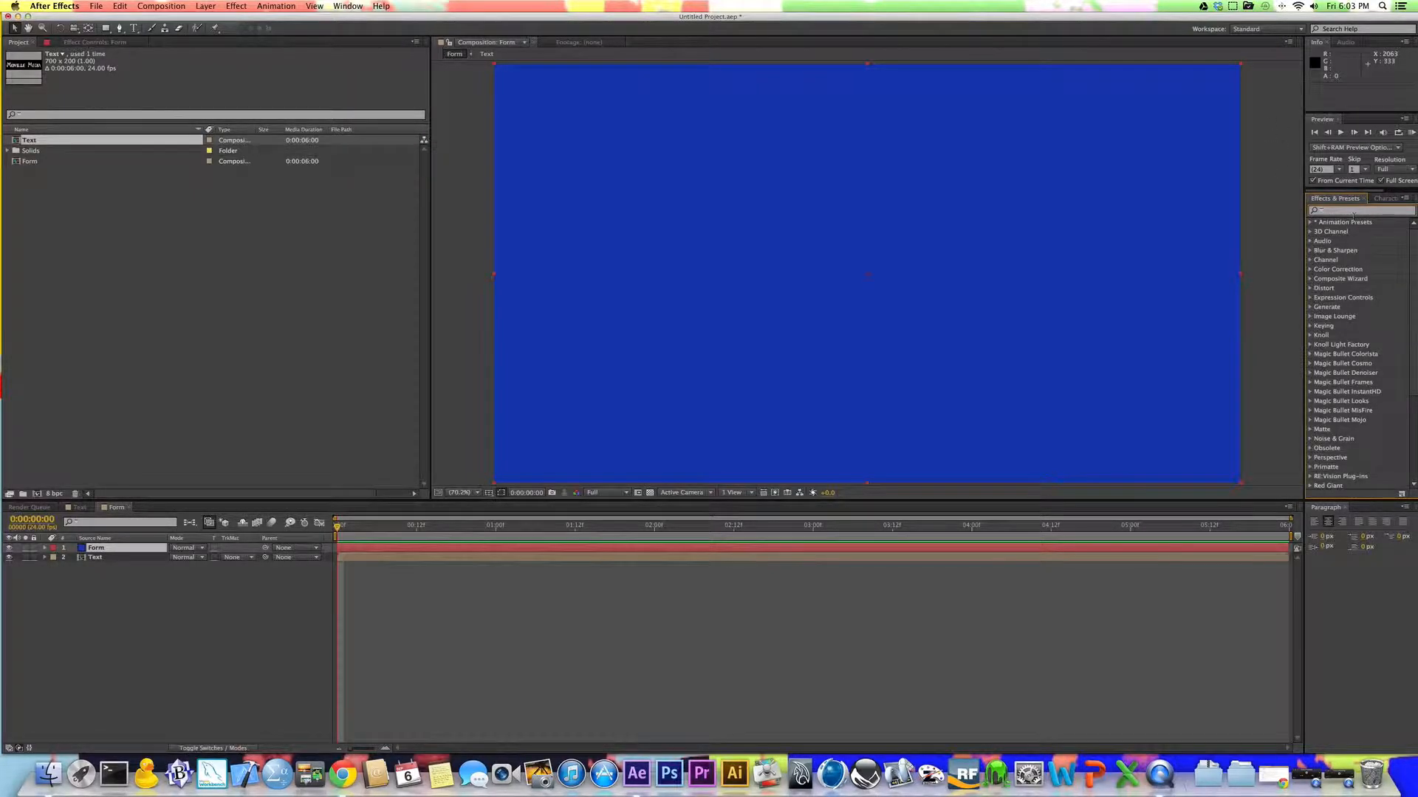
text(form)
click(1340, 372)
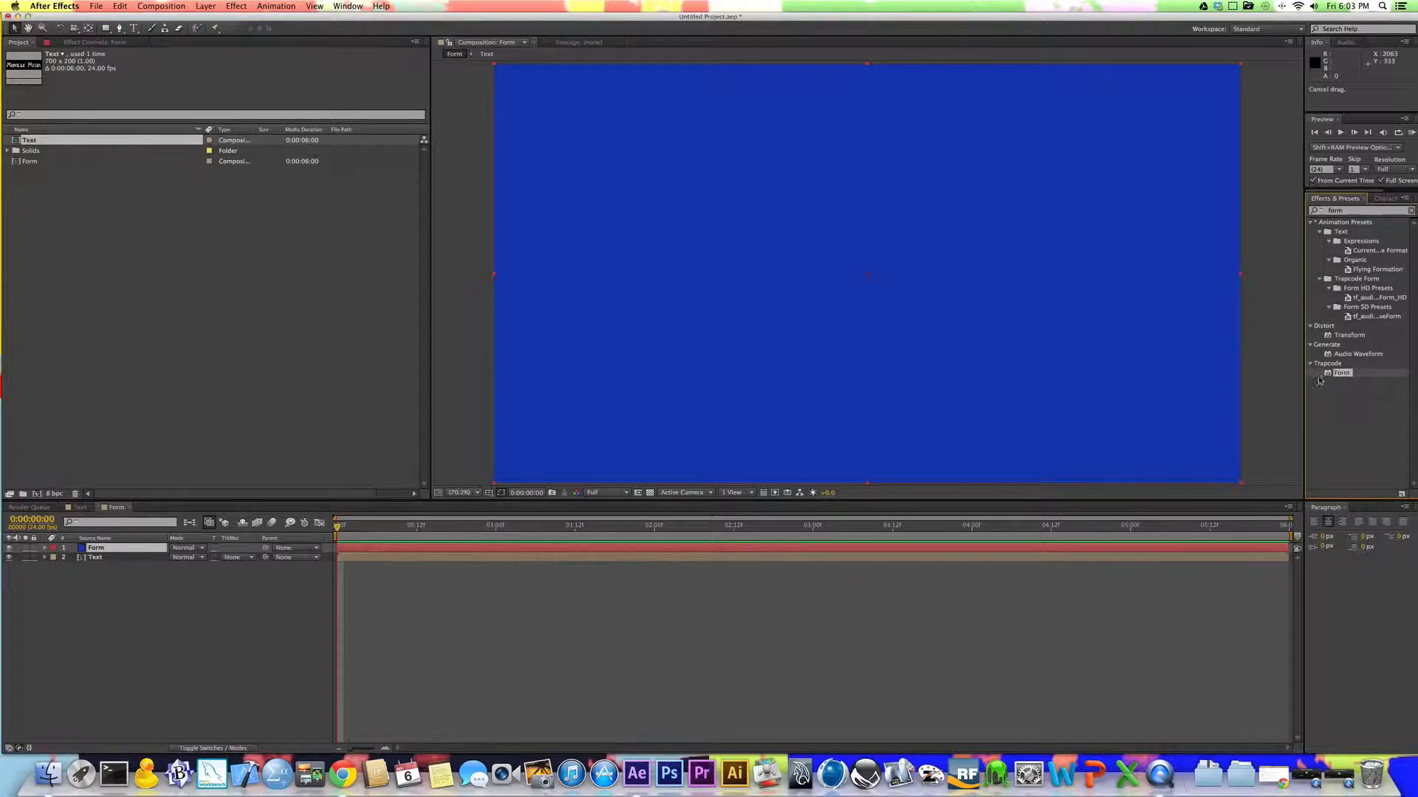
drag(1342, 369, 142, 553)
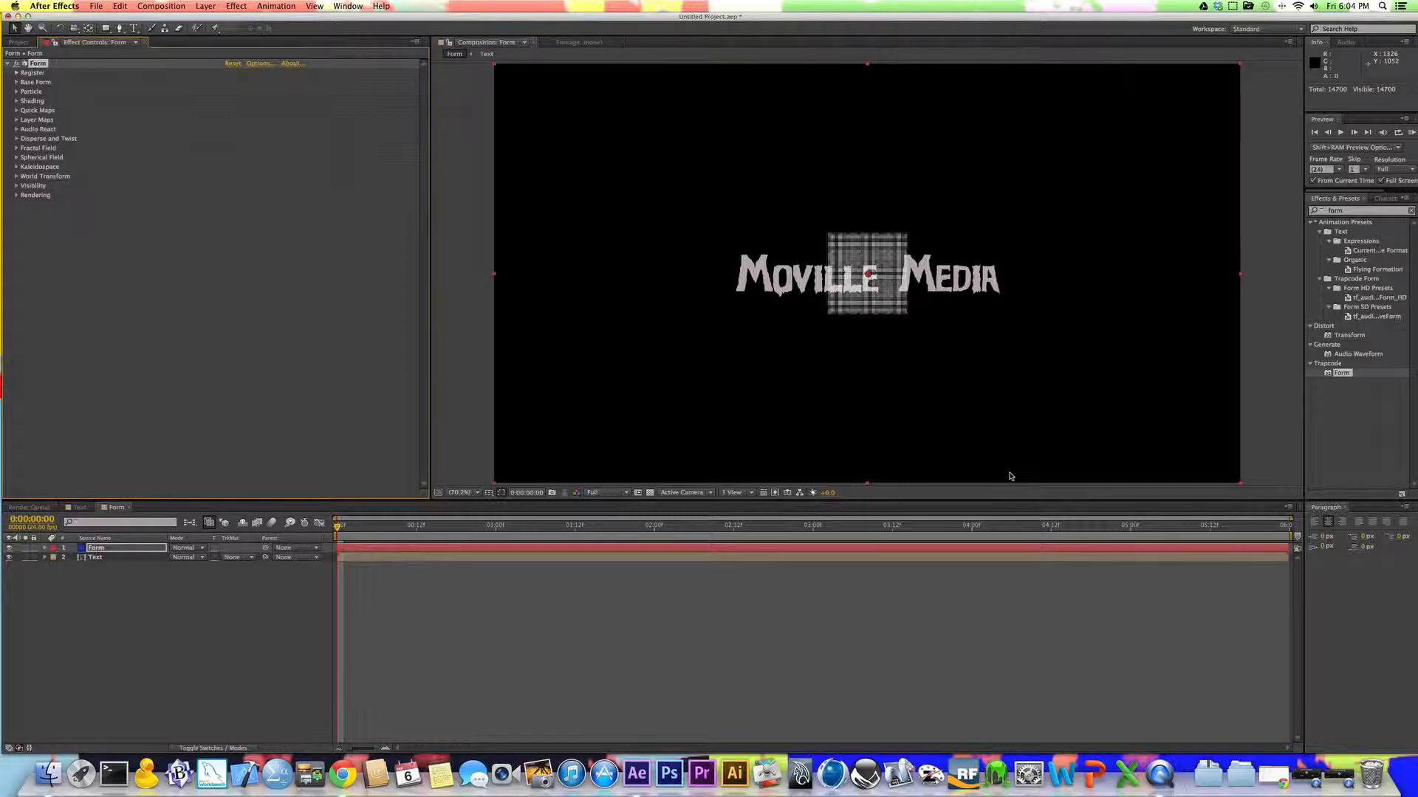
Step: In the Form effect's layer maps, set the Color and Alpha map's layer to the Text layer
click(112, 549)
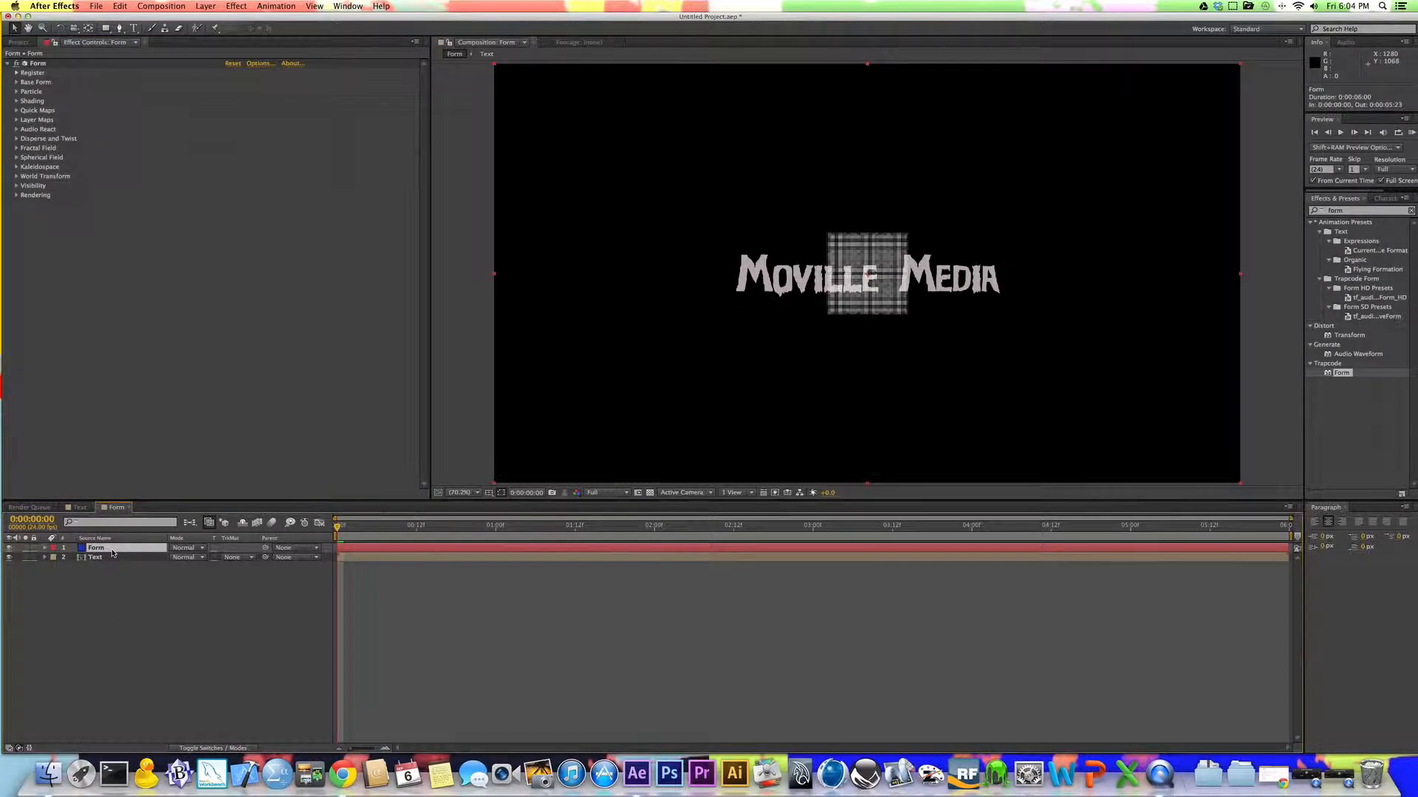
click(112, 559)
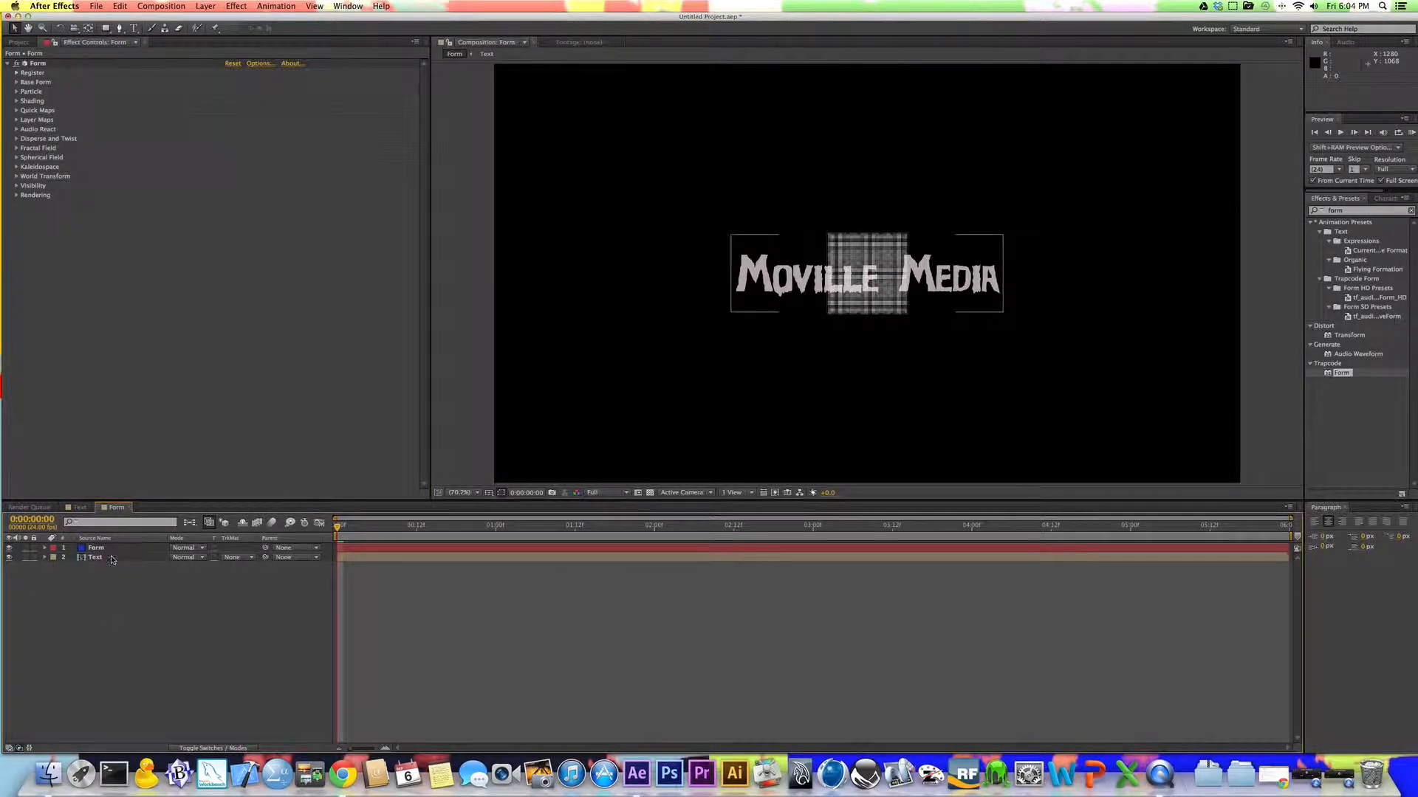
click(111, 551)
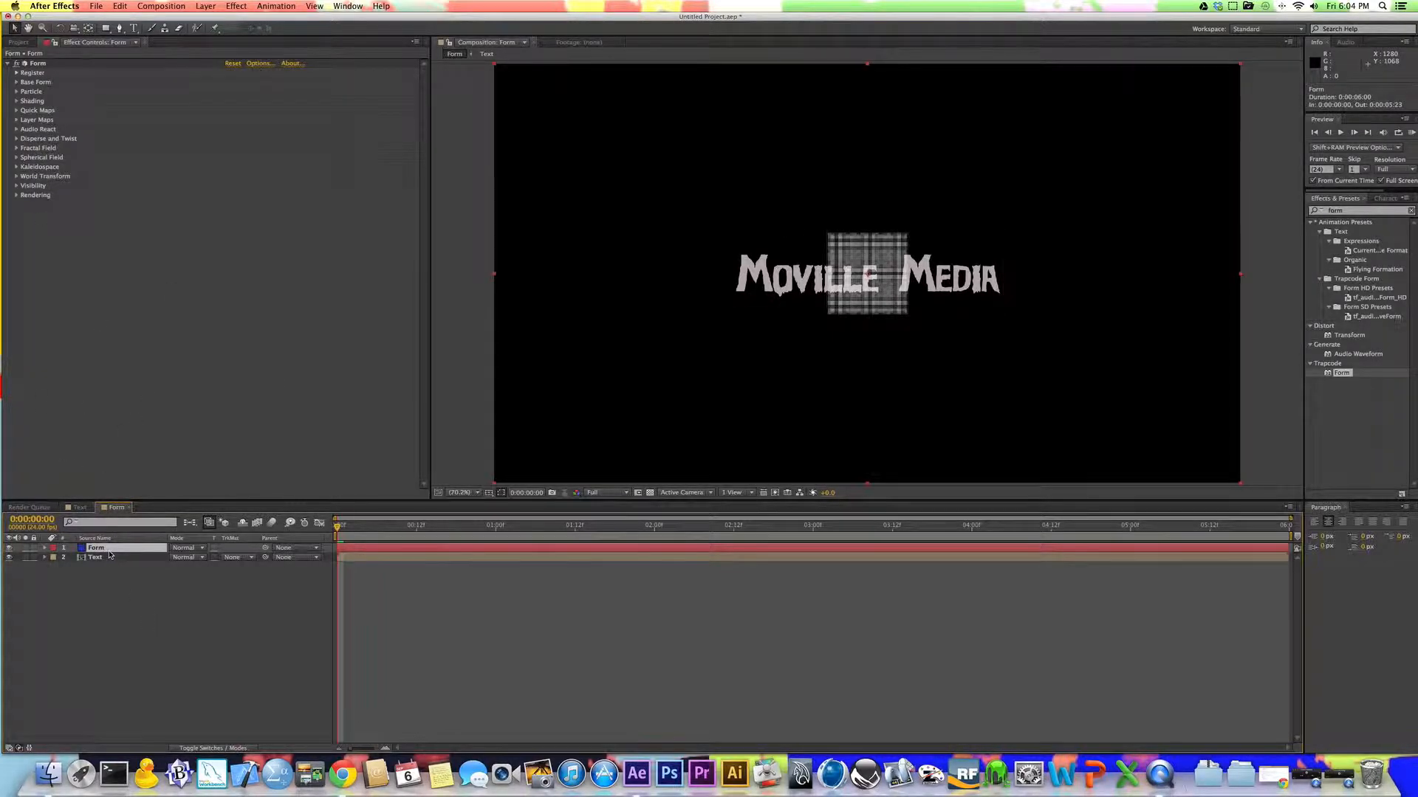
click(17, 121)
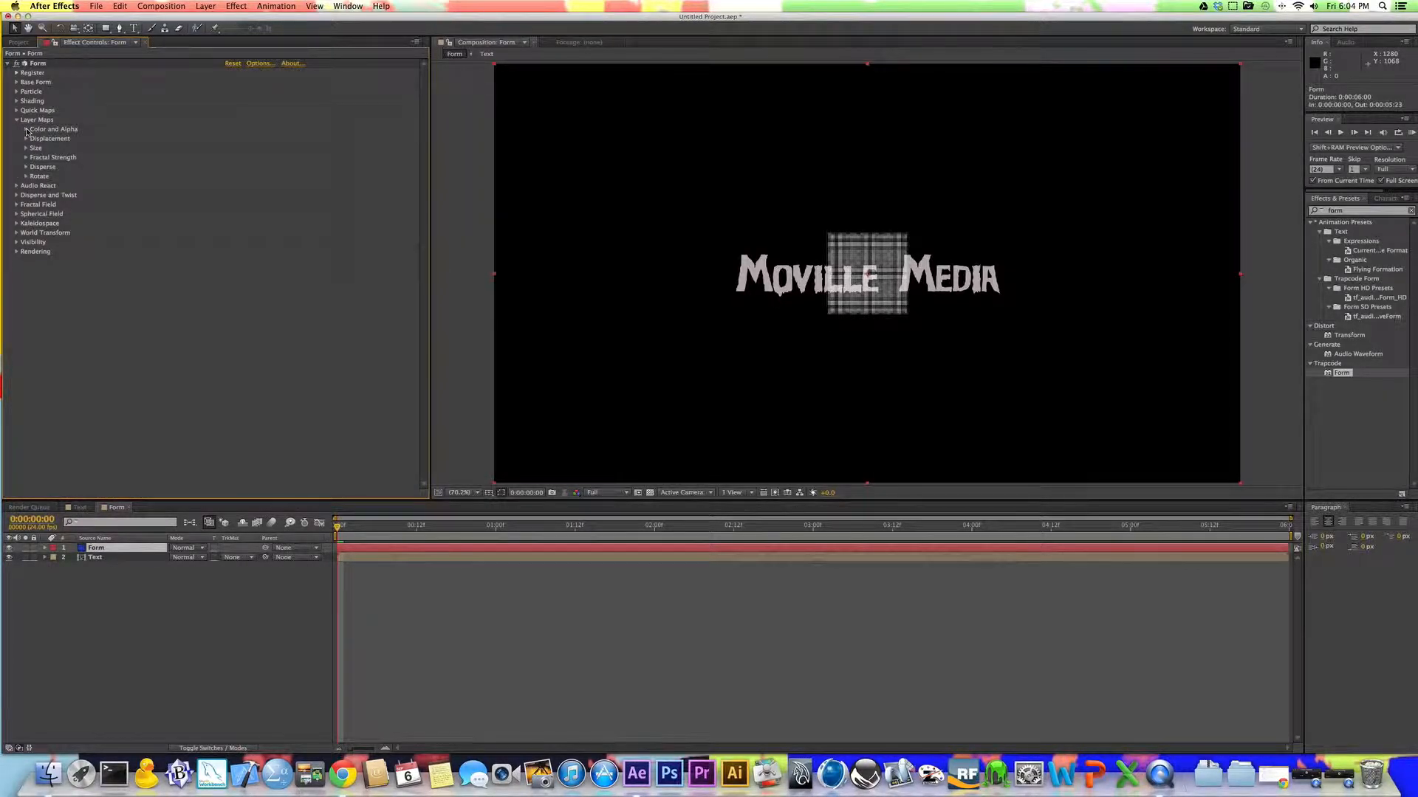
click(26, 130)
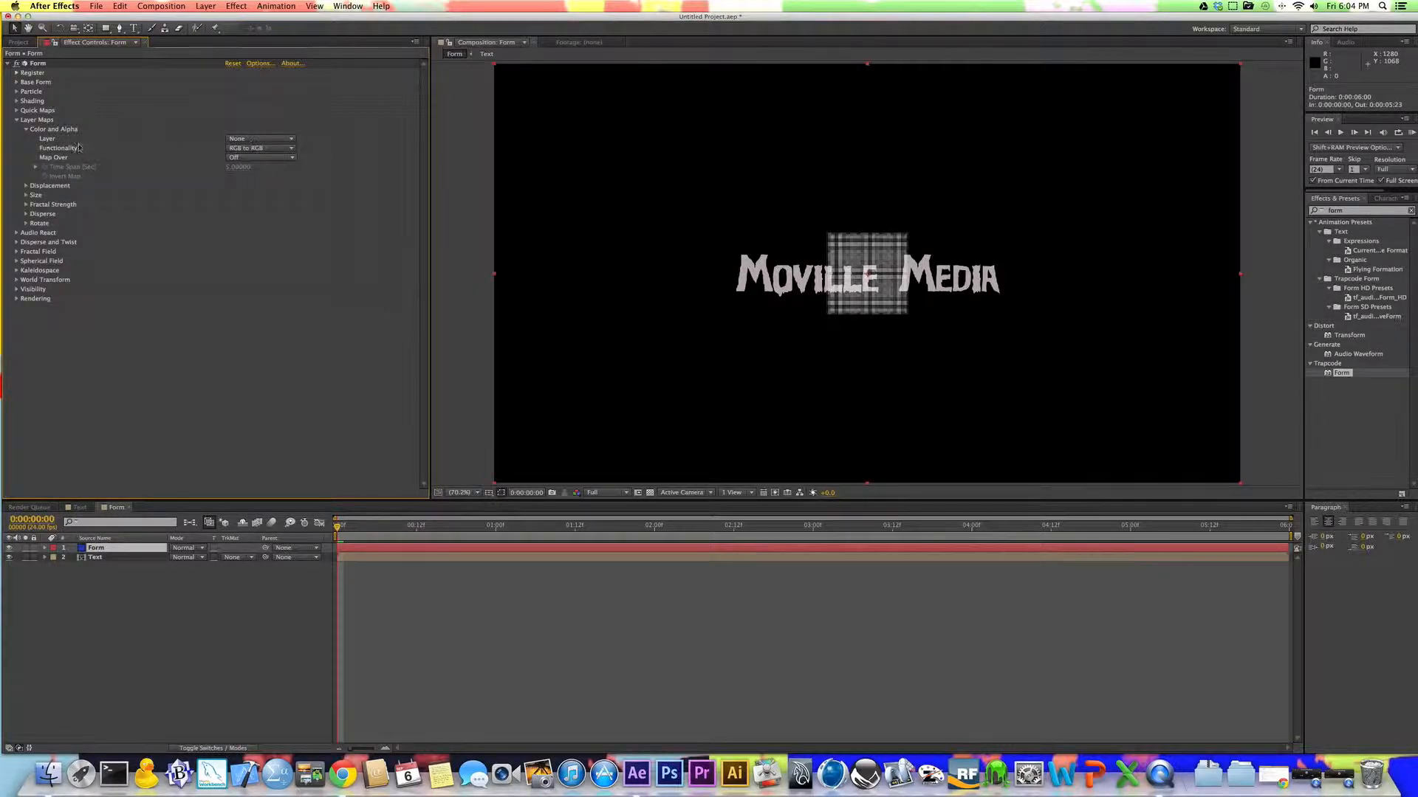
click(255, 139)
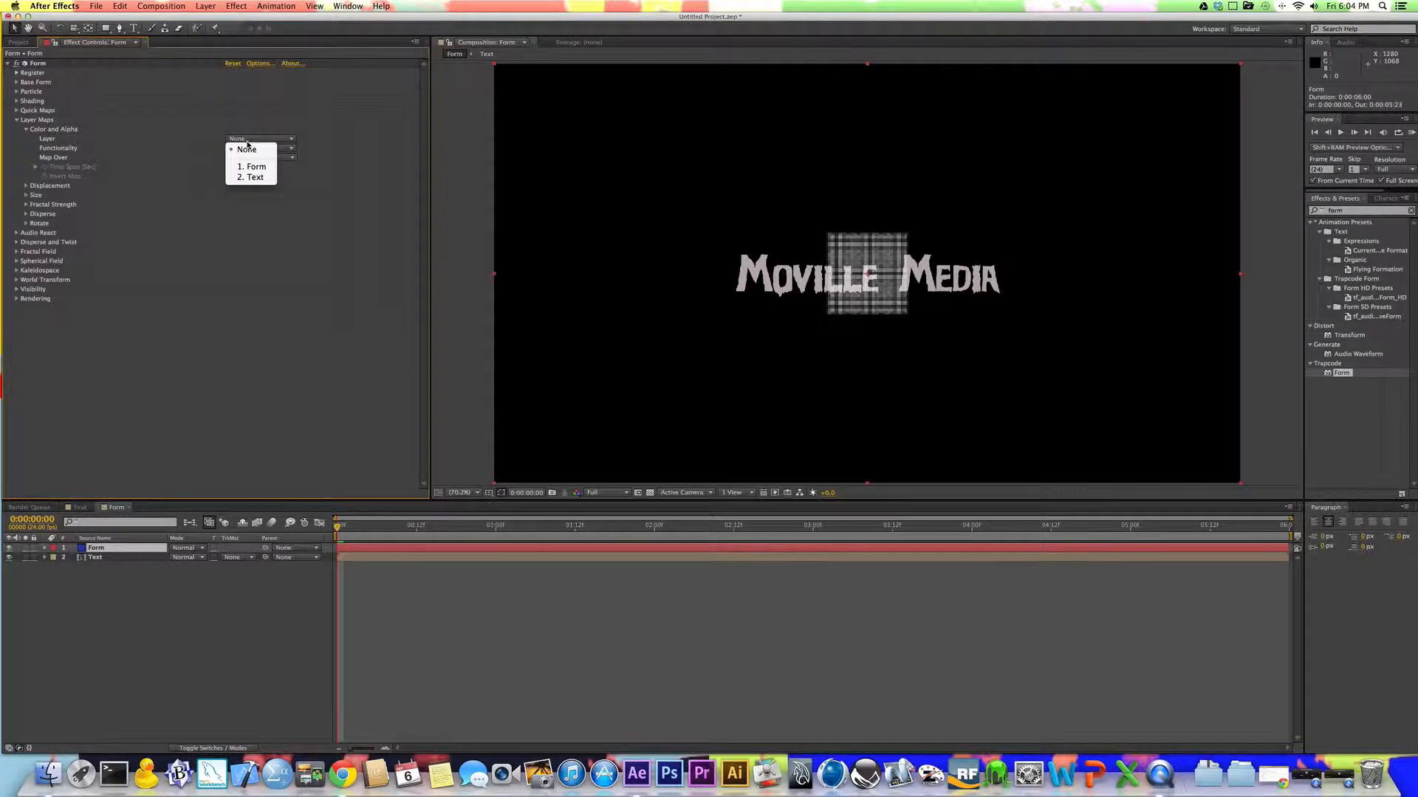
click(249, 178)
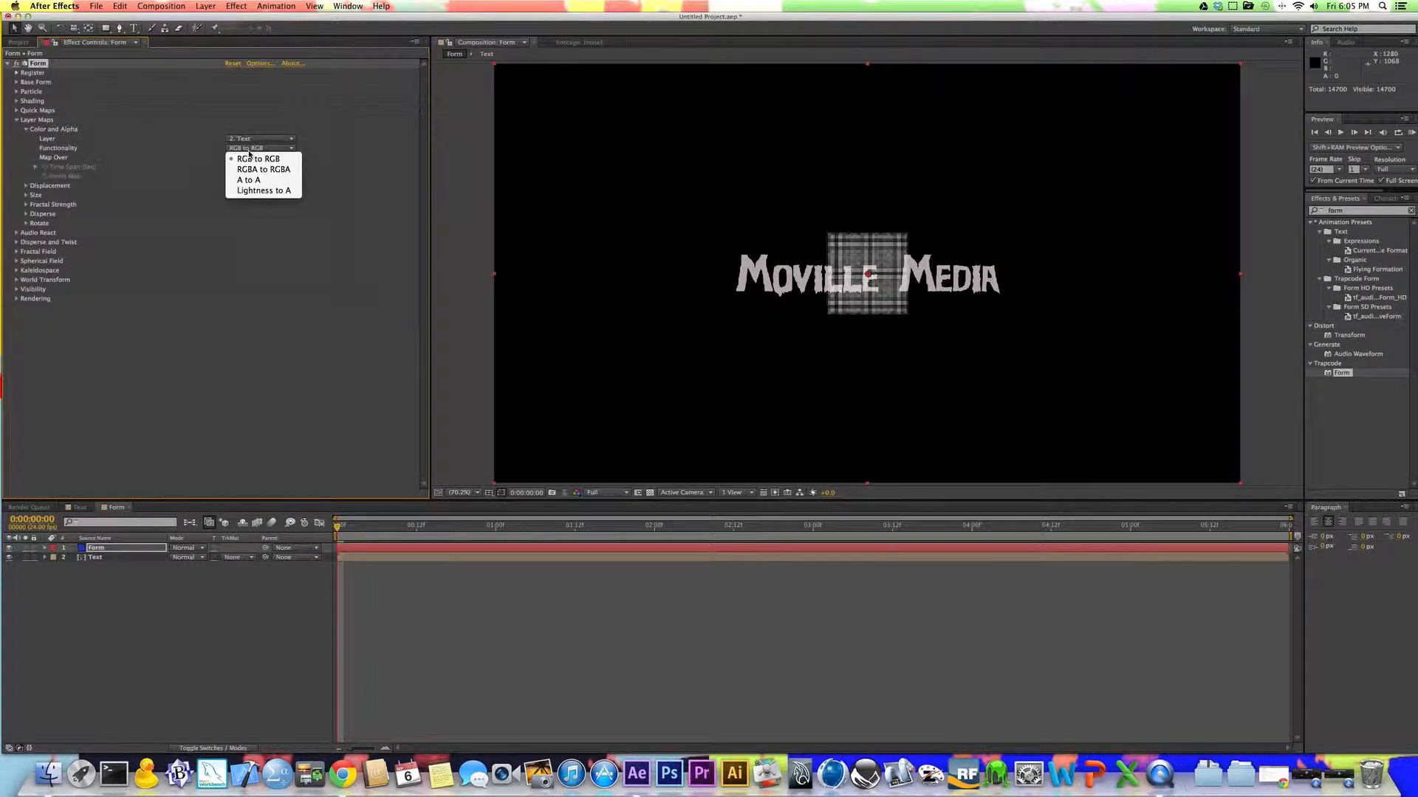
Step: Check the Functionality options of the Color and Alpha map and the title's character settings in the Text composition
click(249, 151)
click(249, 152)
click(251, 152)
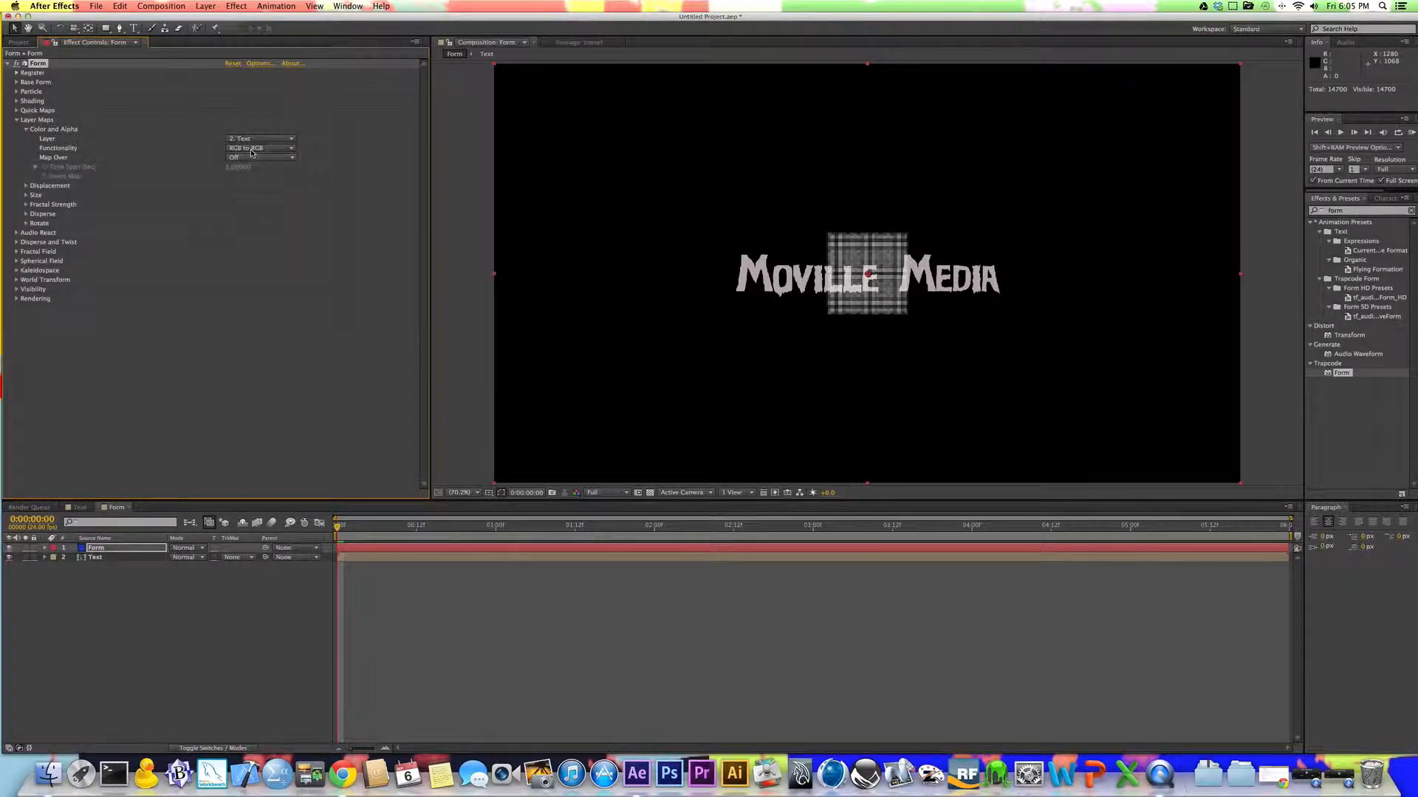
click(80, 508)
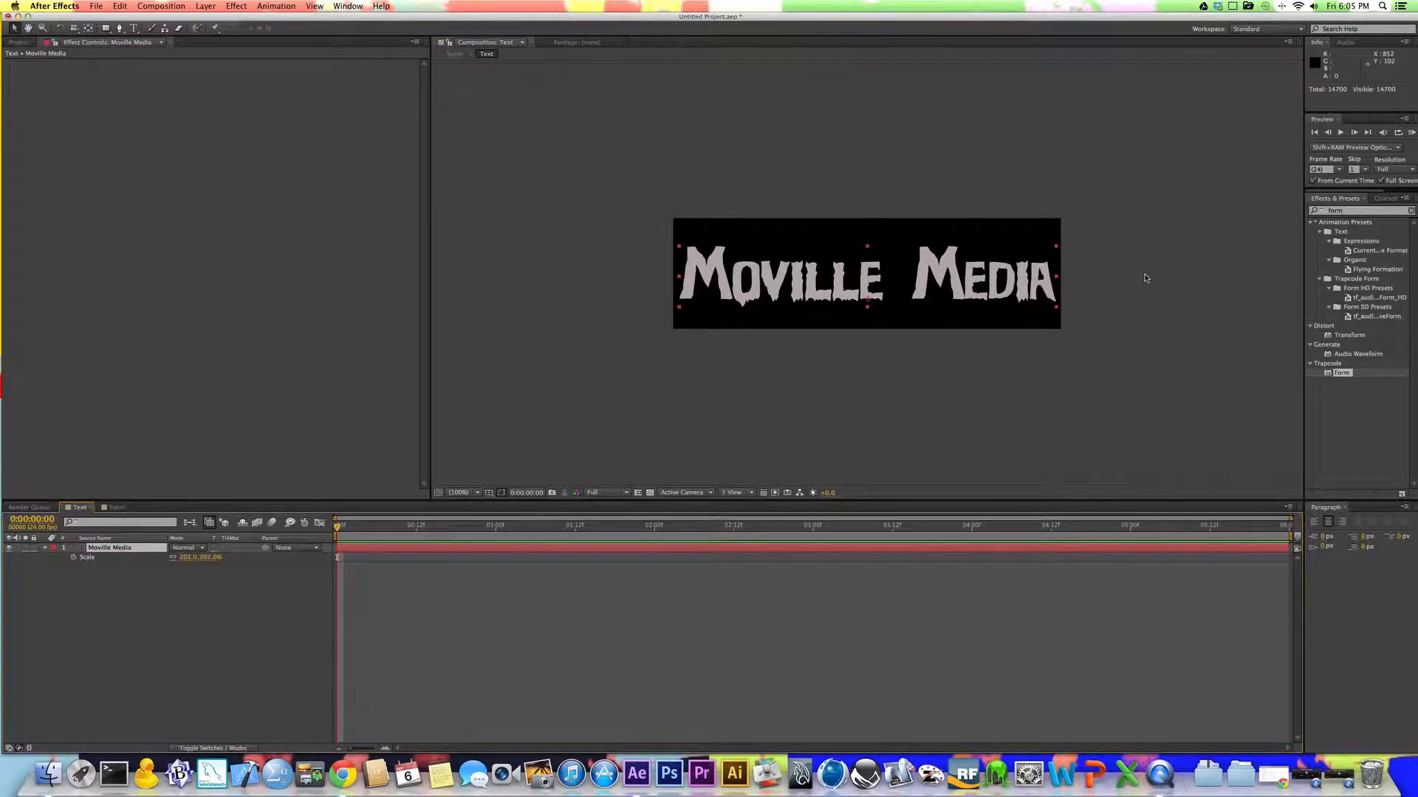
click(1394, 198)
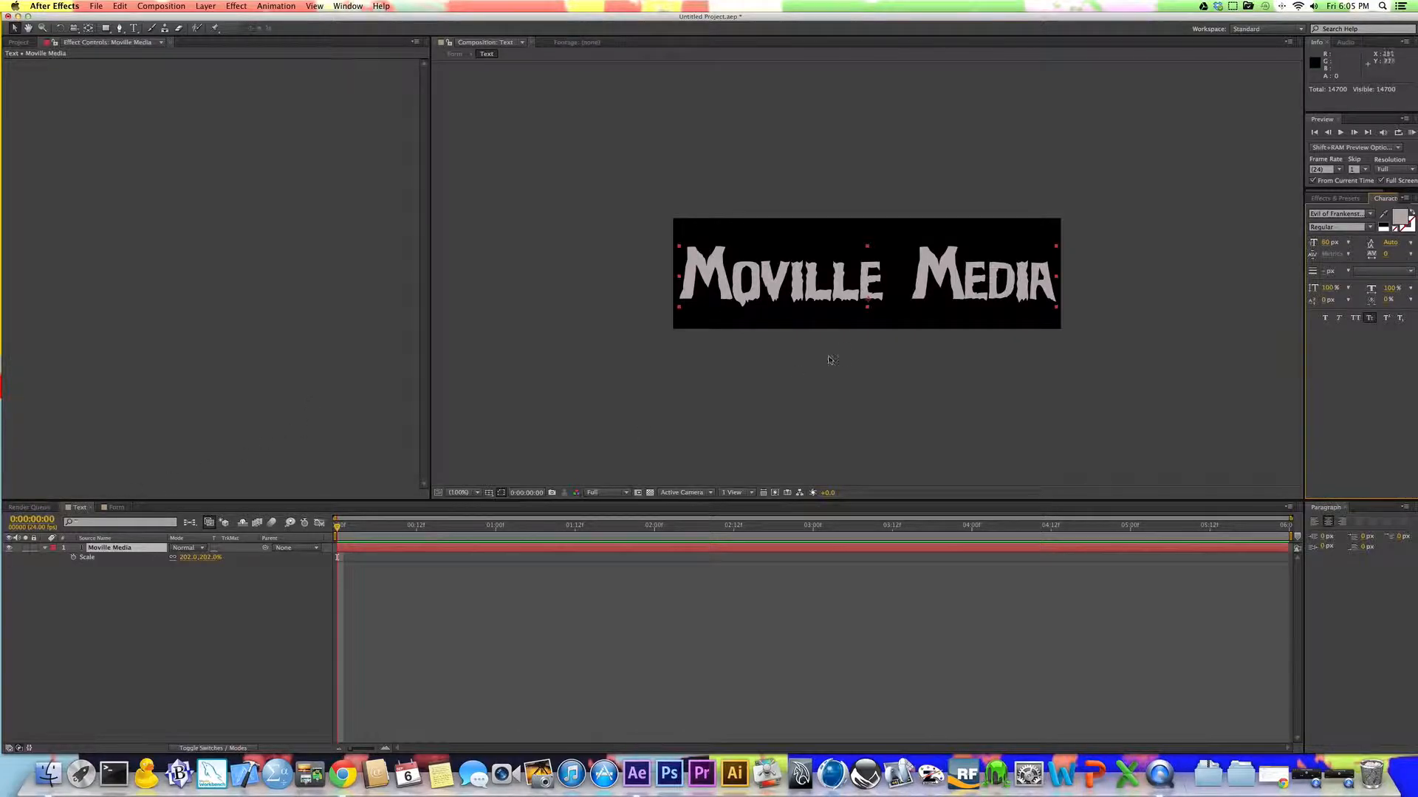
click(116, 507)
click(270, 148)
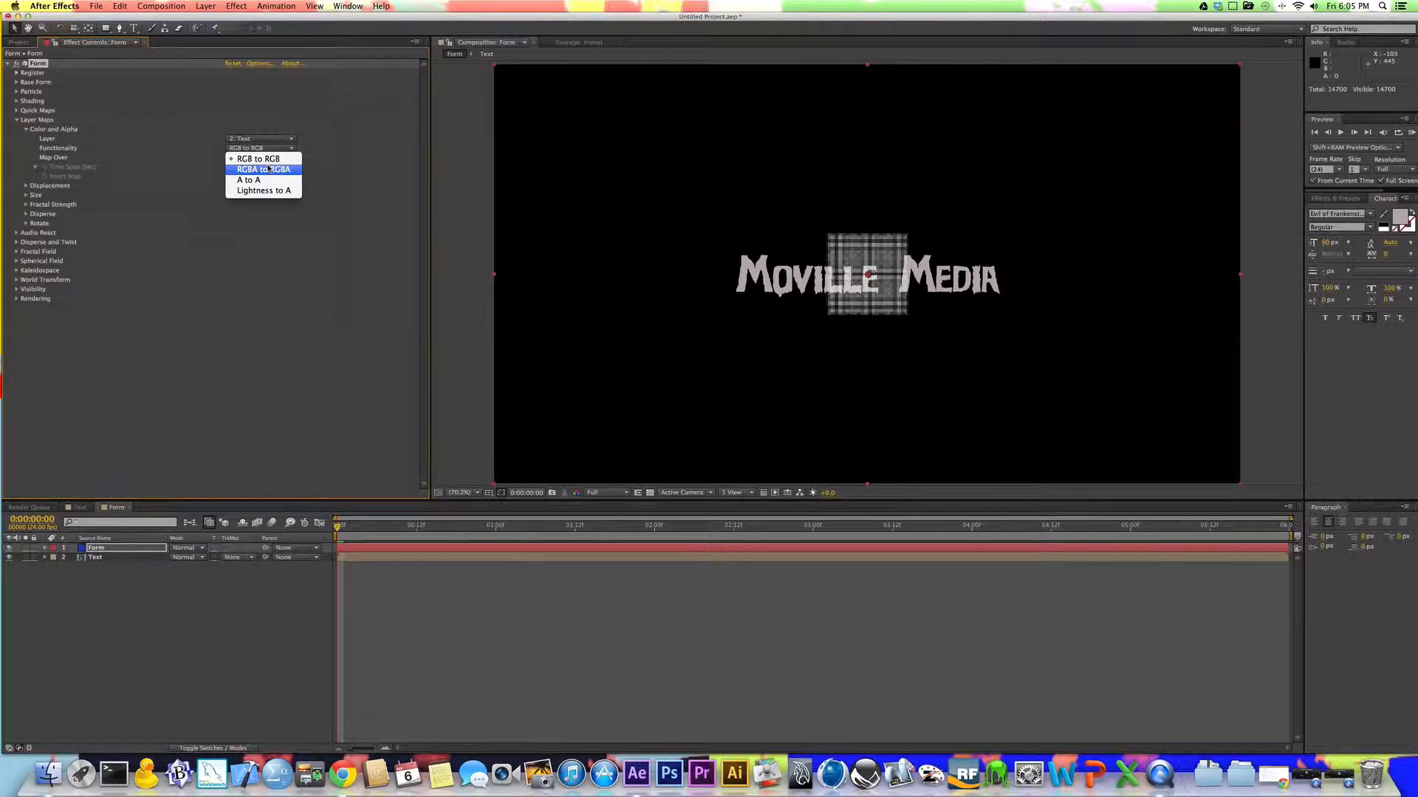
click(282, 149)
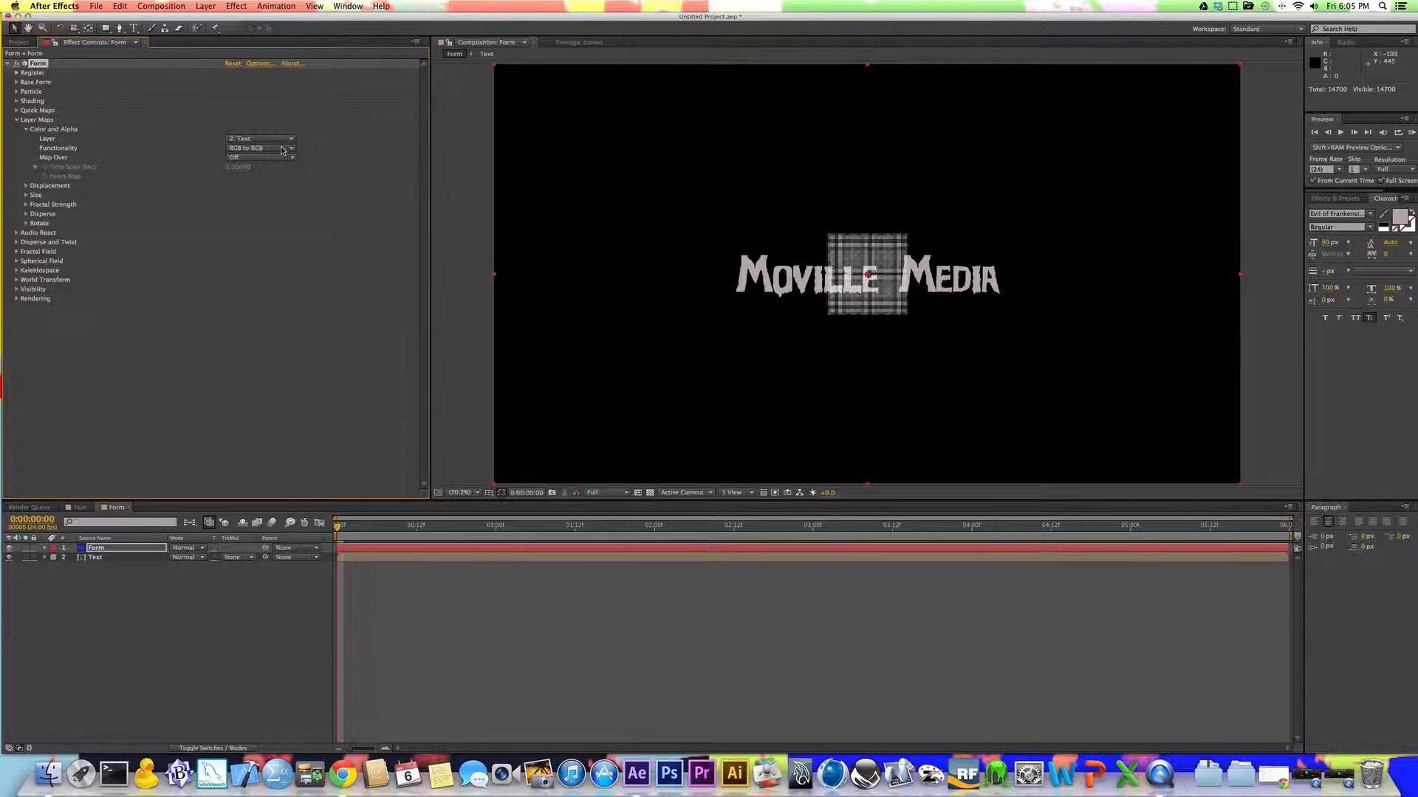
Step: Set the Color and Alpha map's Functionality to A to A and its Map Over option to XY
click(282, 150)
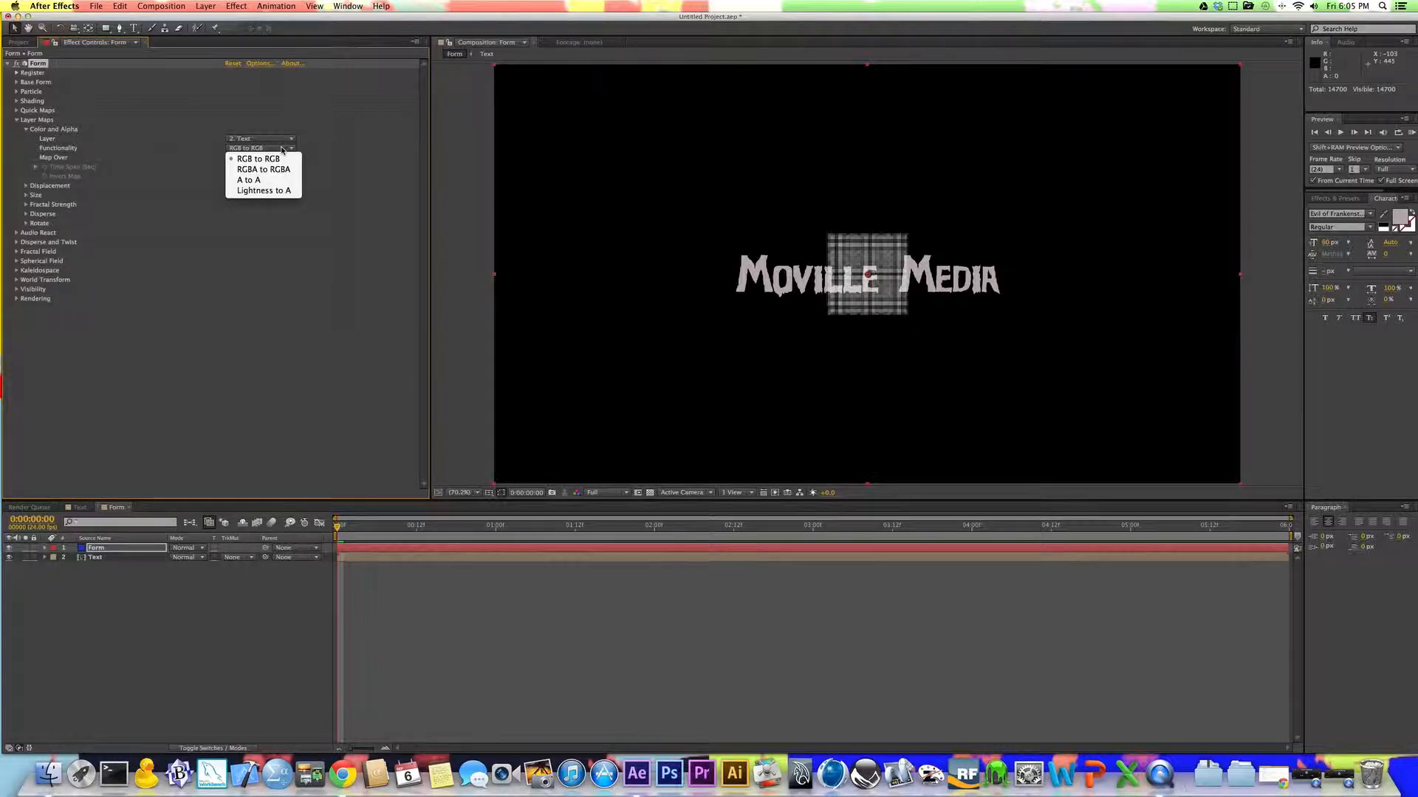
click(264, 182)
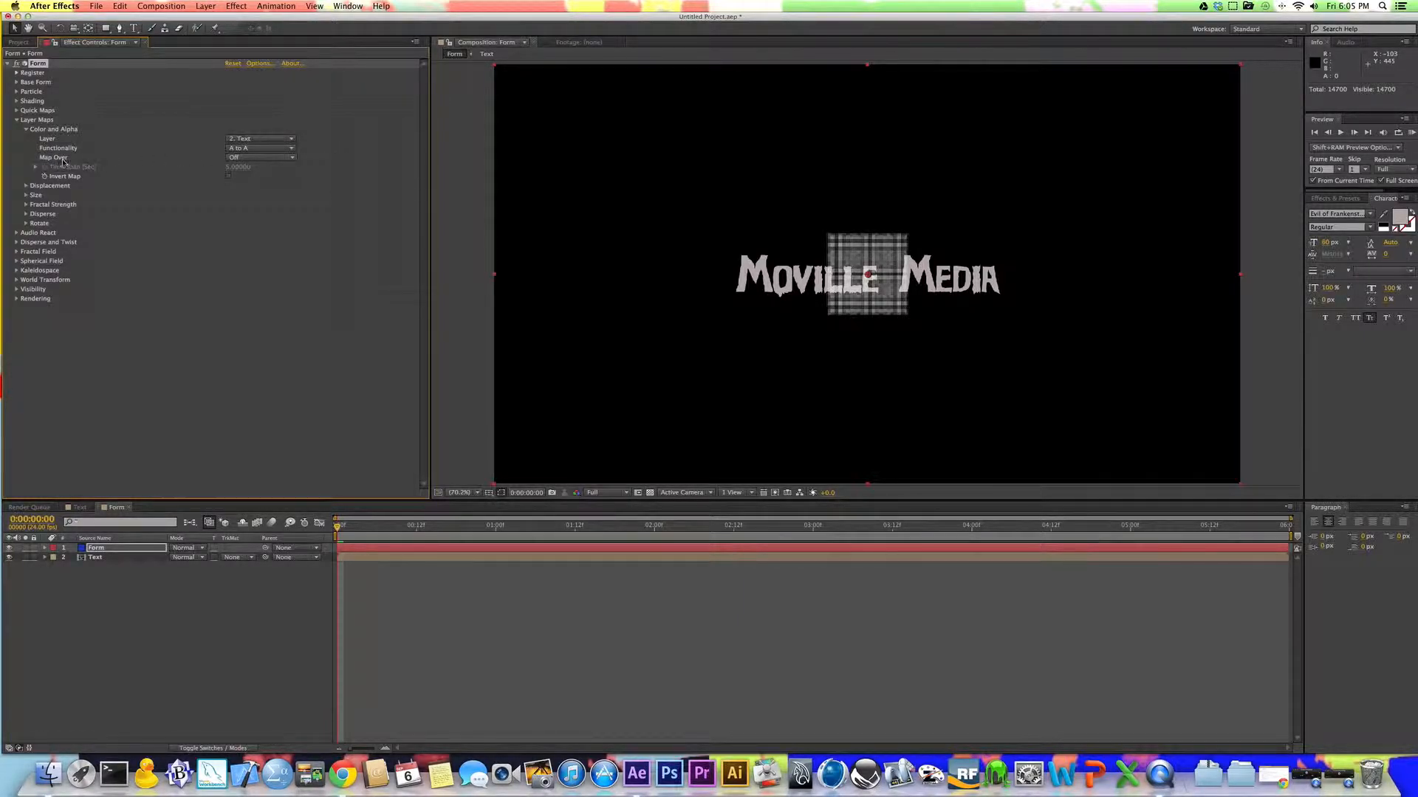
click(280, 158)
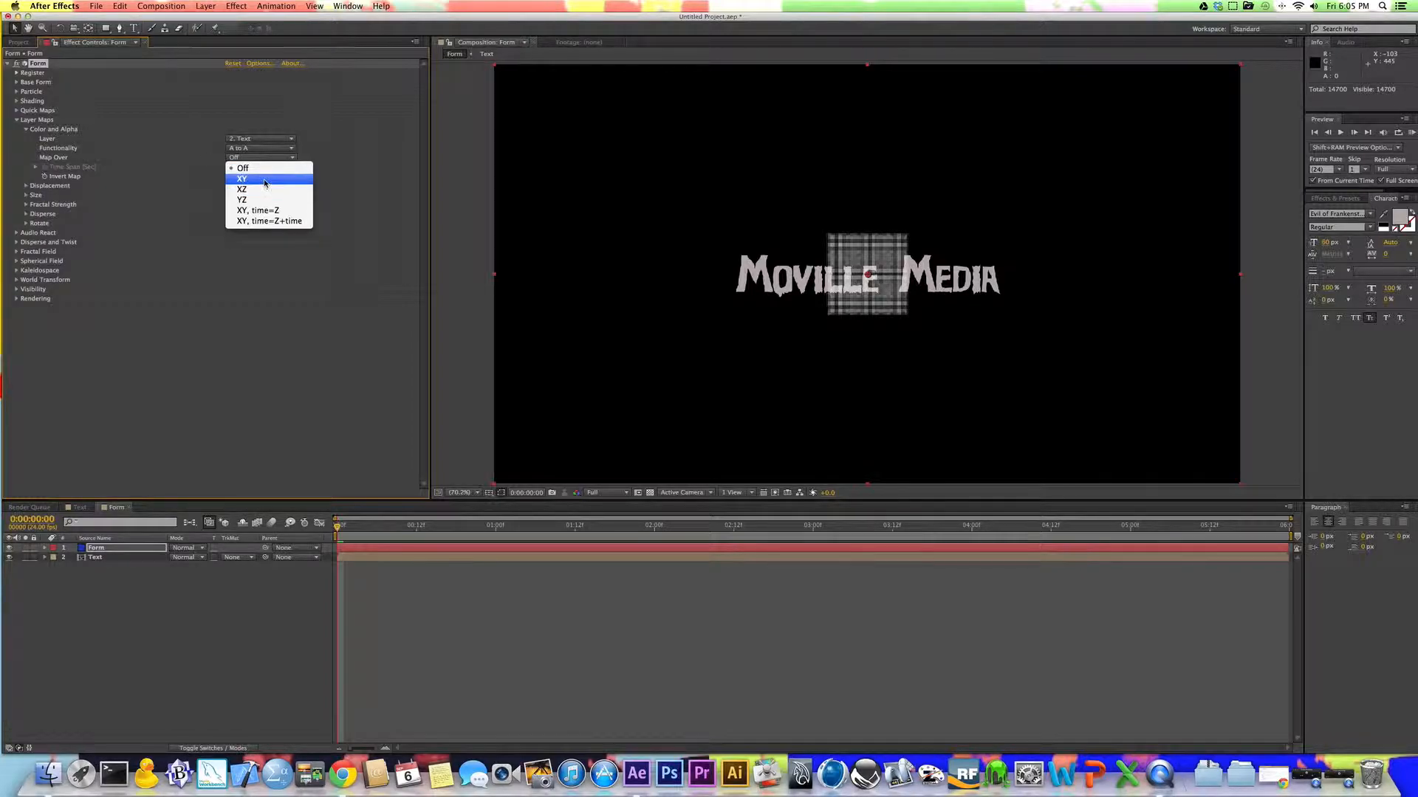
click(270, 181)
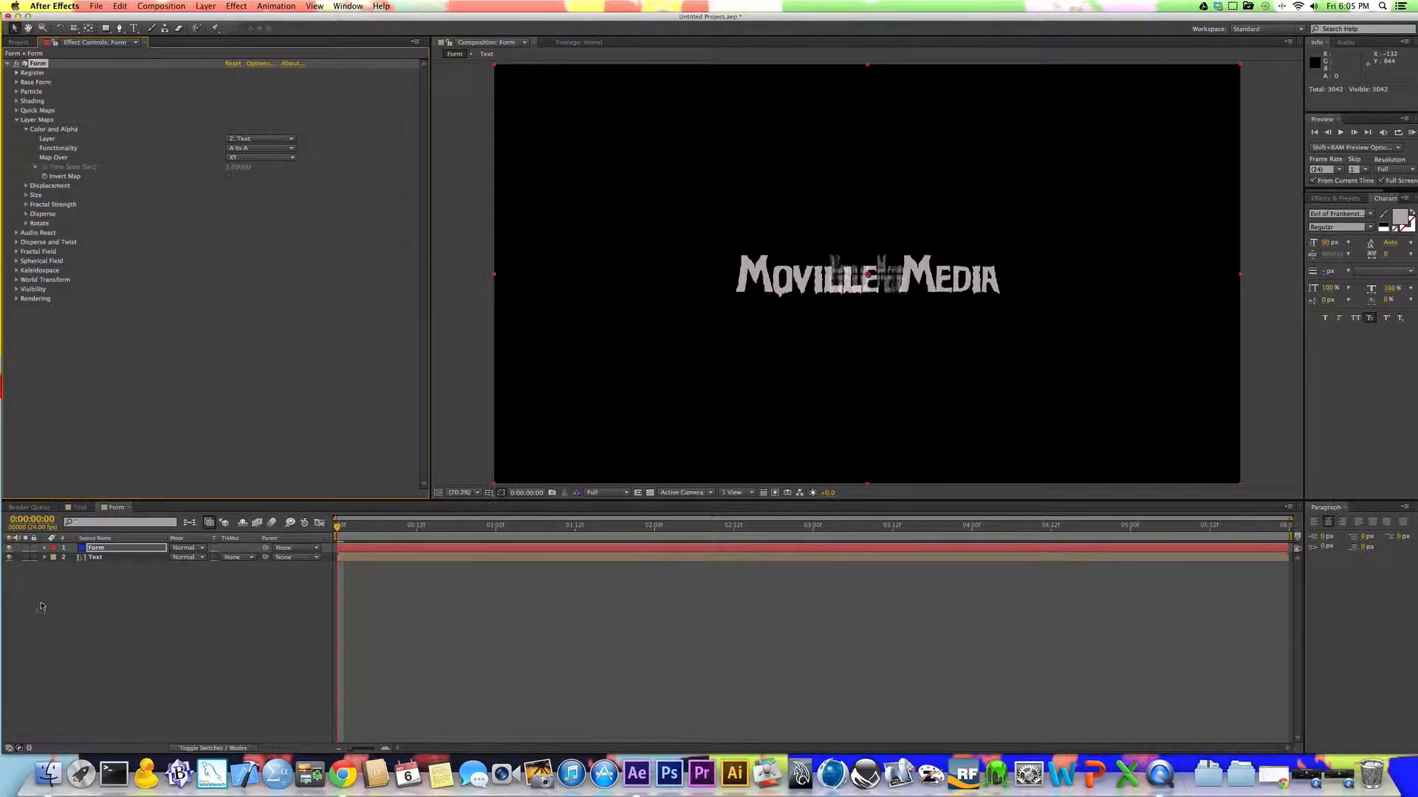
Step: Hide the Text layer in the Form composition so only the Form particles show
click(10, 558)
click(11, 557)
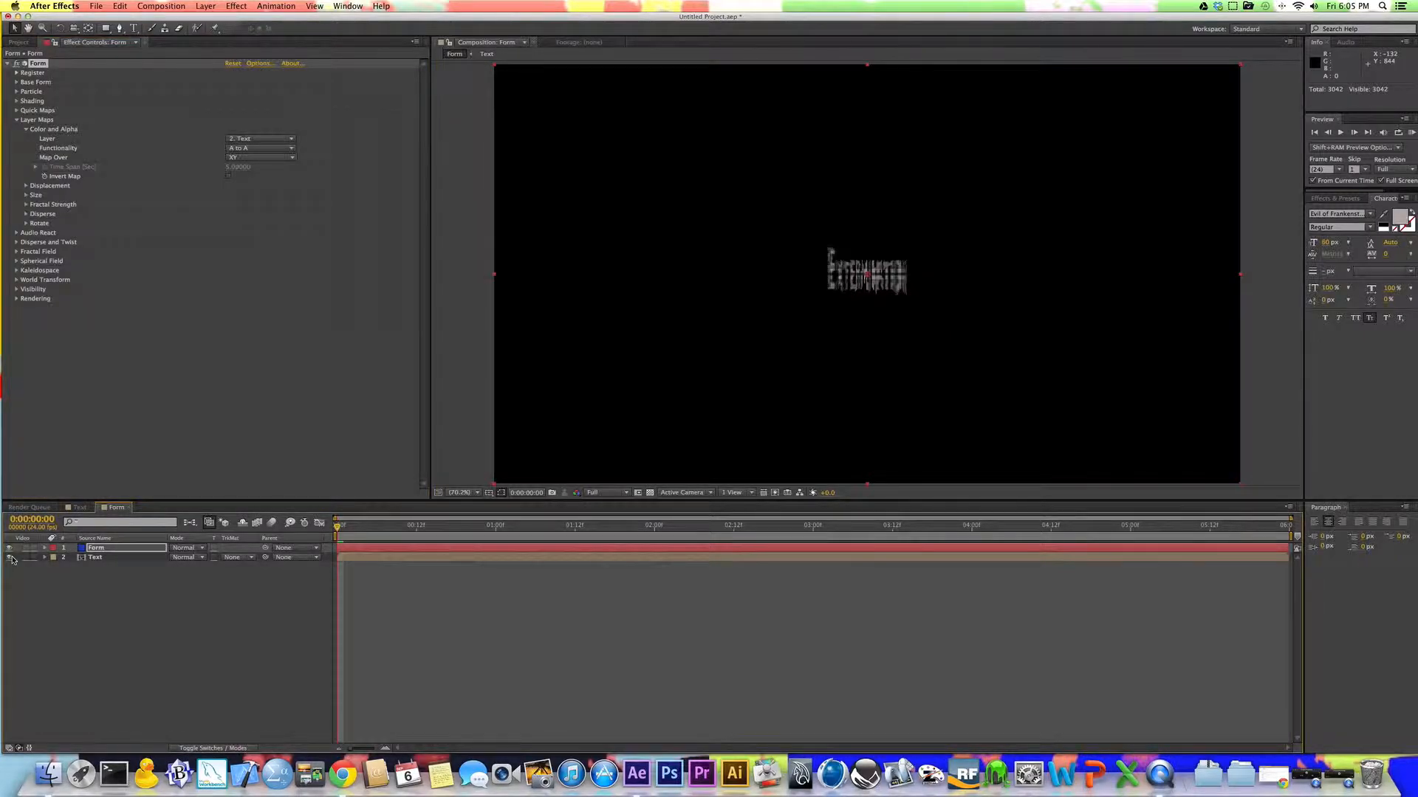
click(10, 558)
Step: Change the Form effect's Base Form type to Box - Strings
click(16, 82)
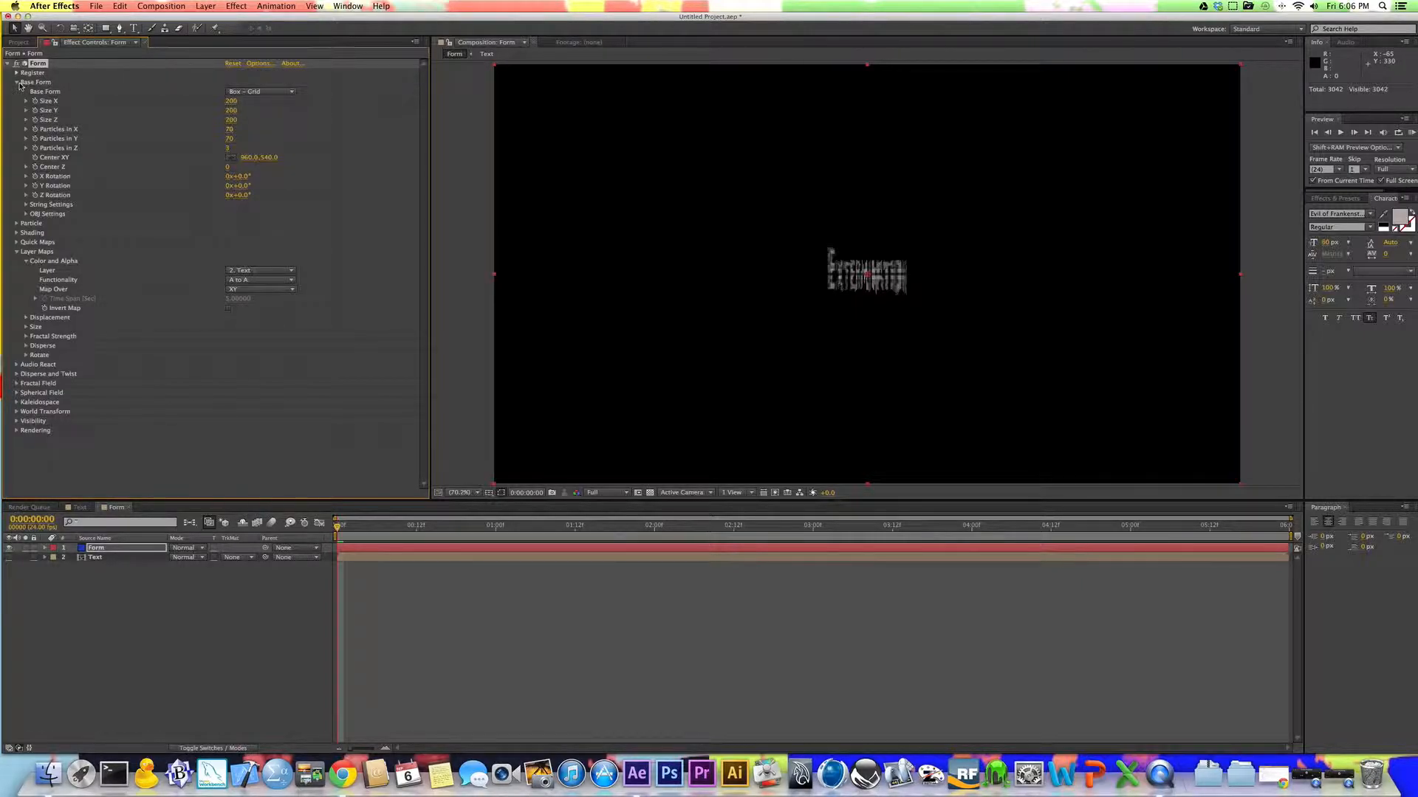
click(16, 252)
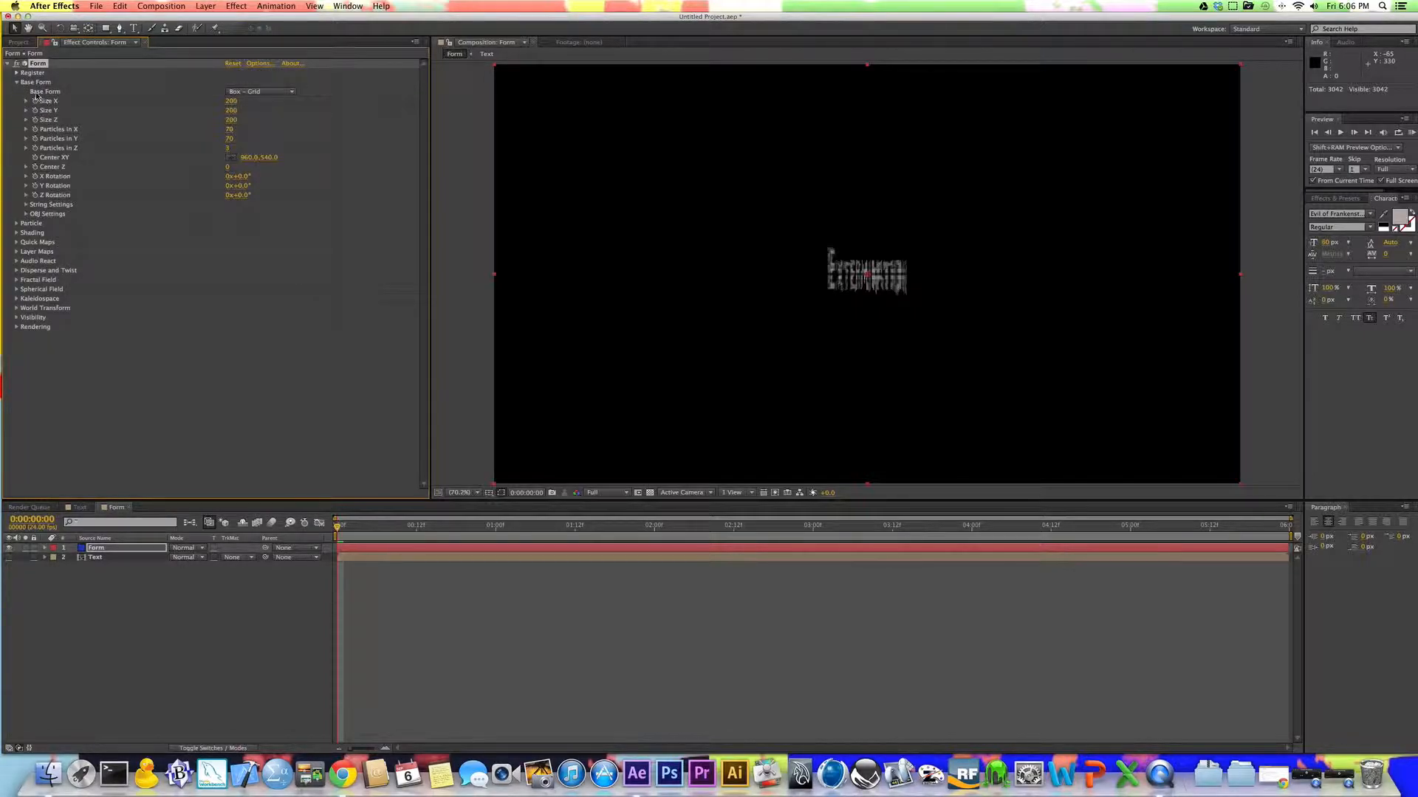
click(246, 92)
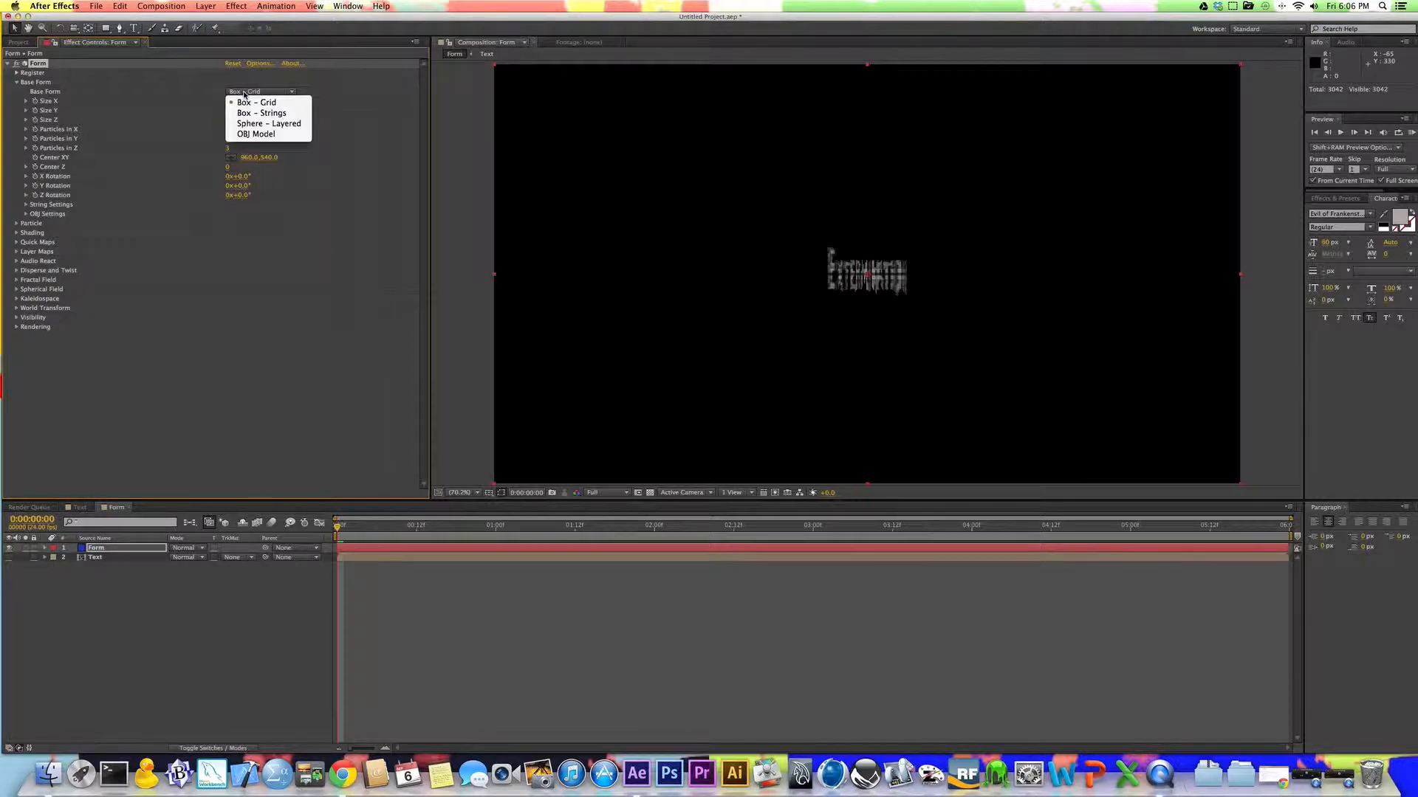
click(258, 113)
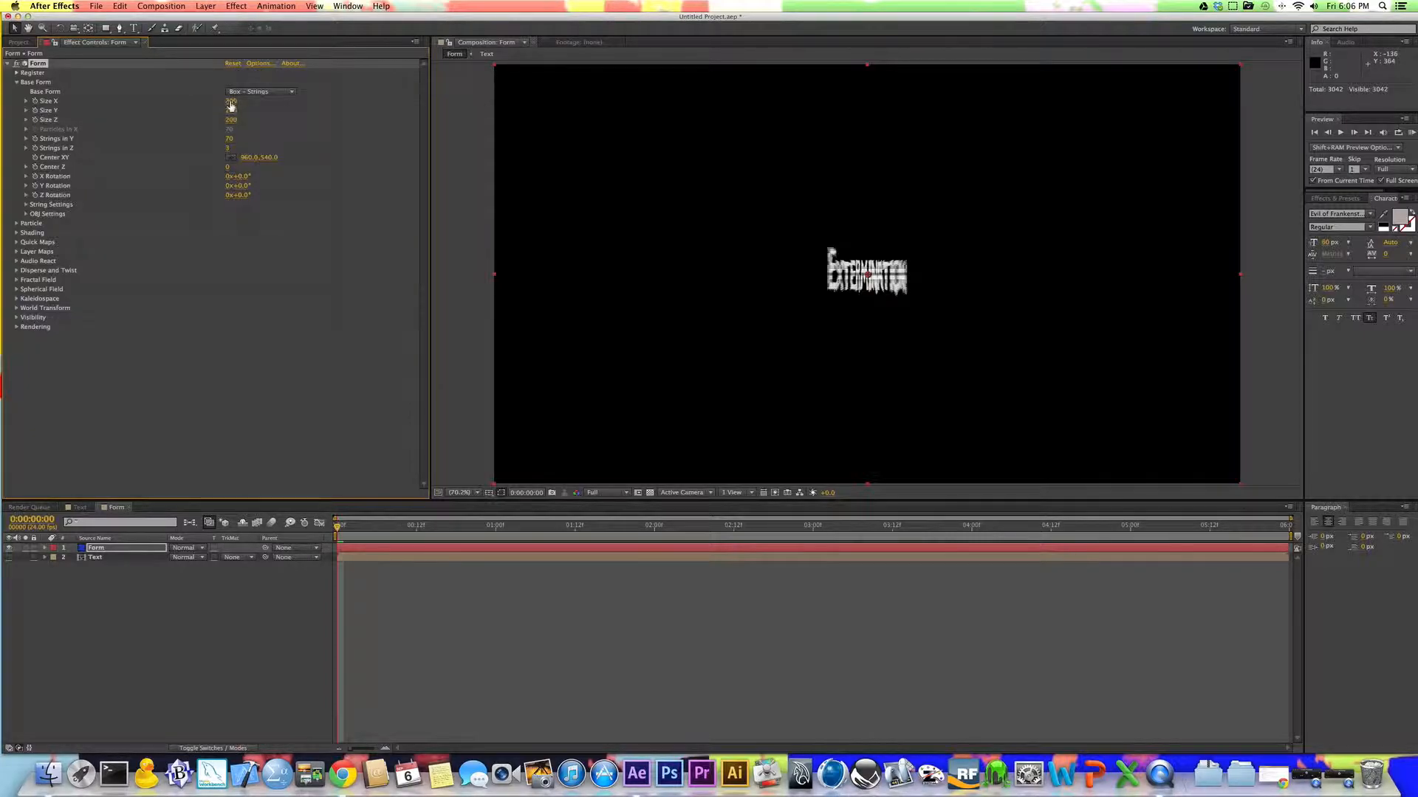
click(277, 93)
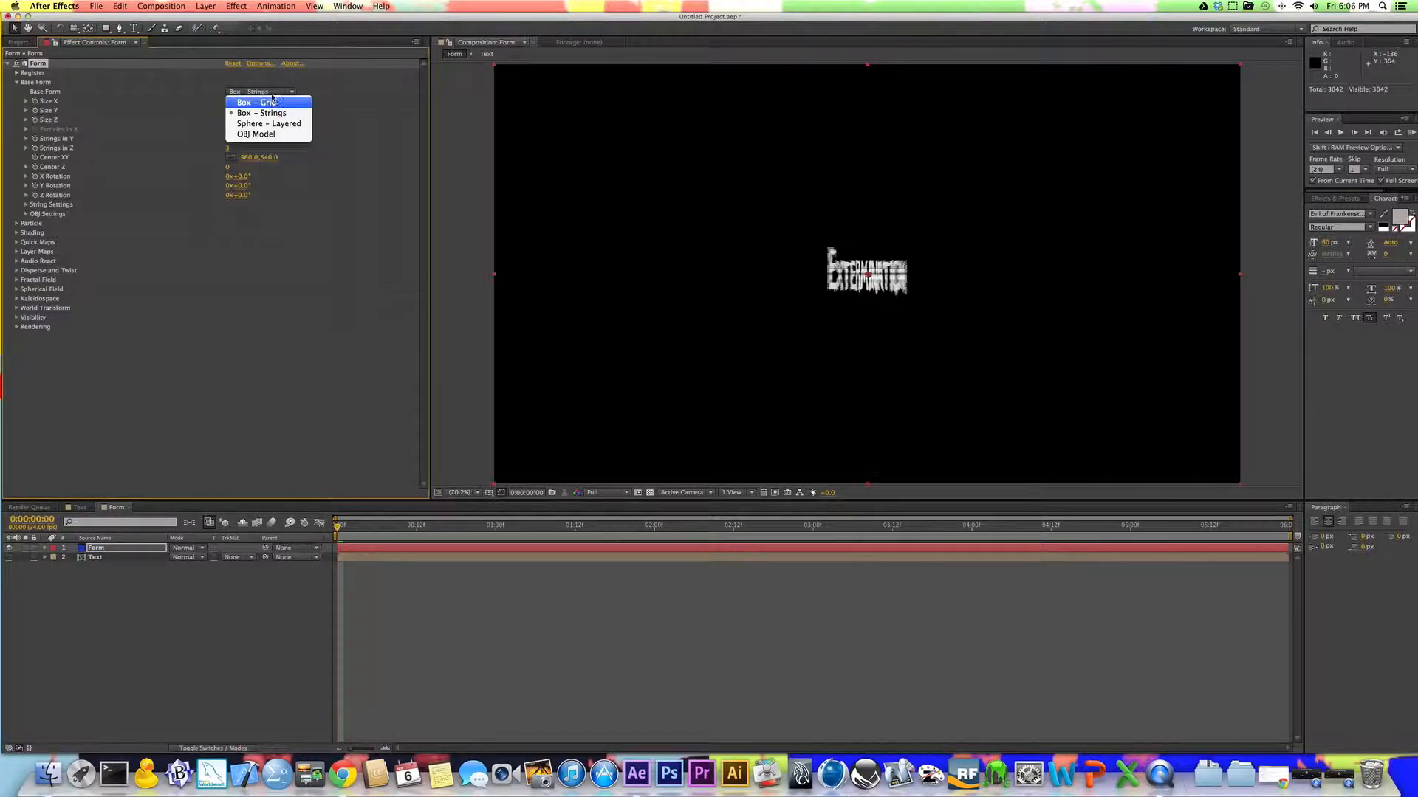
click(247, 107)
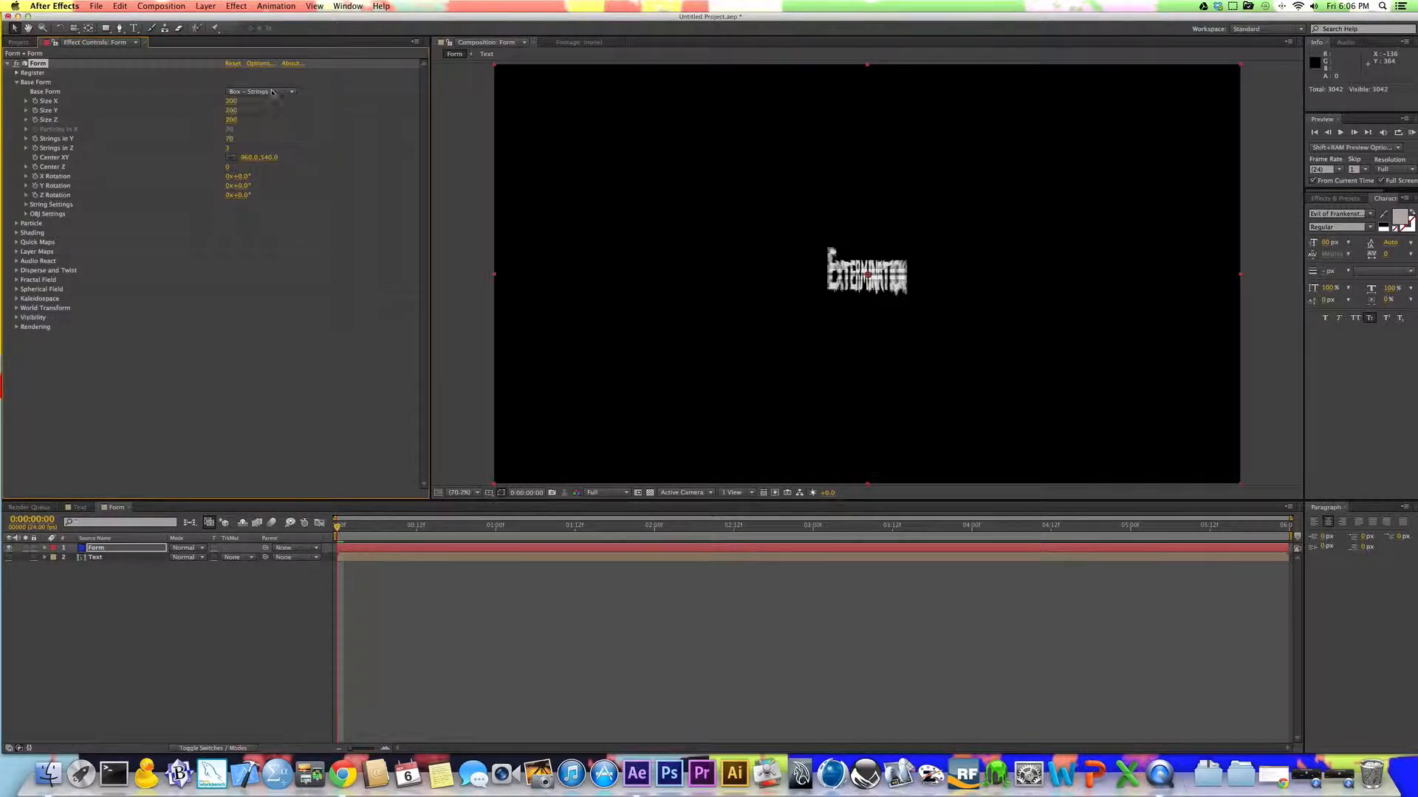
Step: Set the base form's Size X to 1700 and Size Y to 500
click(229, 101)
text(1700)
key(Return)
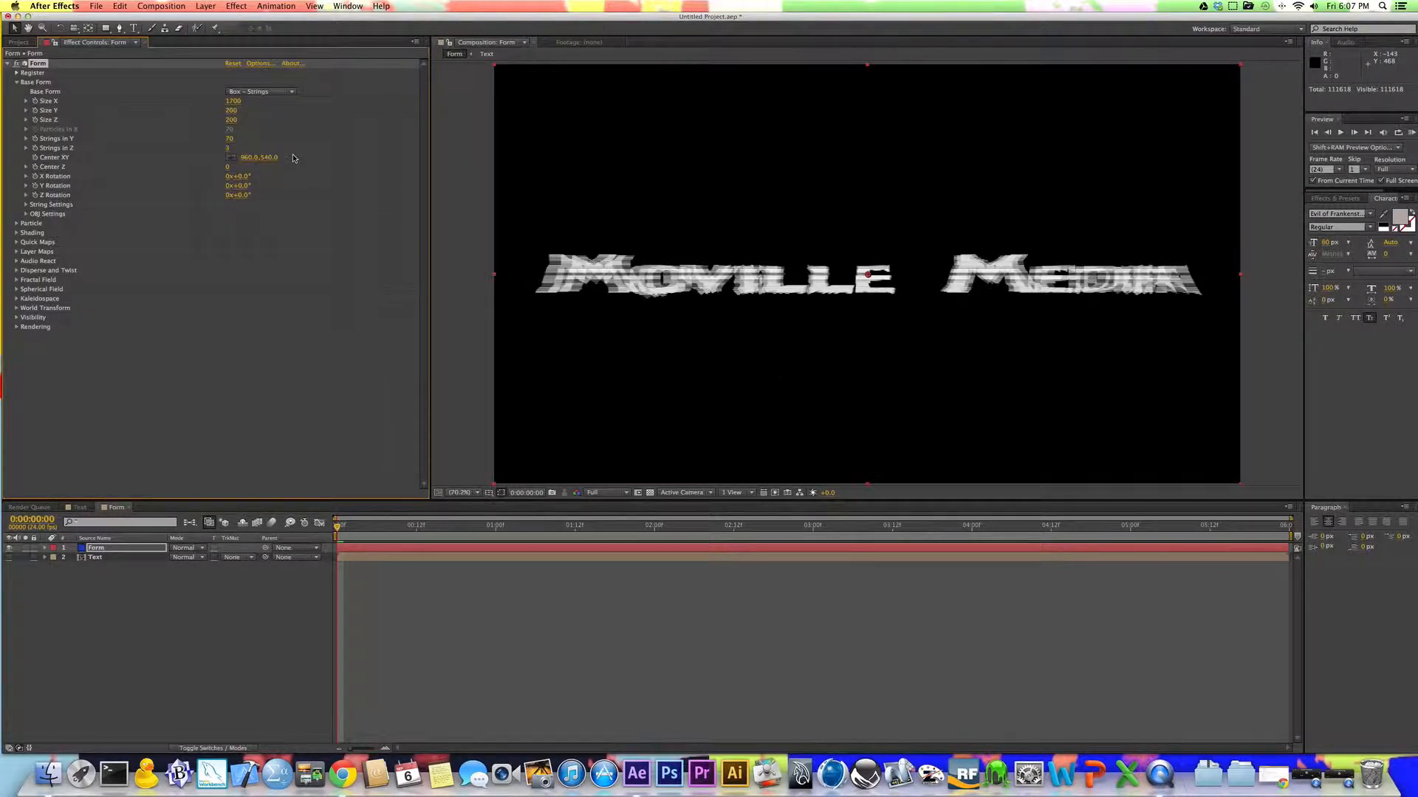
click(232, 111)
text(5)
key(Return)
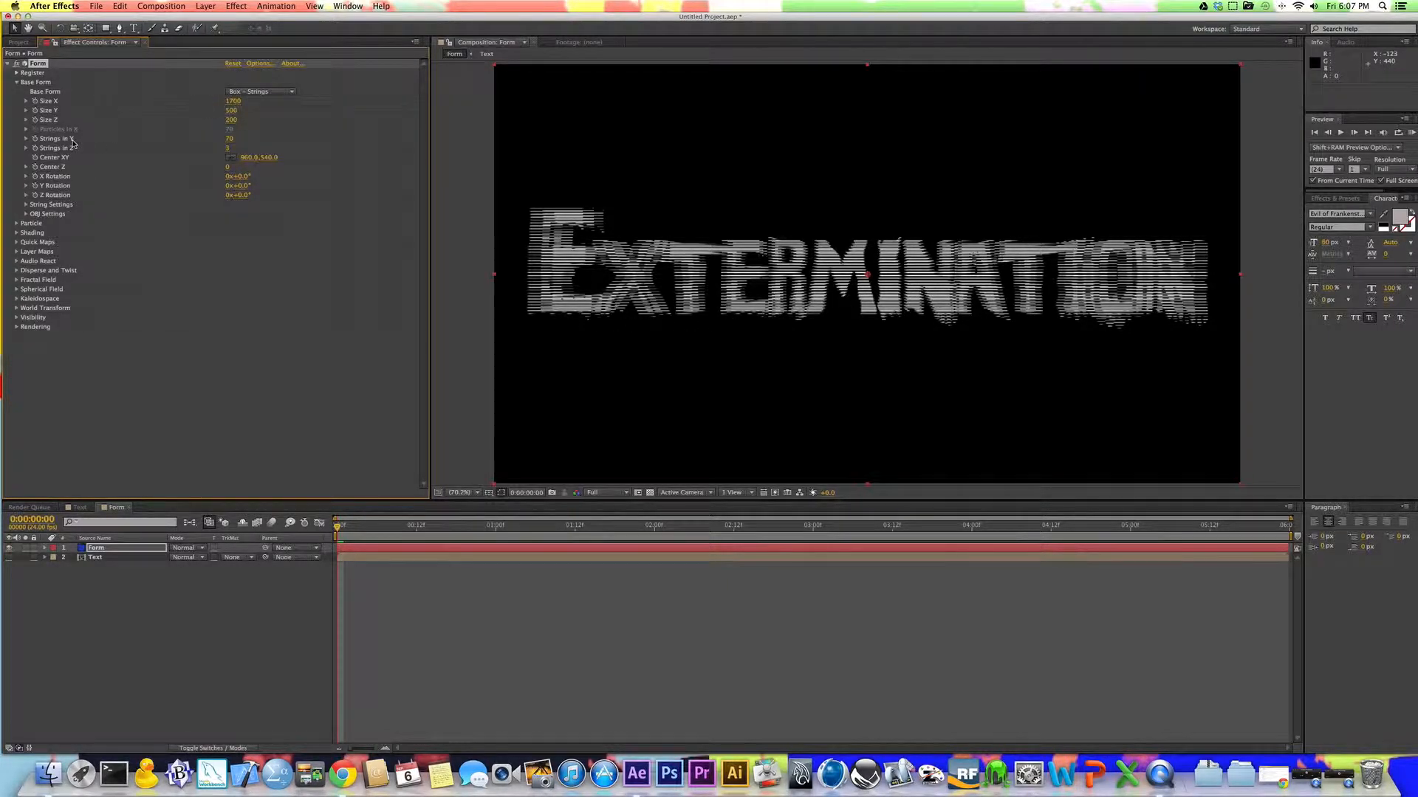
Step: Set the base form's Strings in Y to 120 and Strings in Z to 90
click(229, 139)
click(266, 141)
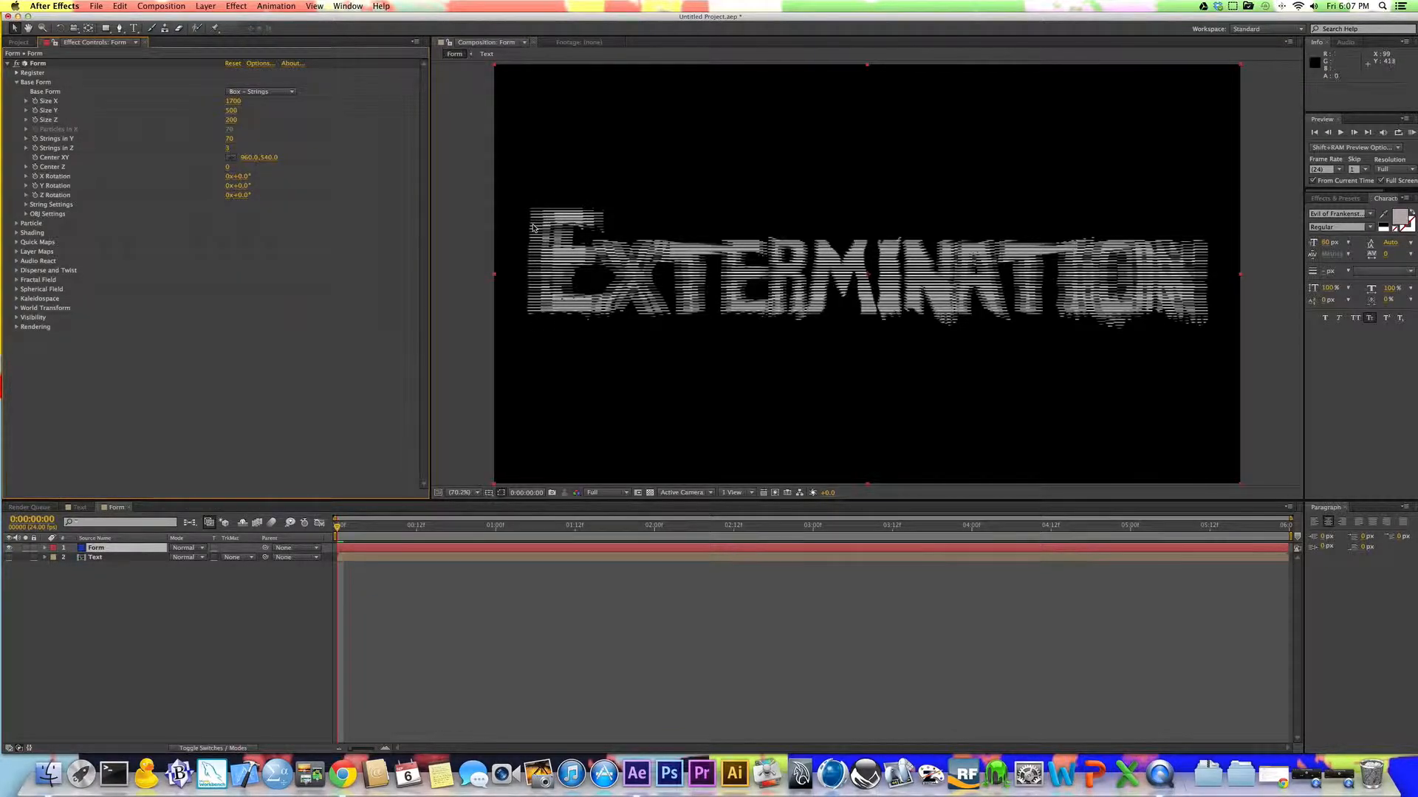
click(231, 140)
text(120)
key(Return)
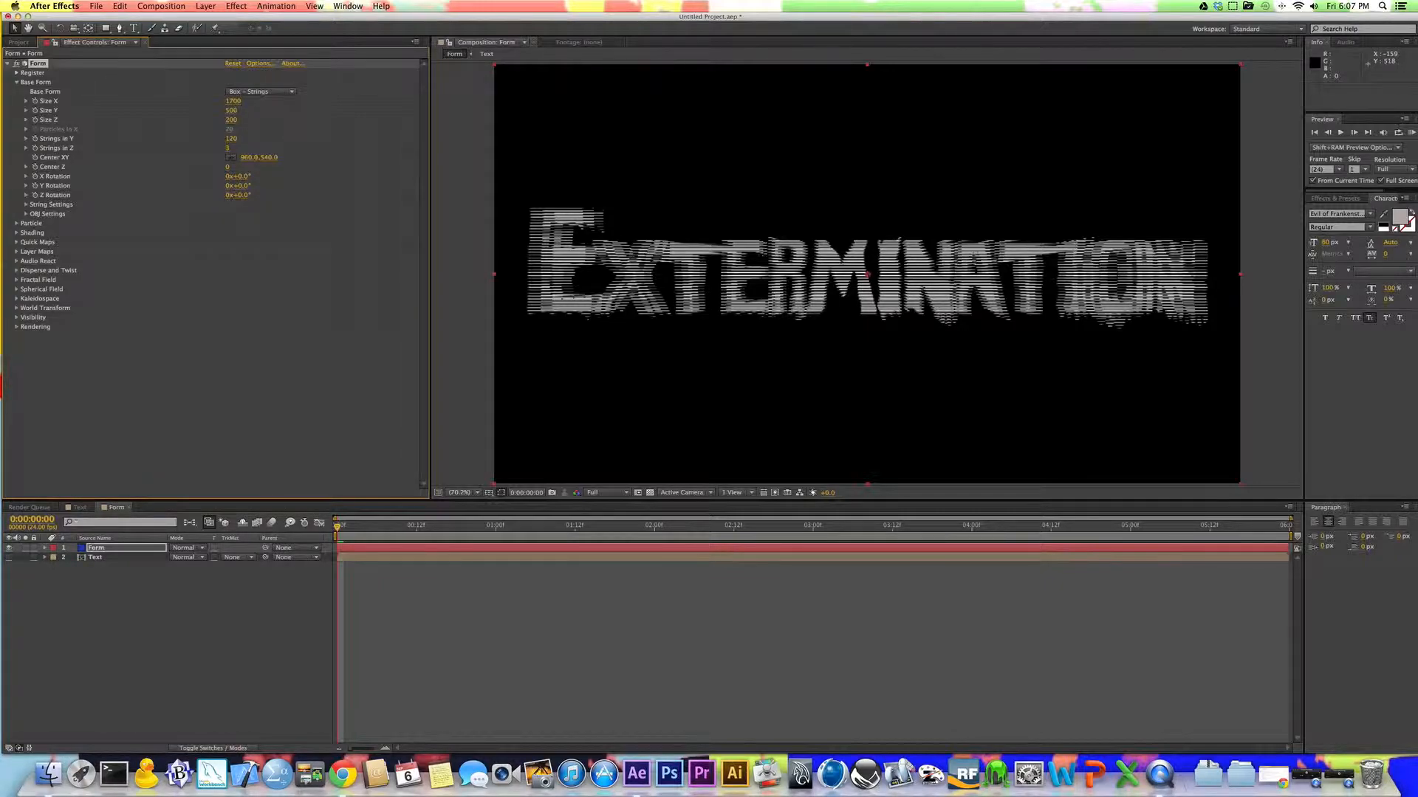
click(227, 148)
text(60)
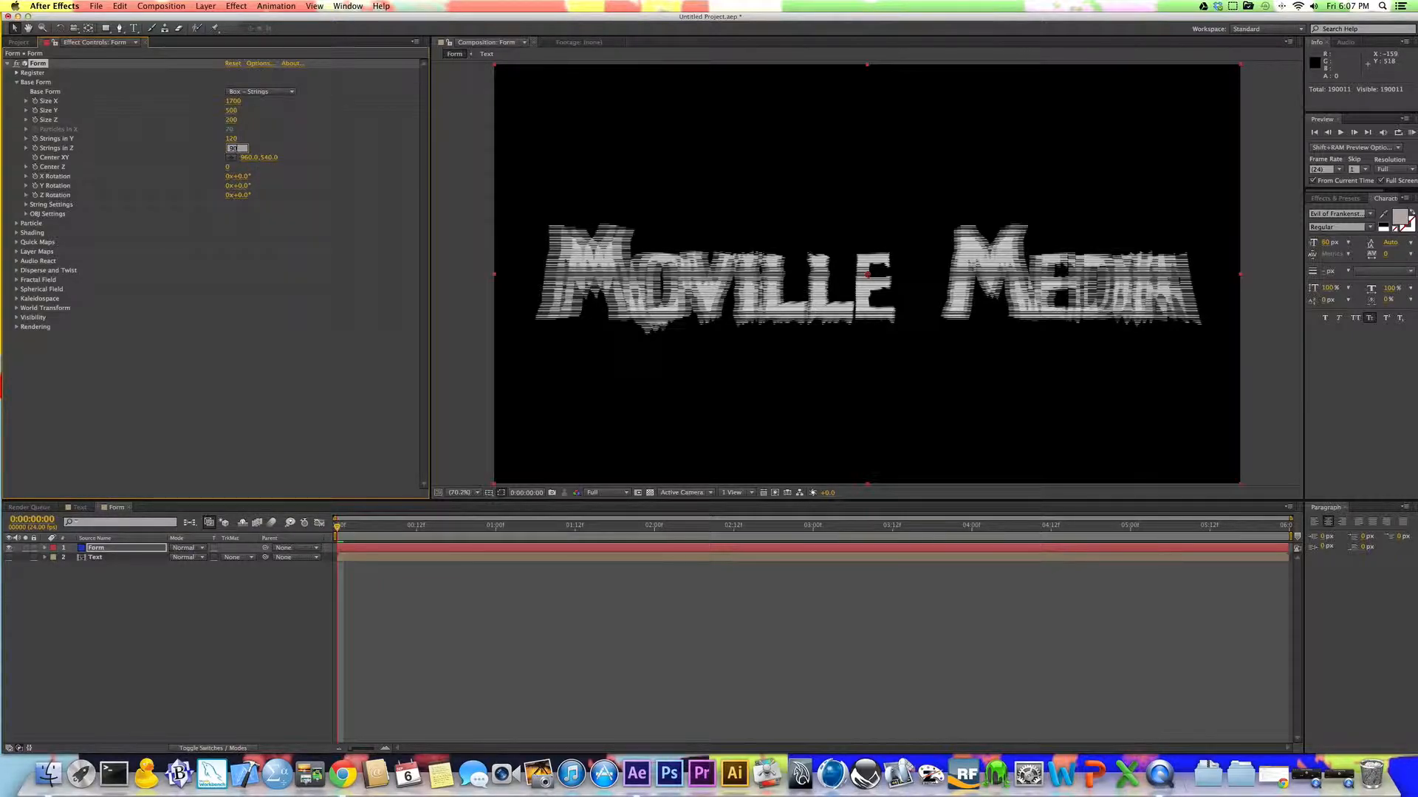
key(Return)
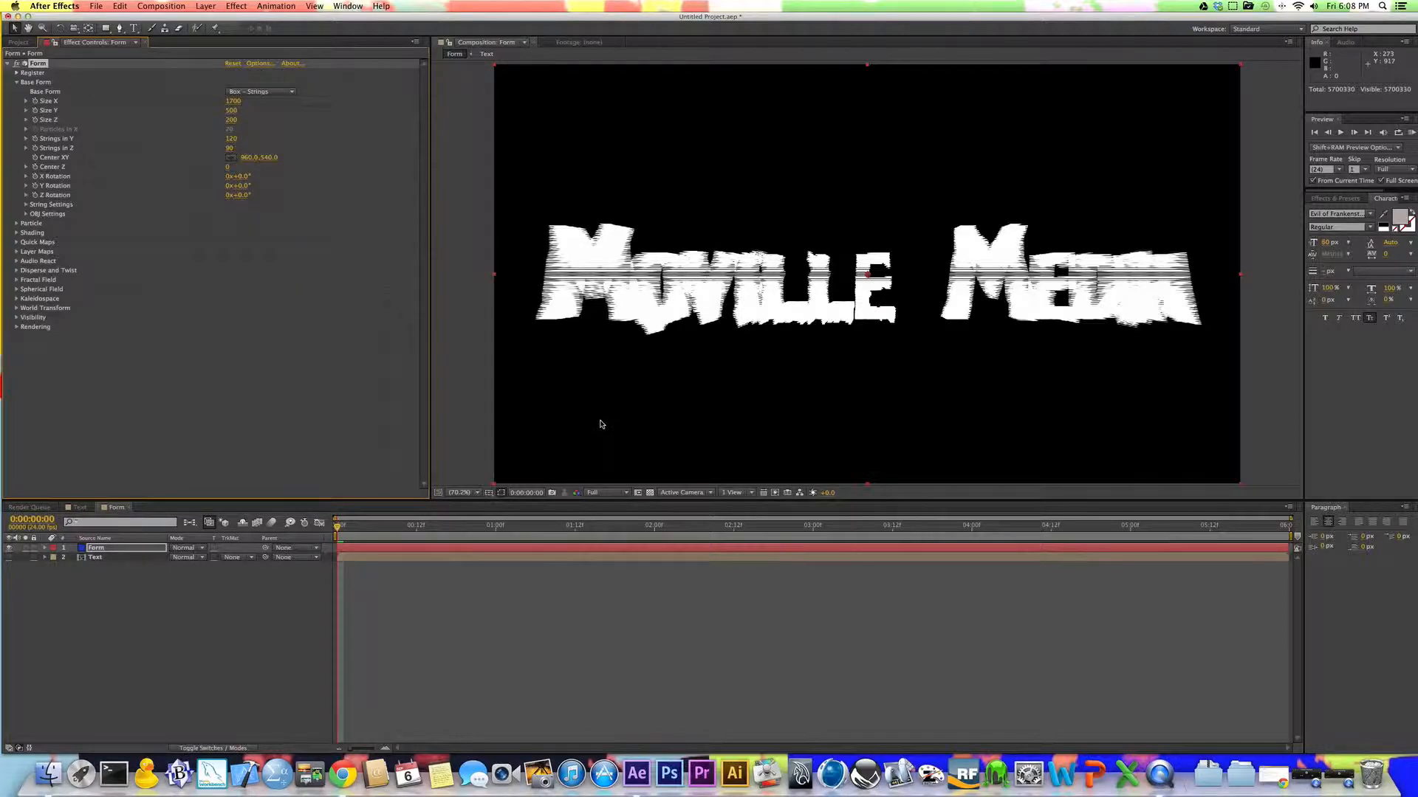
click(611, 494)
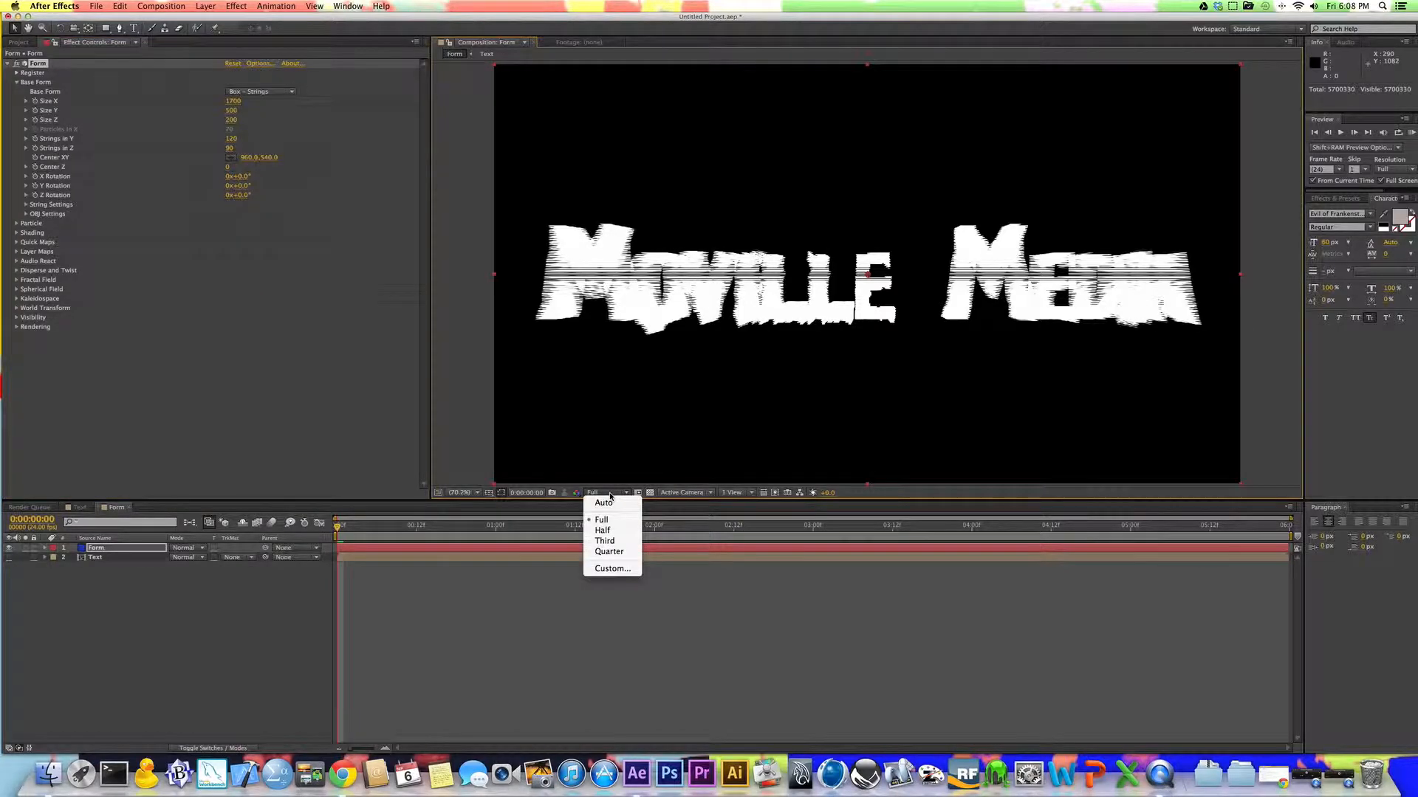
click(612, 496)
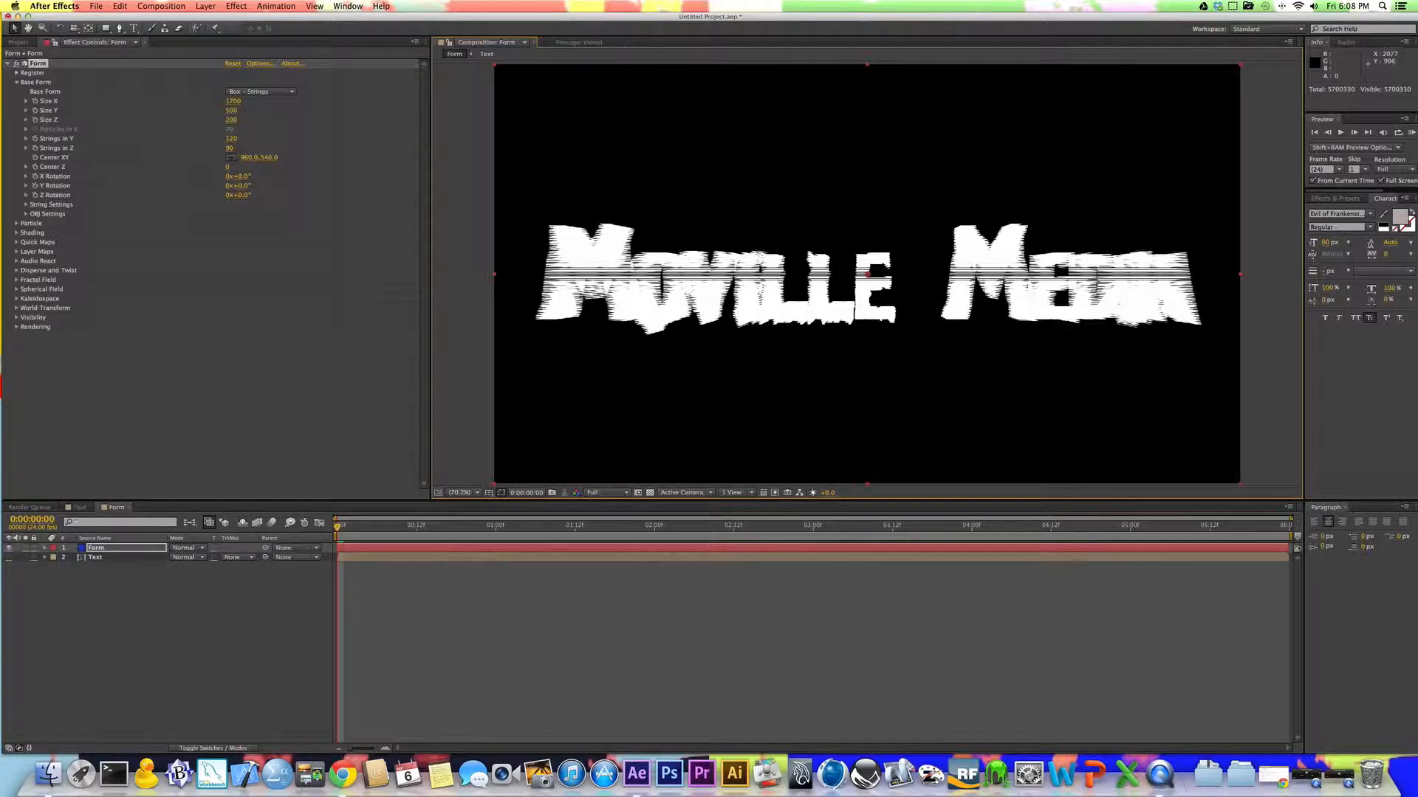
click(598, 493)
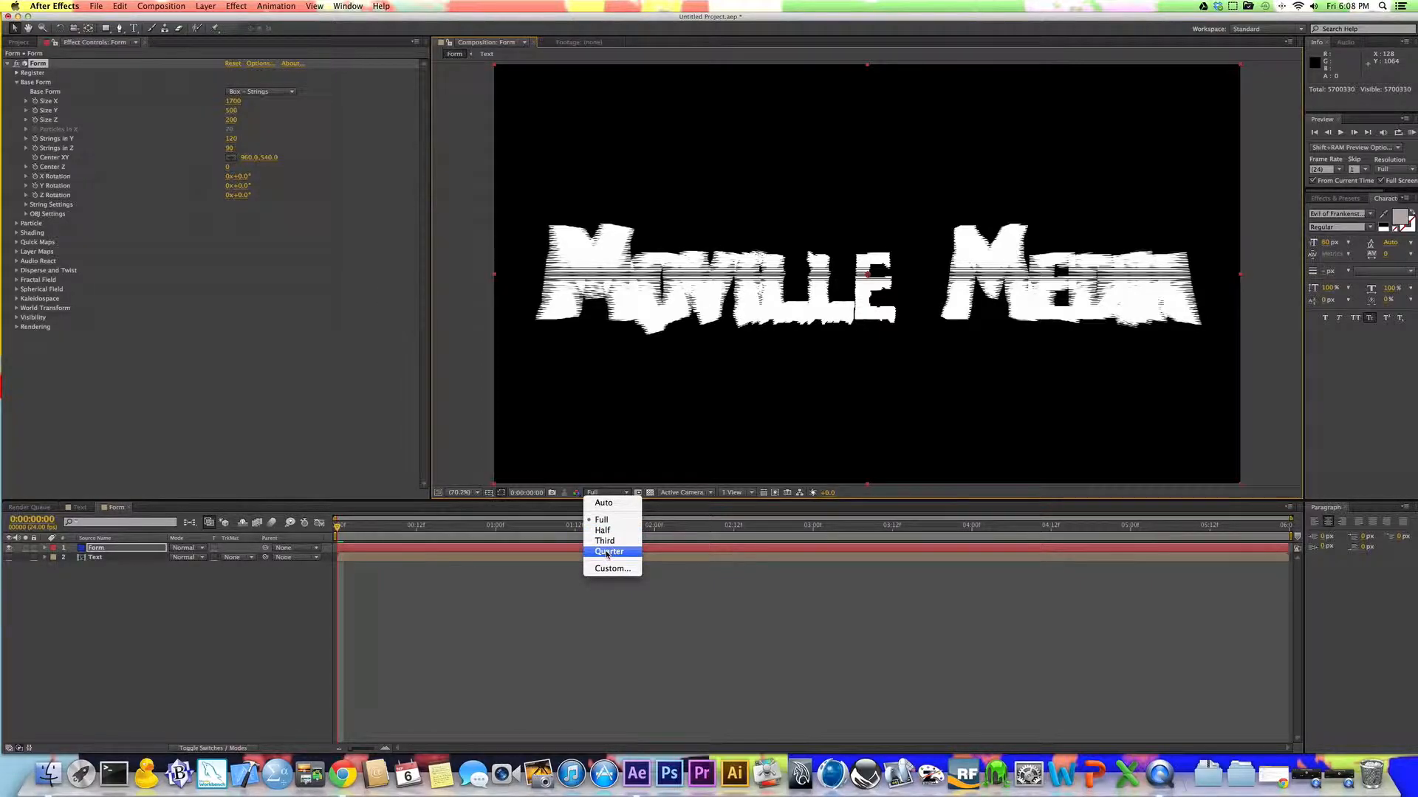
click(544, 476)
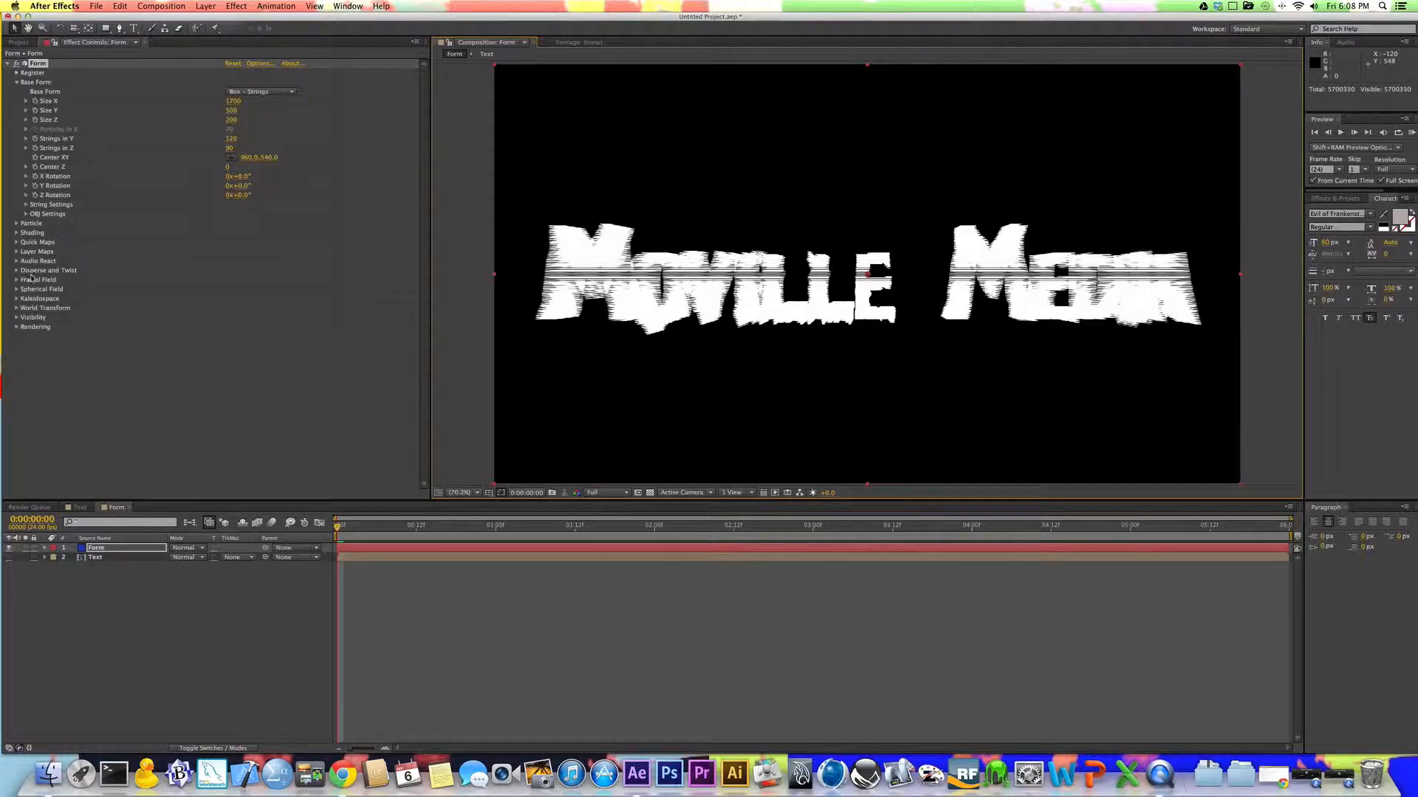
Step: Set the Form effect's Particle Type to Glow Sphere (No DOF)
click(16, 224)
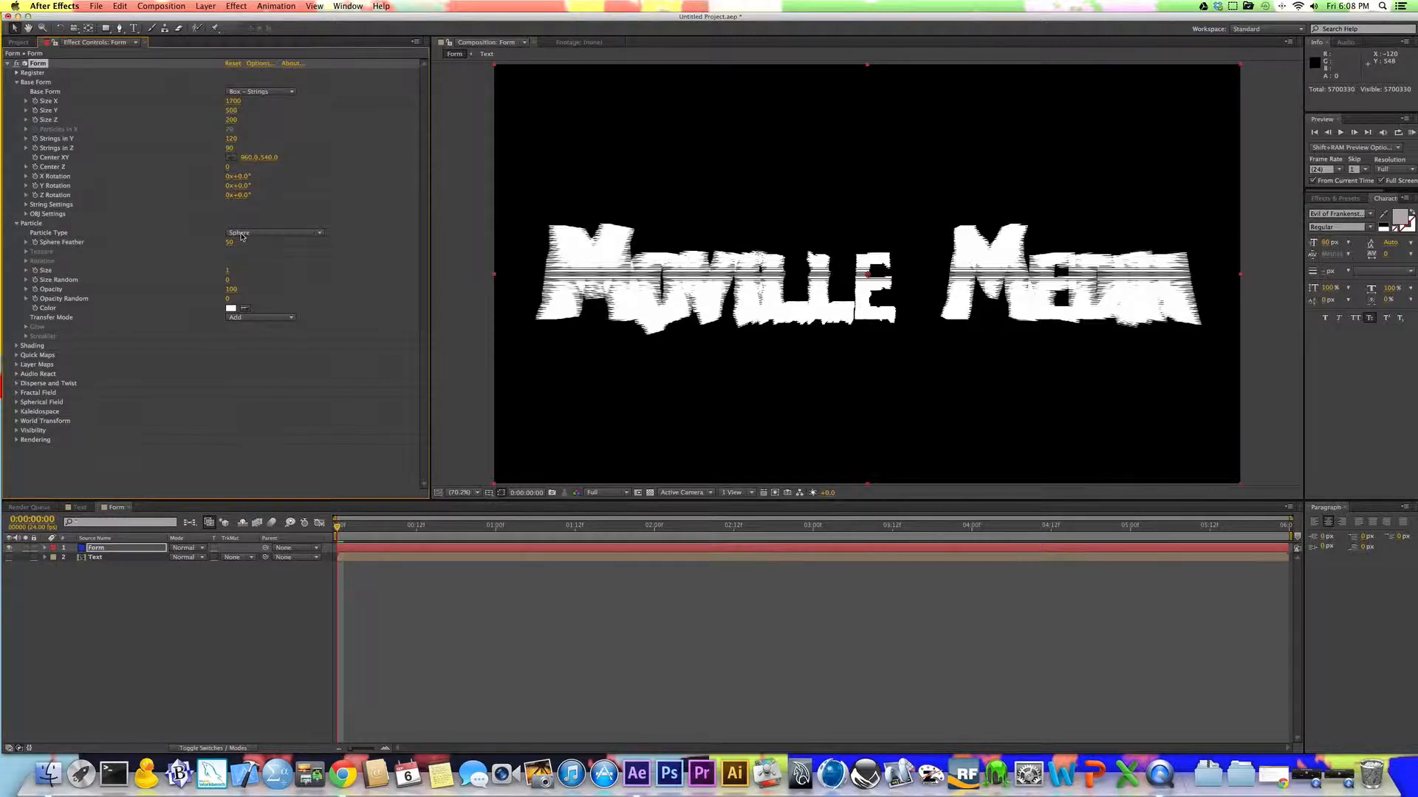
click(299, 235)
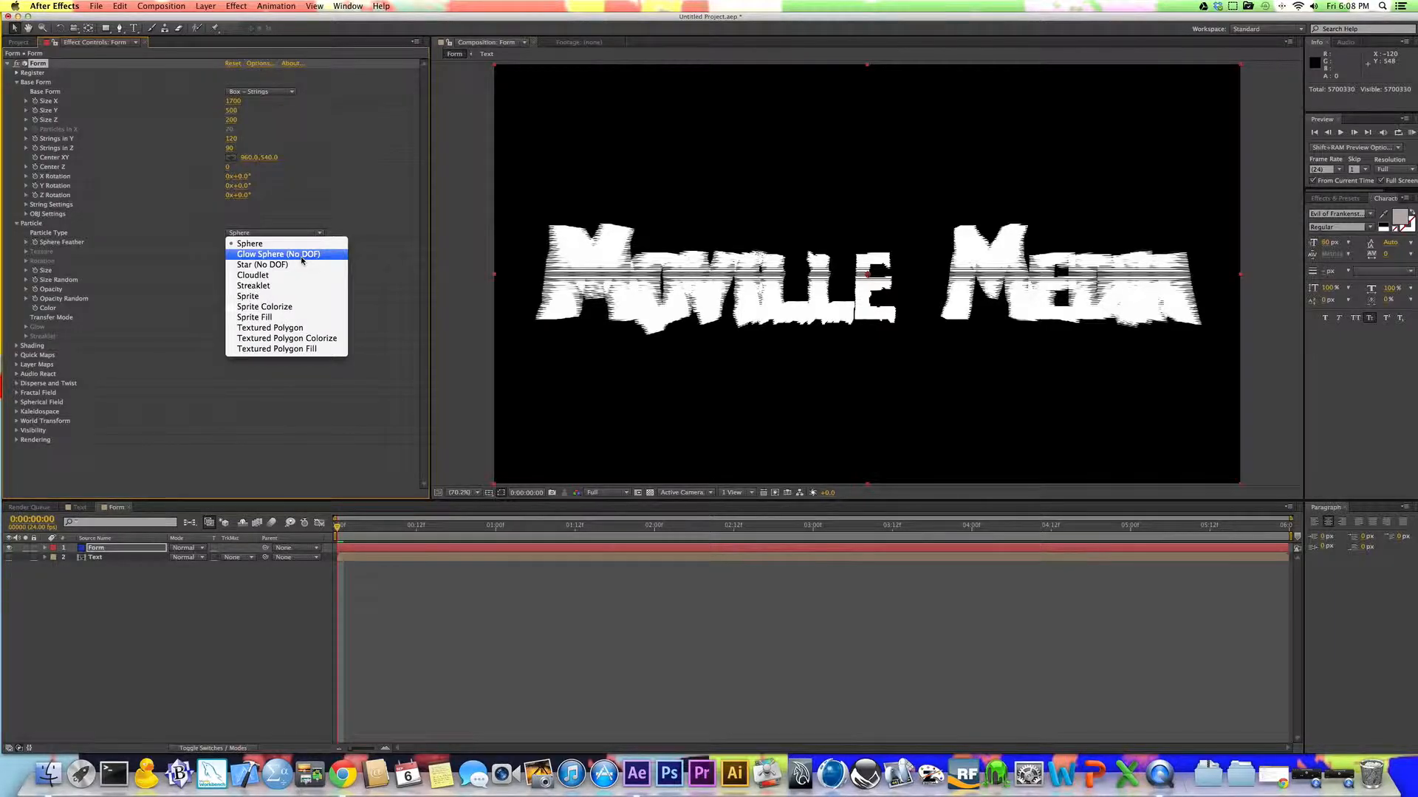
click(301, 254)
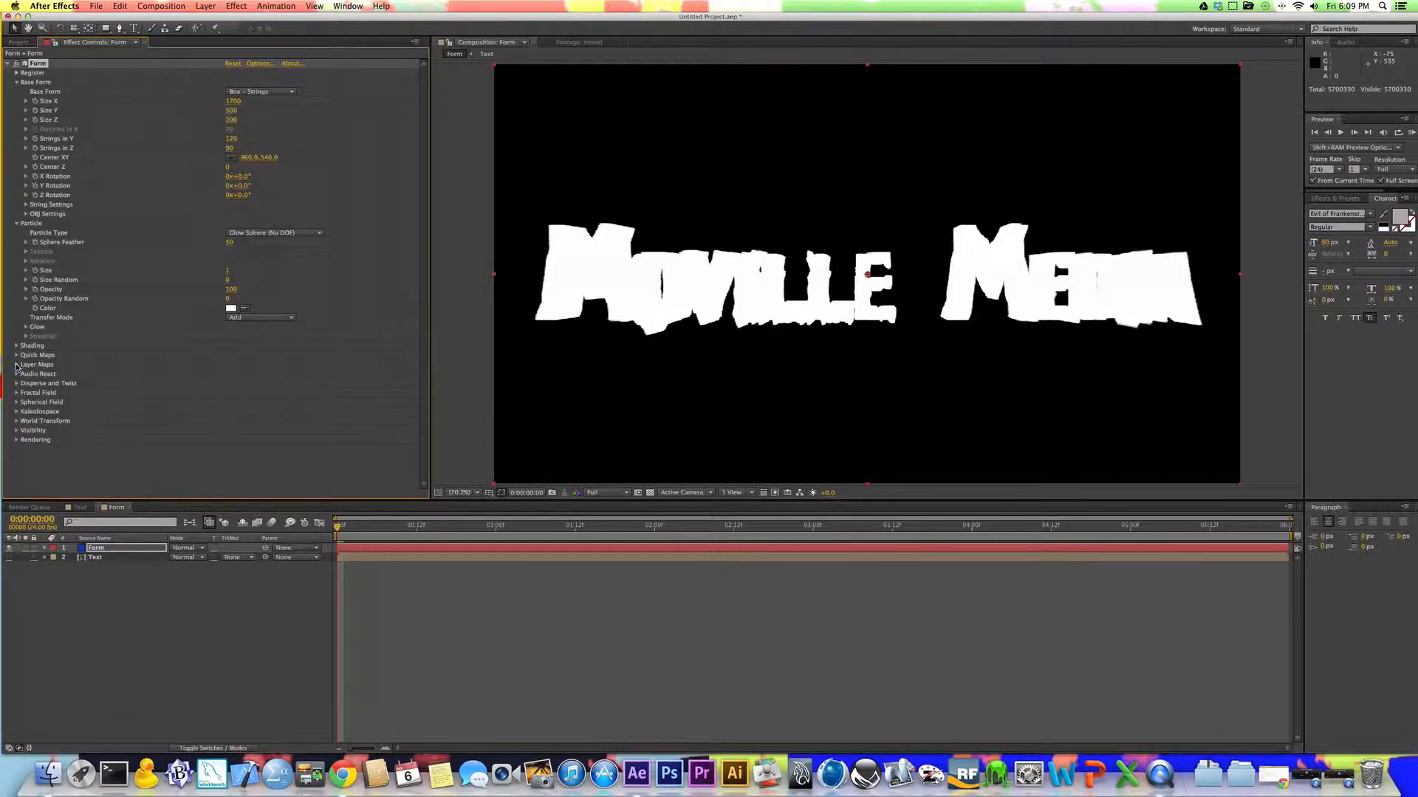
Step: In Quick Maps, apply the white-cyan-blue gradient preset to the Color Map and map opacity and color over Z
click(17, 83)
click(18, 93)
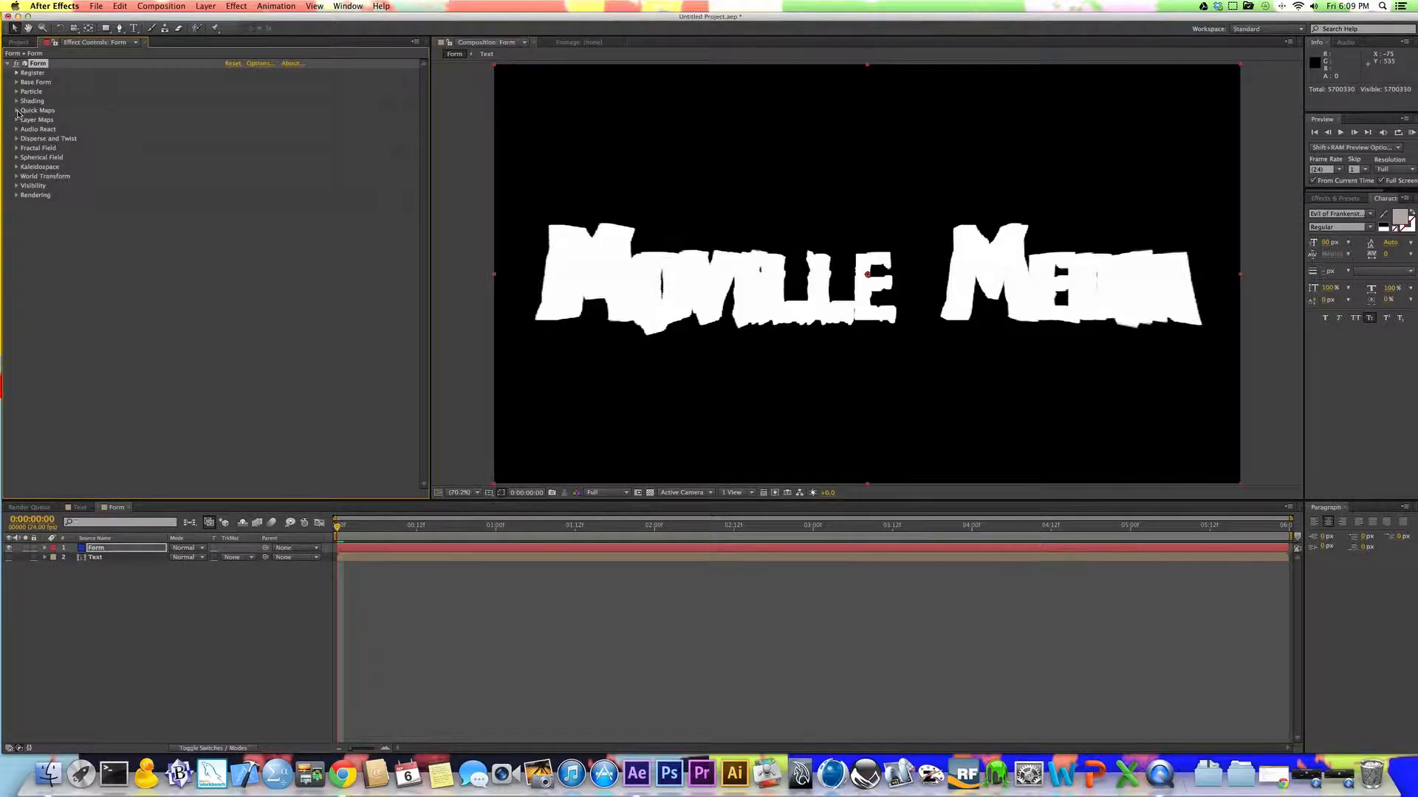
click(17, 112)
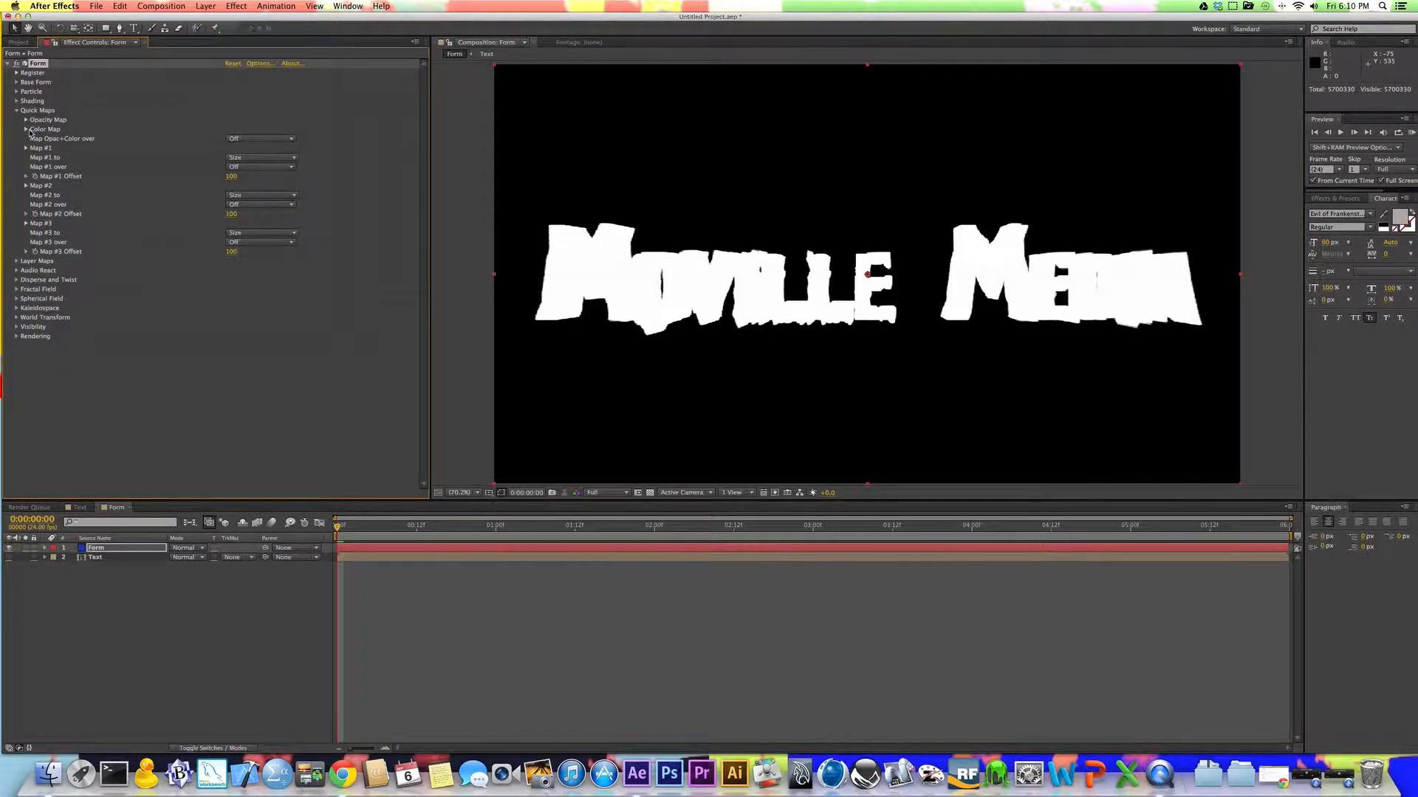
click(27, 130)
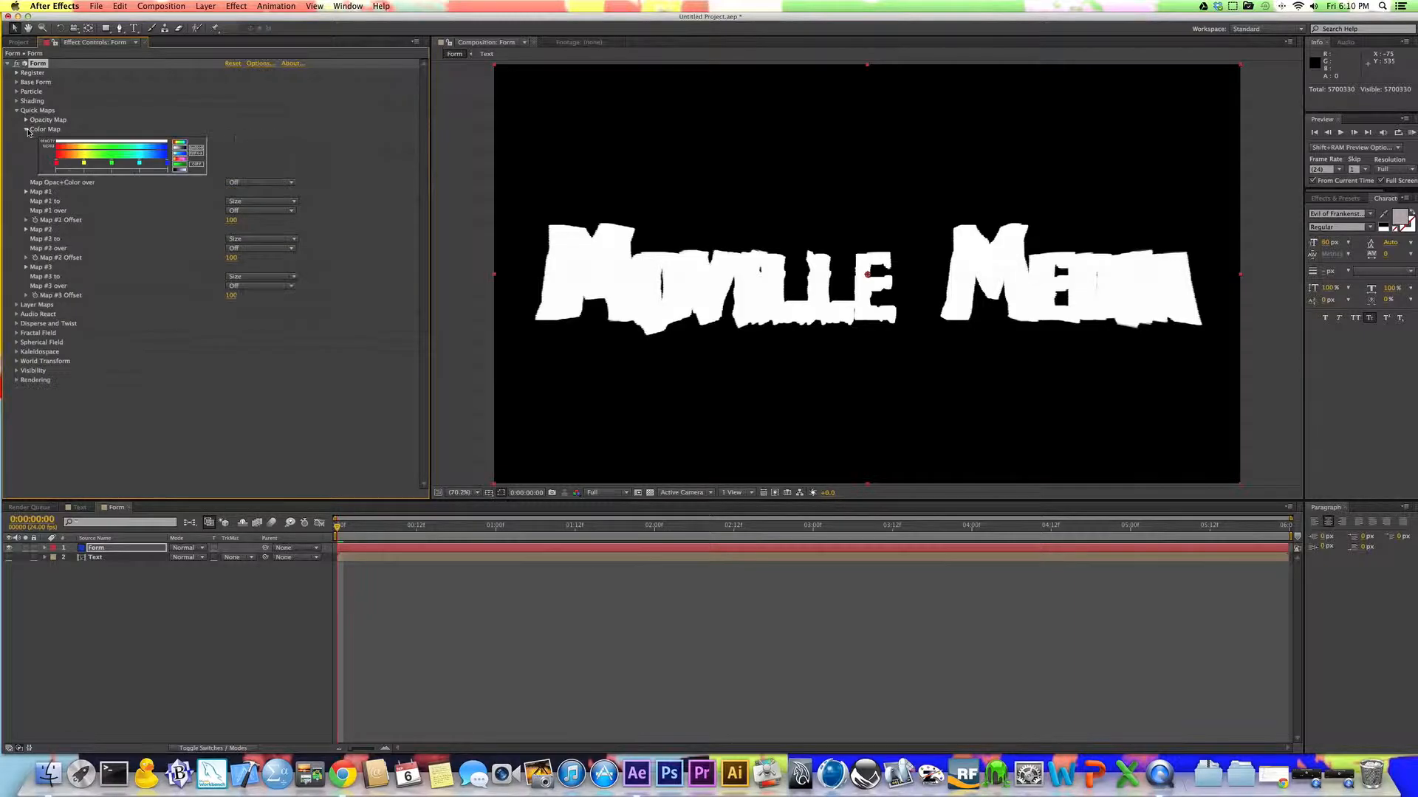
click(180, 157)
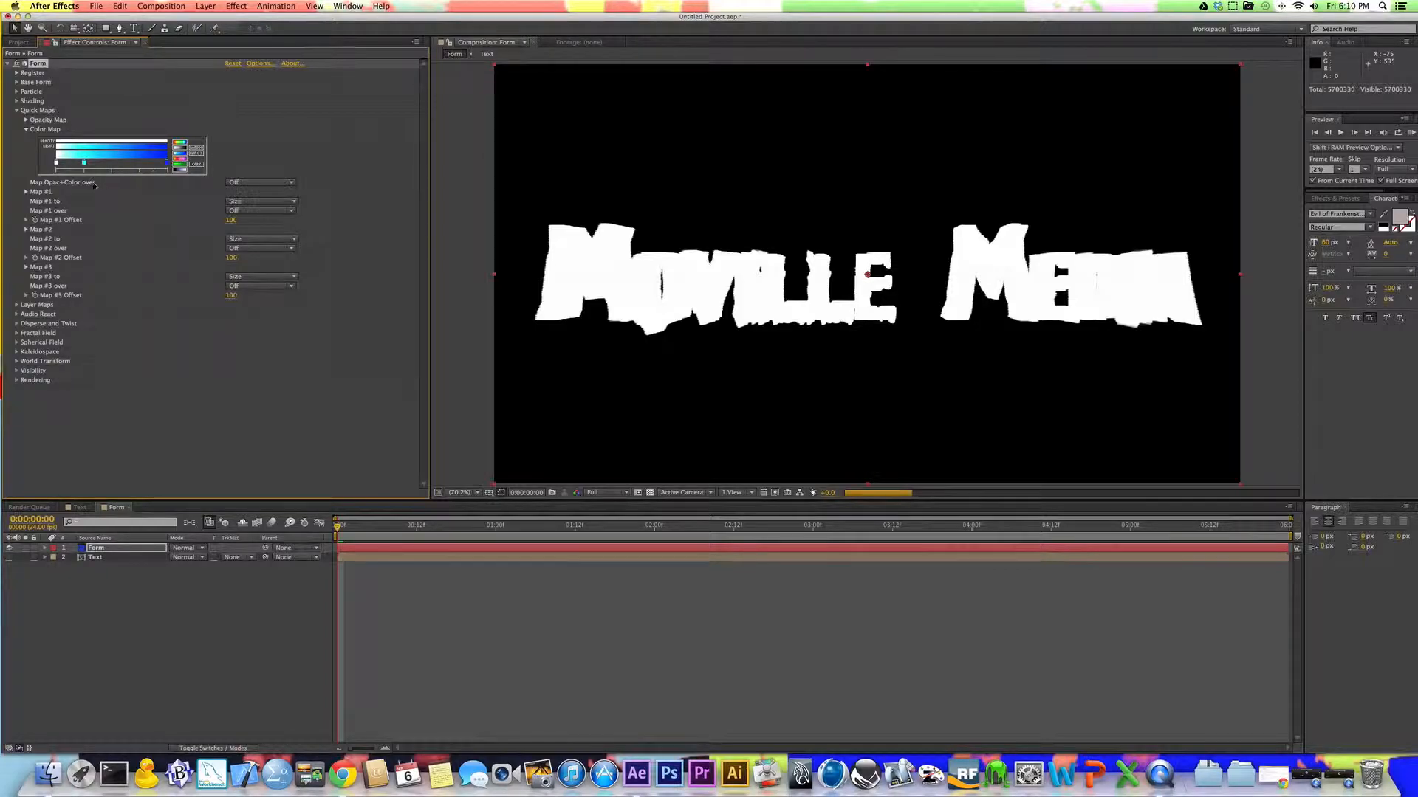
click(238, 183)
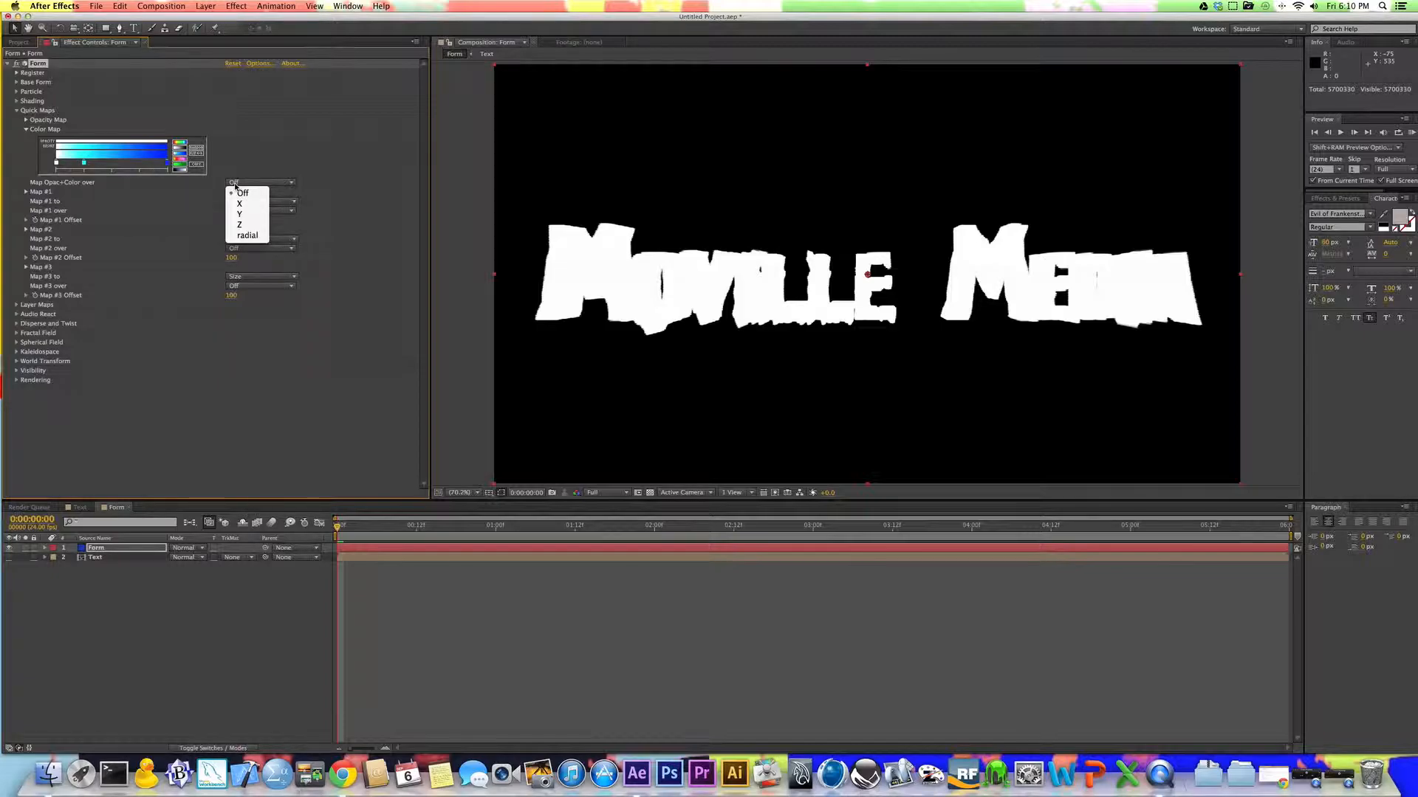
click(245, 224)
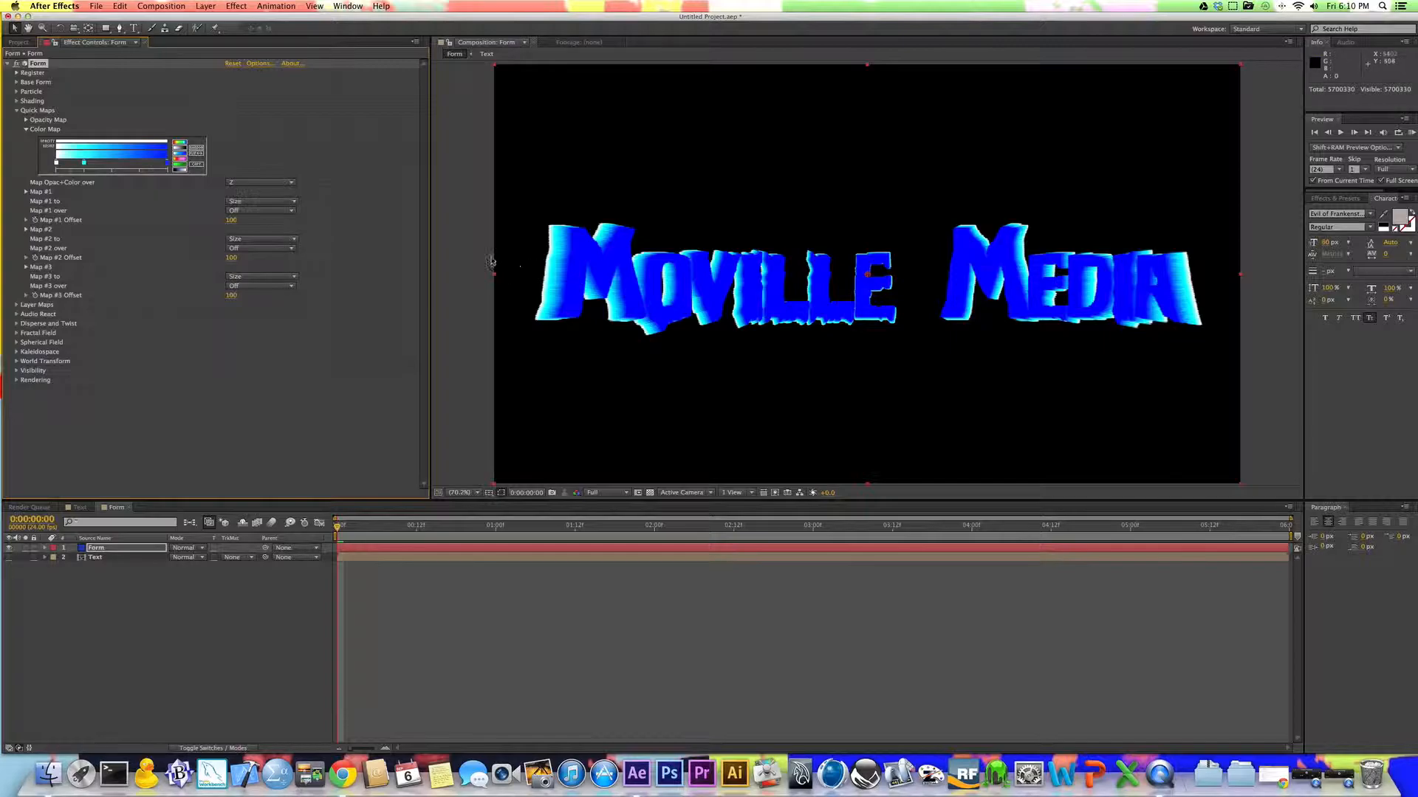
Step: Flip the Color Map gradient to run from blue through cyan to white, with the blue end stop set to 0000FF
click(198, 156)
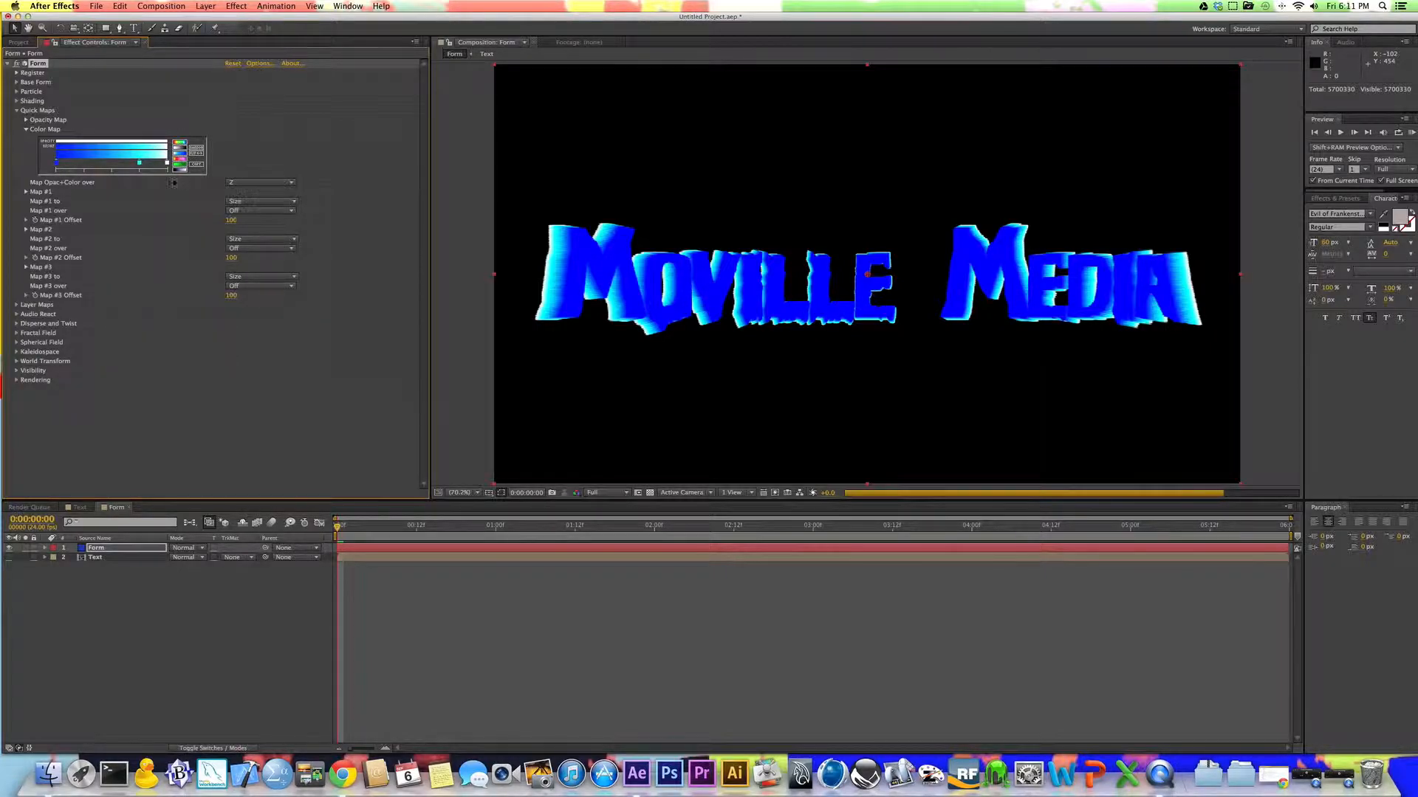
click(57, 166)
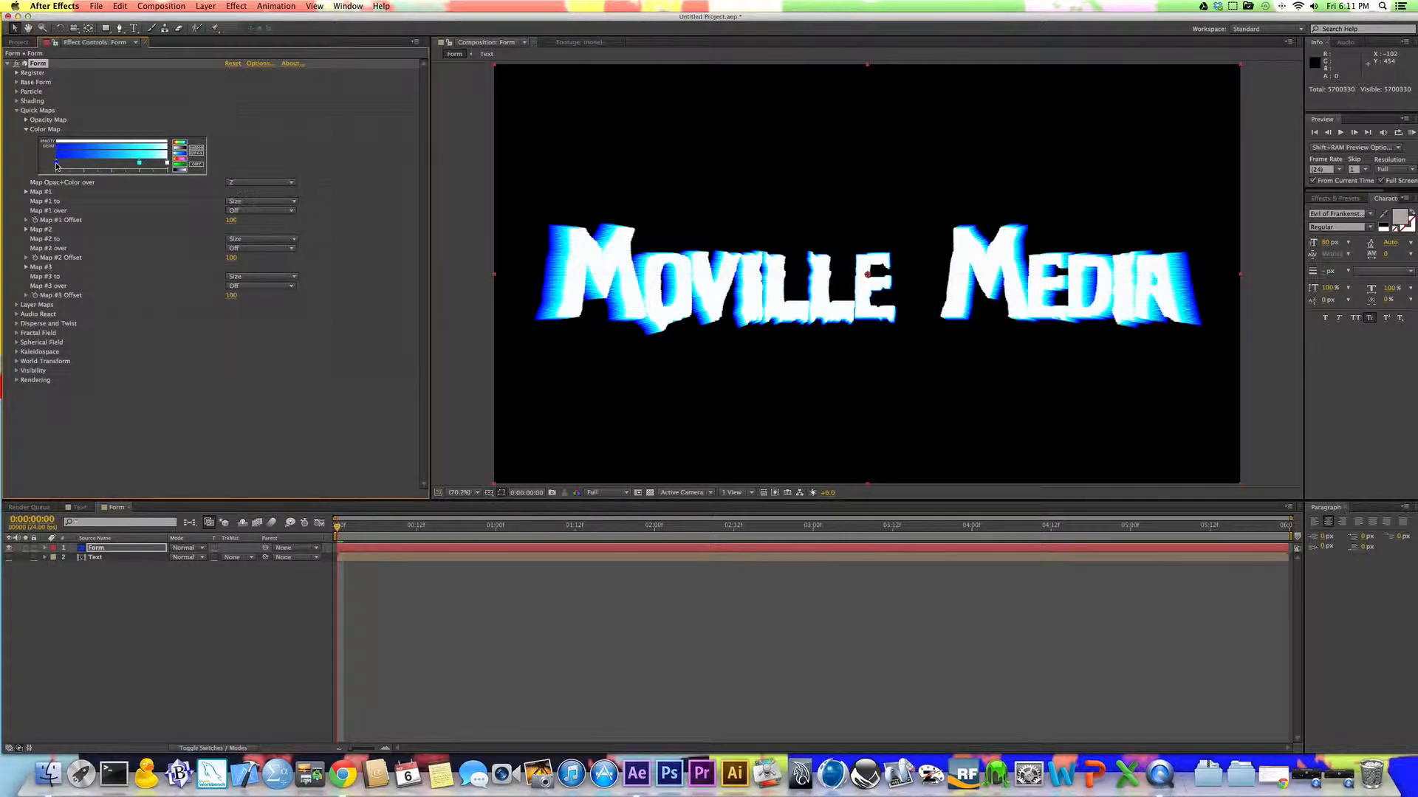
double_click(56, 166)
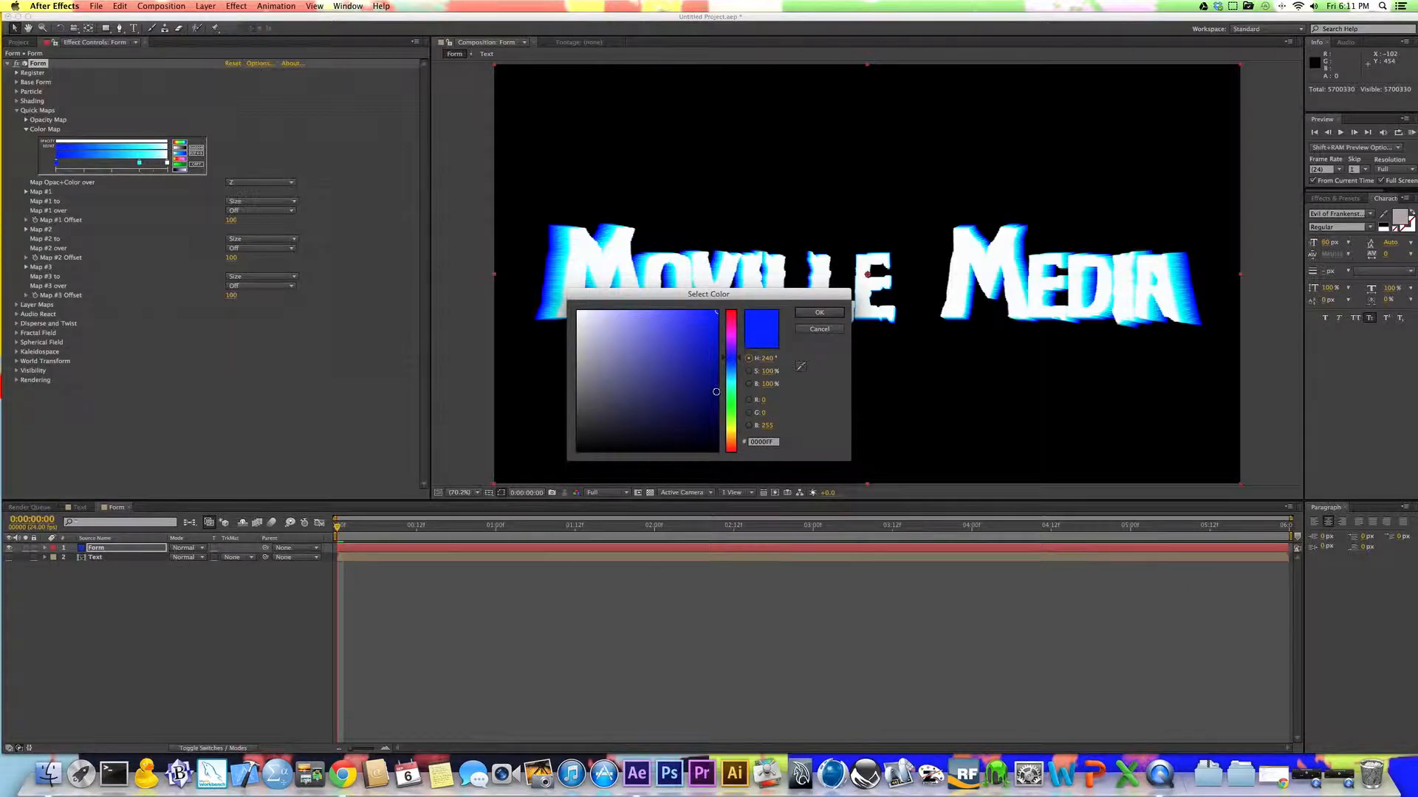
click(805, 314)
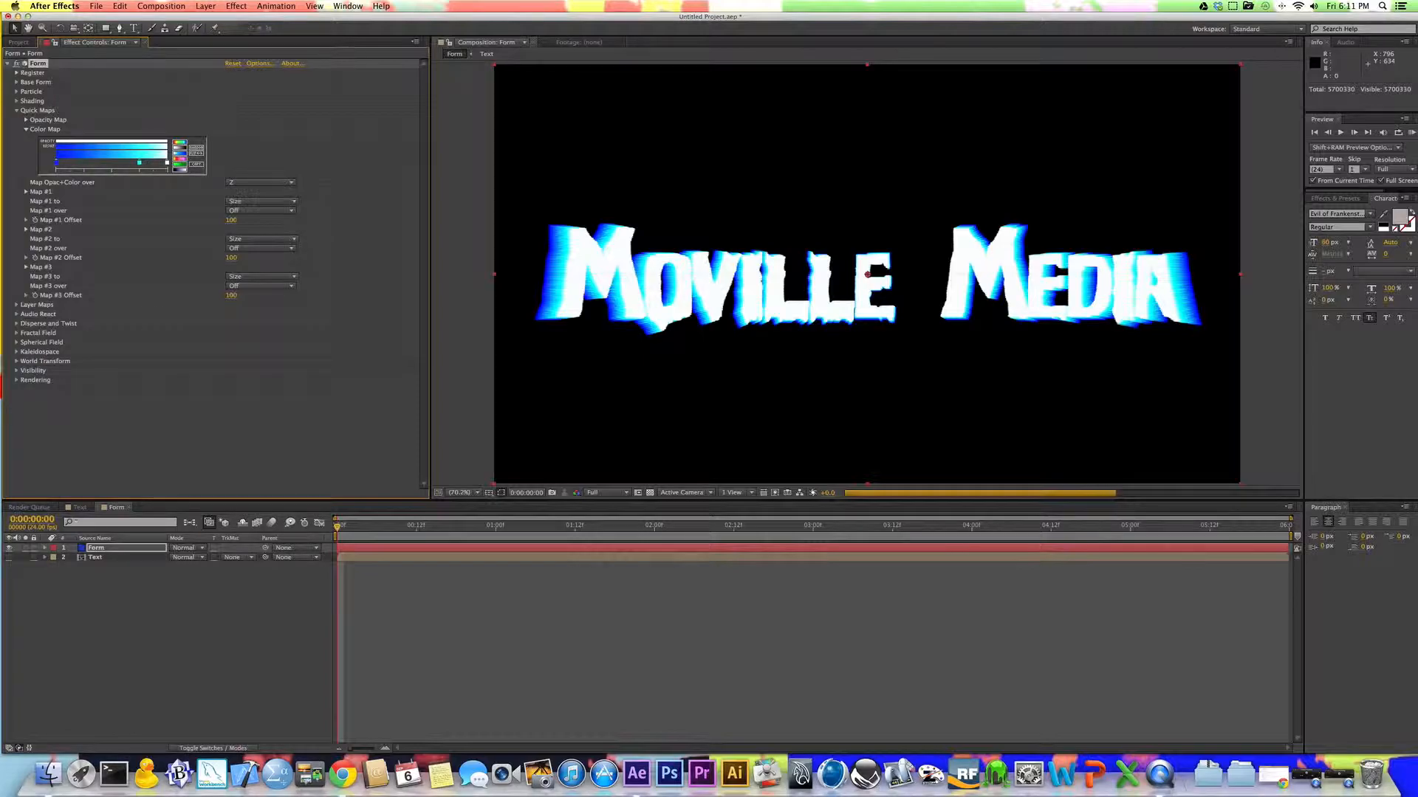
Step: Add a new two-node camera layer with the 35mm preset to the Form composition
click(206, 6)
click(206, 6)
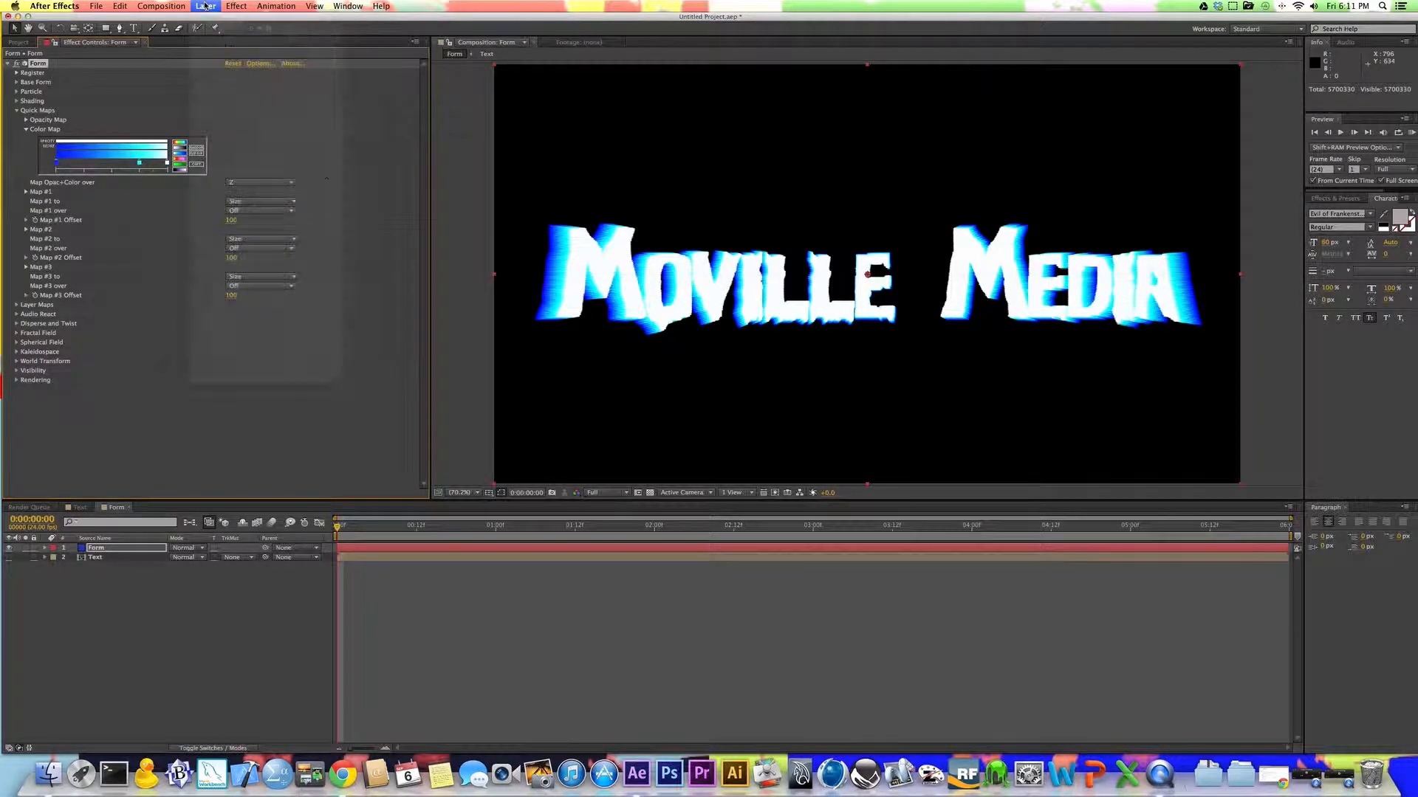
click(142, 11)
mouse_move(206, 6)
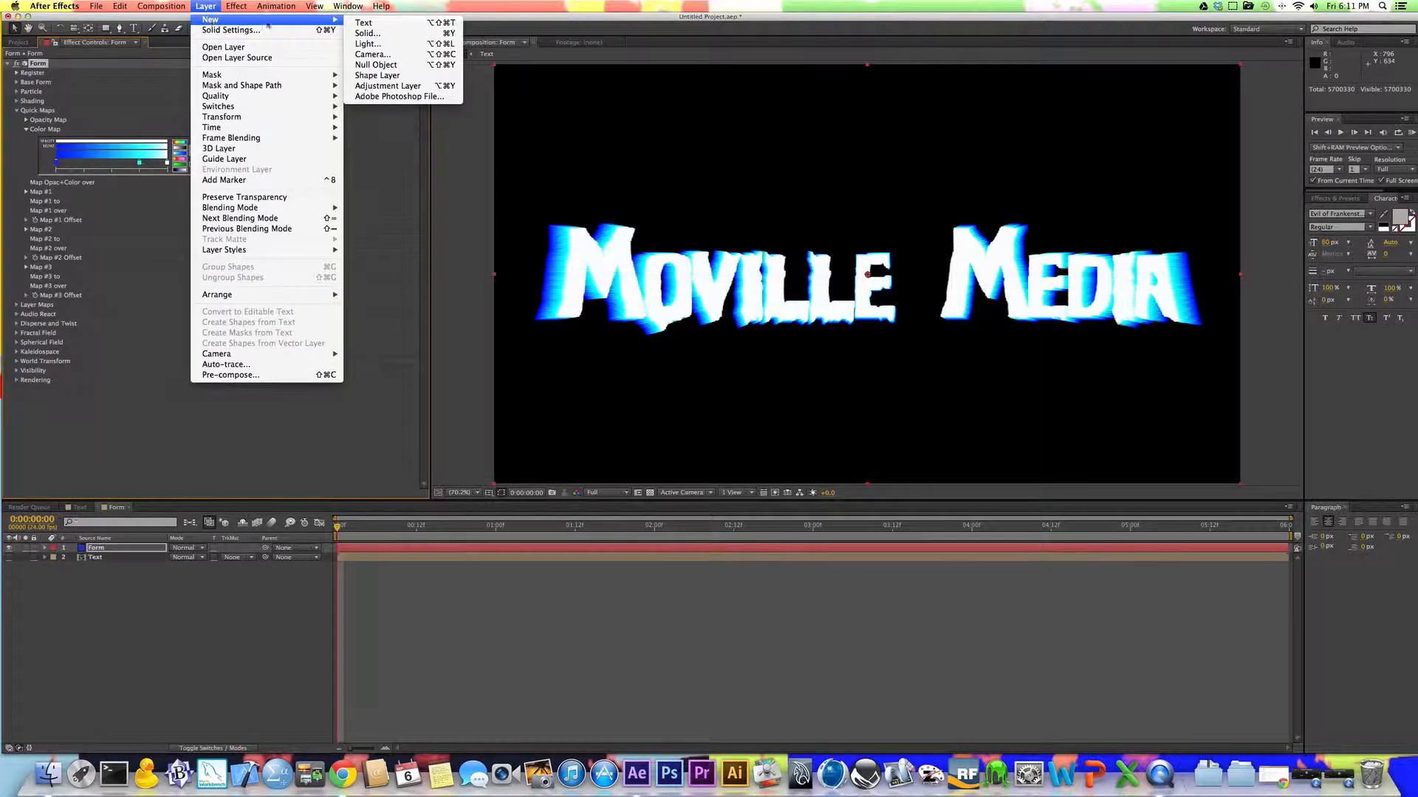
click(372, 55)
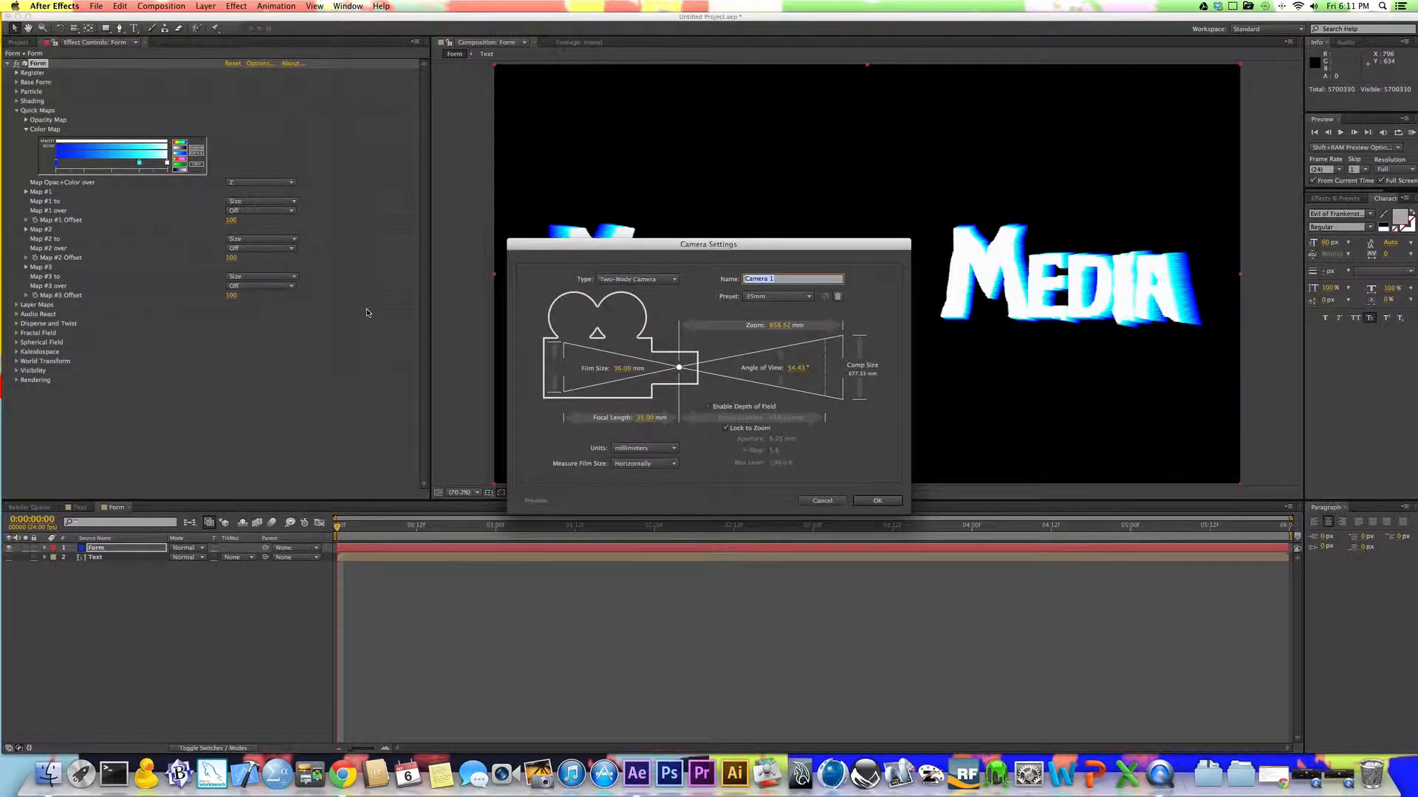
click(869, 506)
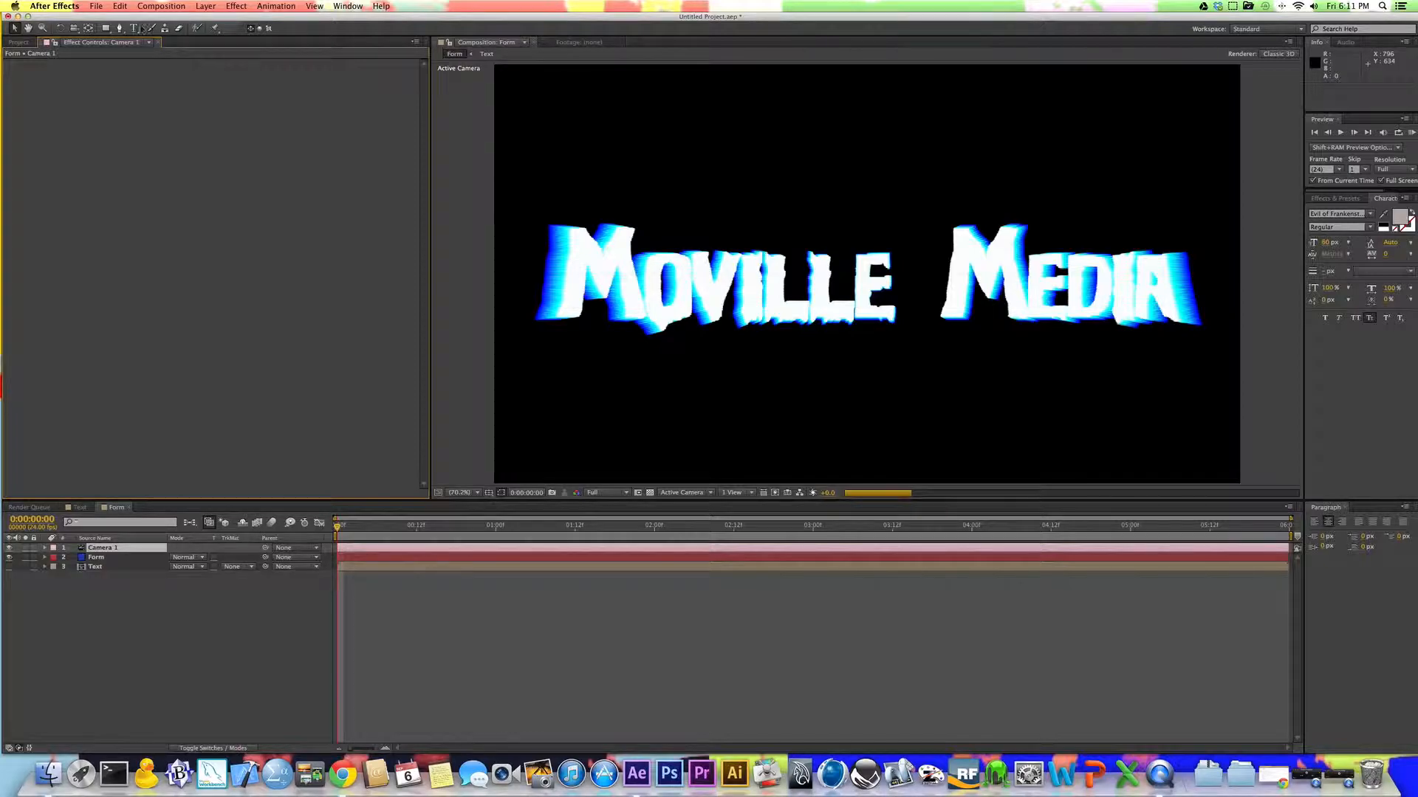
Step: Bring up the choice of camera tools for moving the new camera
click(74, 30)
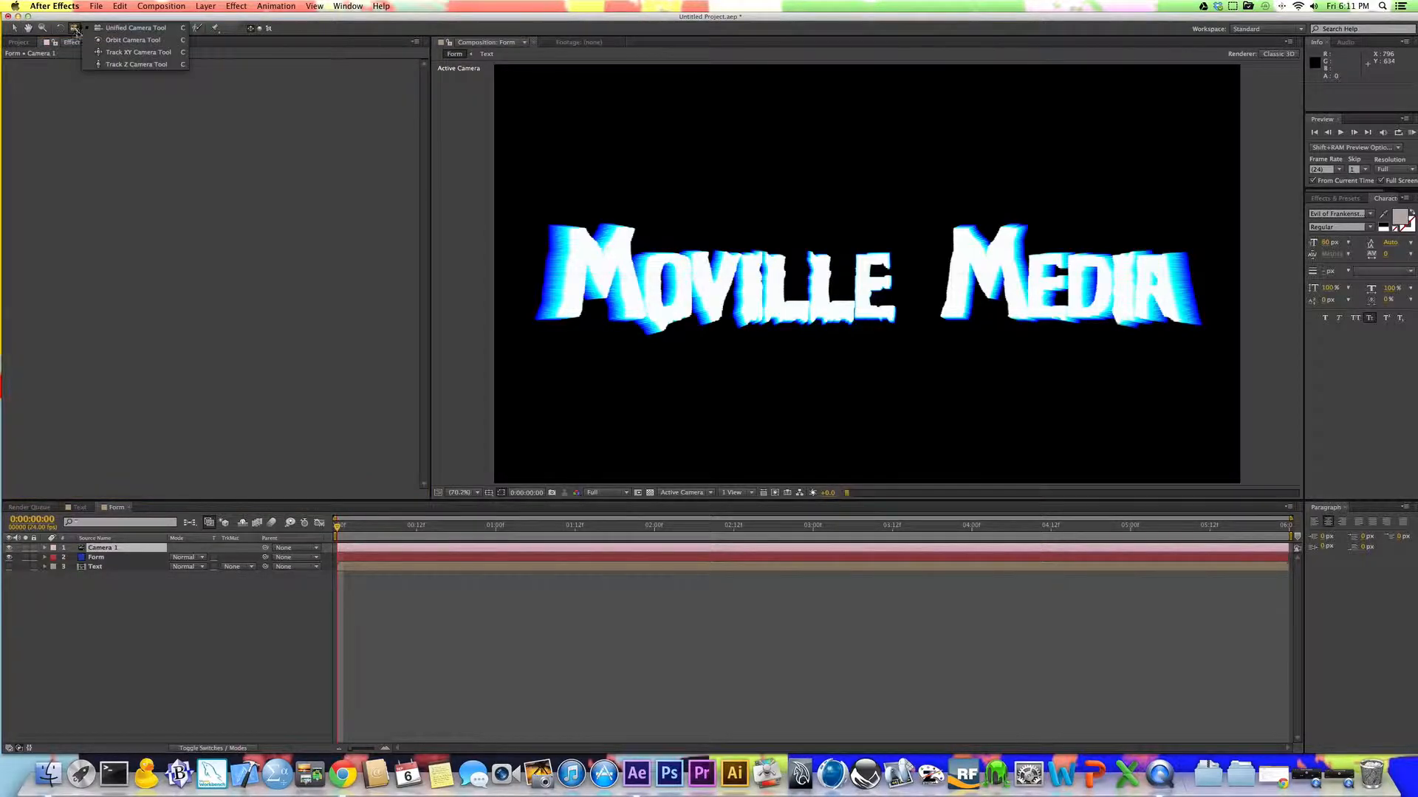
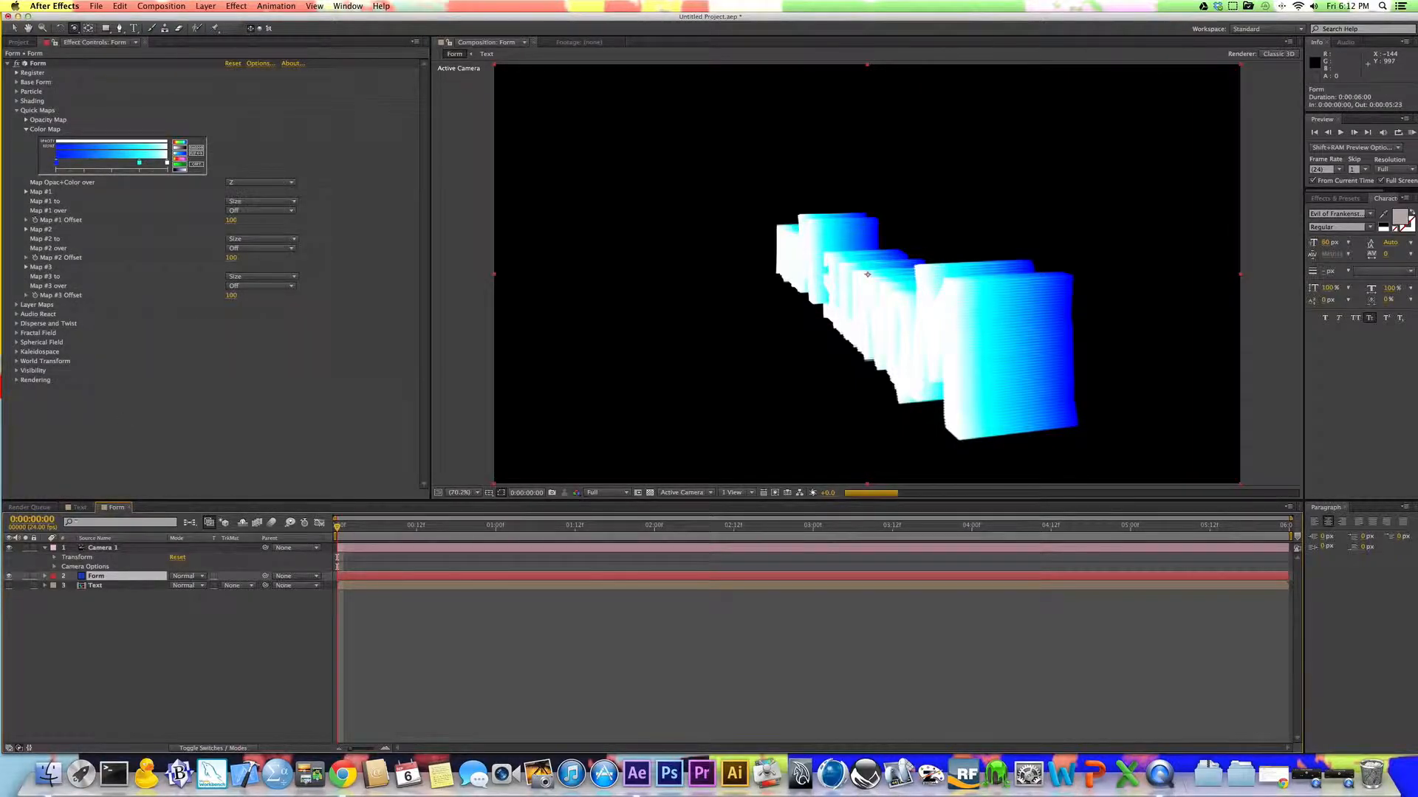
Step: Add a new full-size 1920 x 1080 deep blue solid layer to the Form composition
click(206, 6)
mouse_move(260, 20)
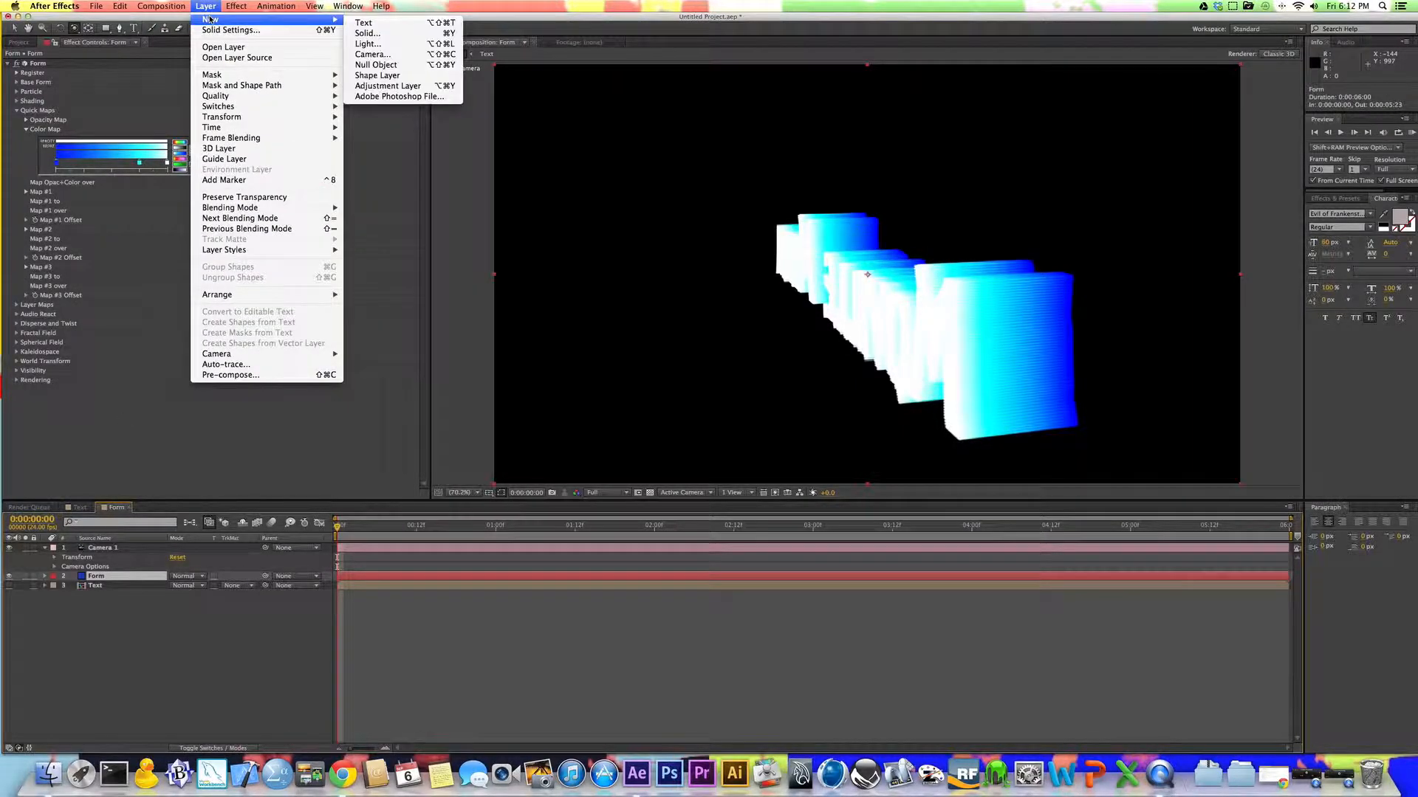
click(369, 33)
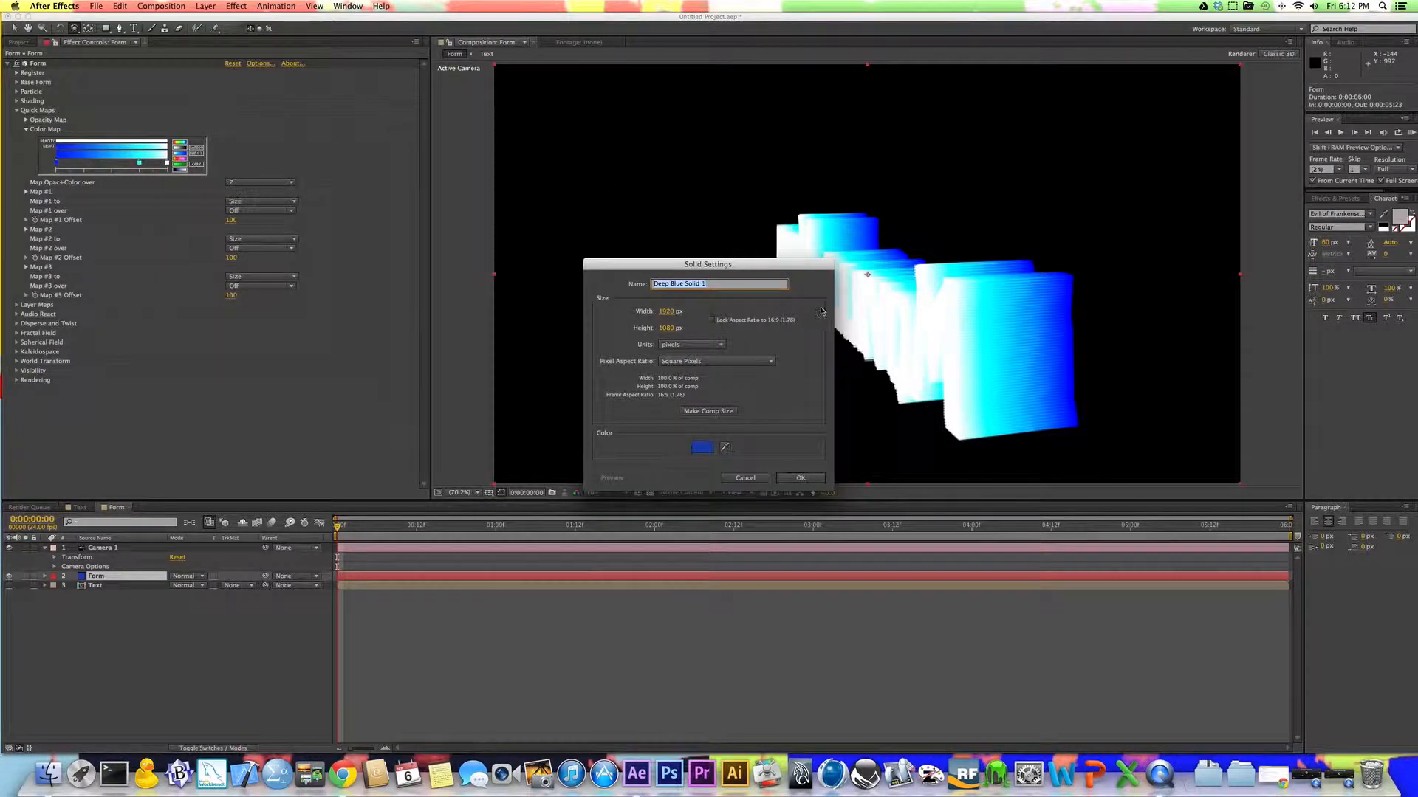
key(Return)
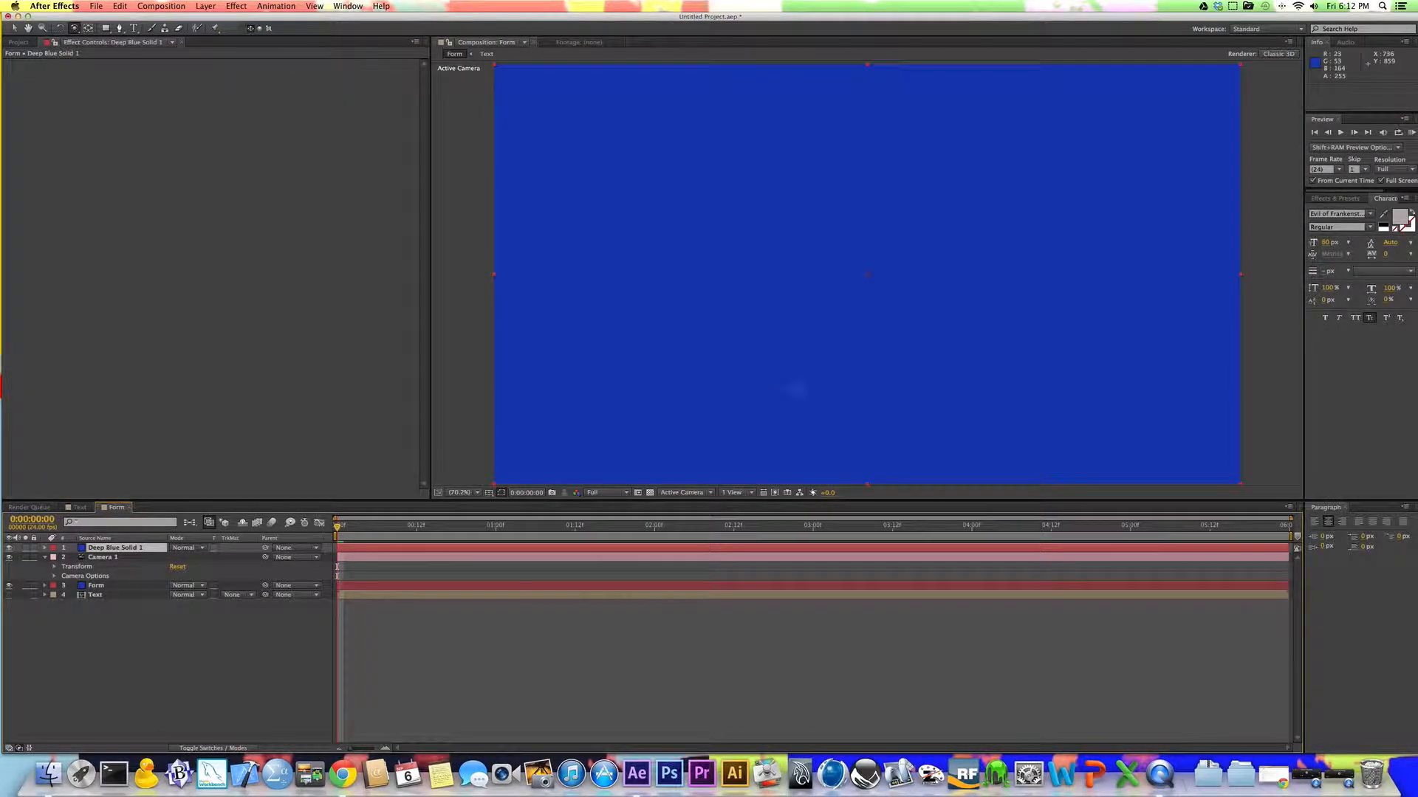
Step: Apply the Red Giant Text Anarchy Gradient effect to the deep blue solid and move that layer directly below the Form layer
click(1341, 200)
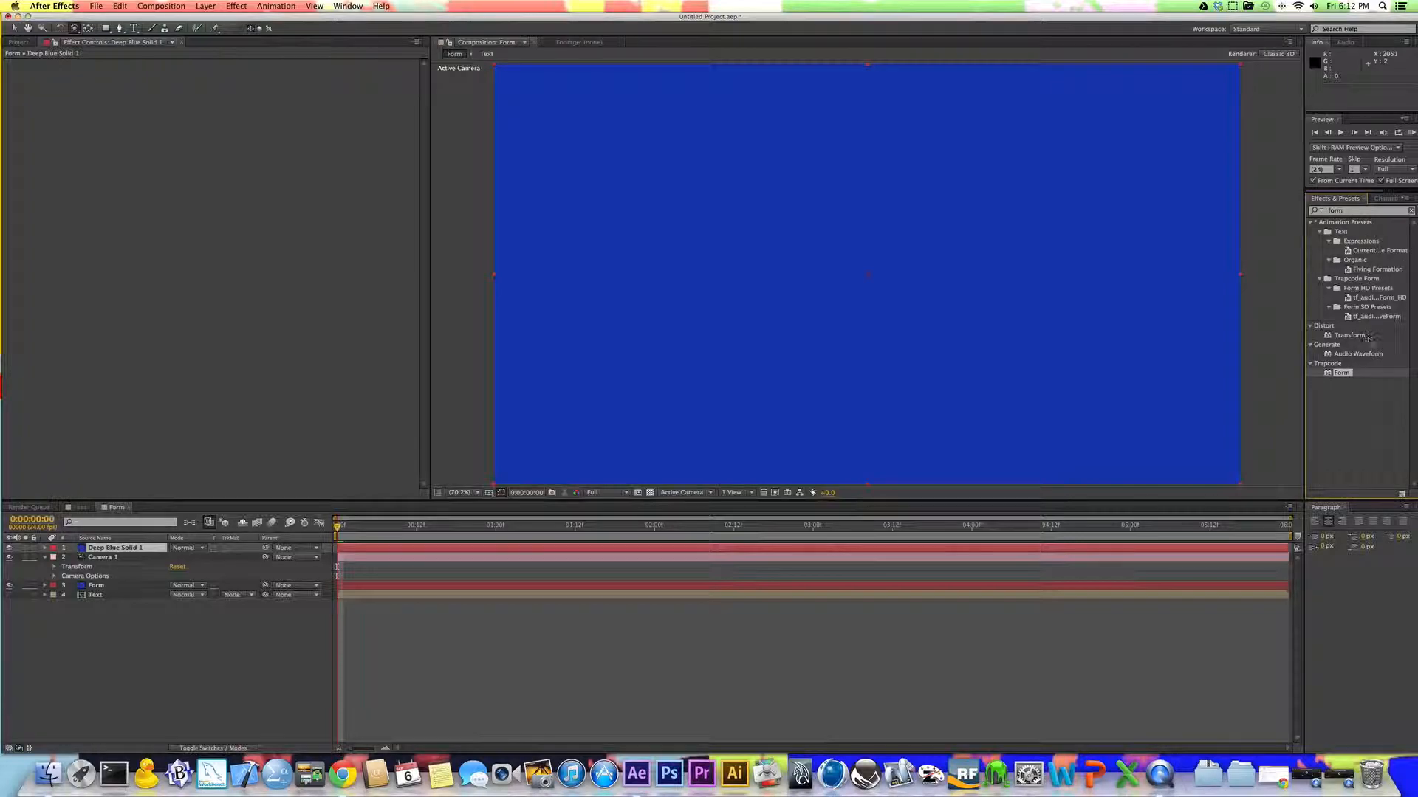
click(1344, 211)
double_click(1344, 211)
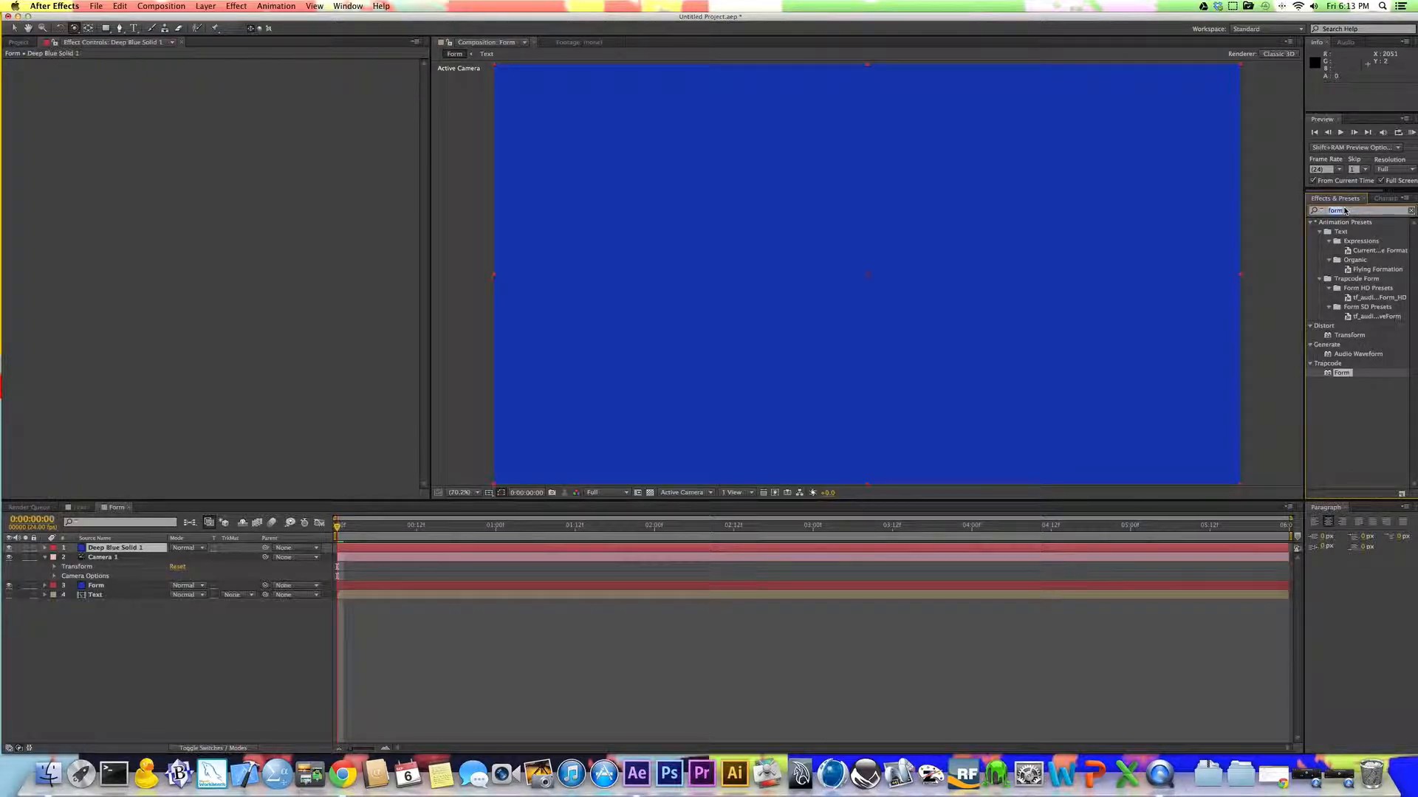
text(gradient)
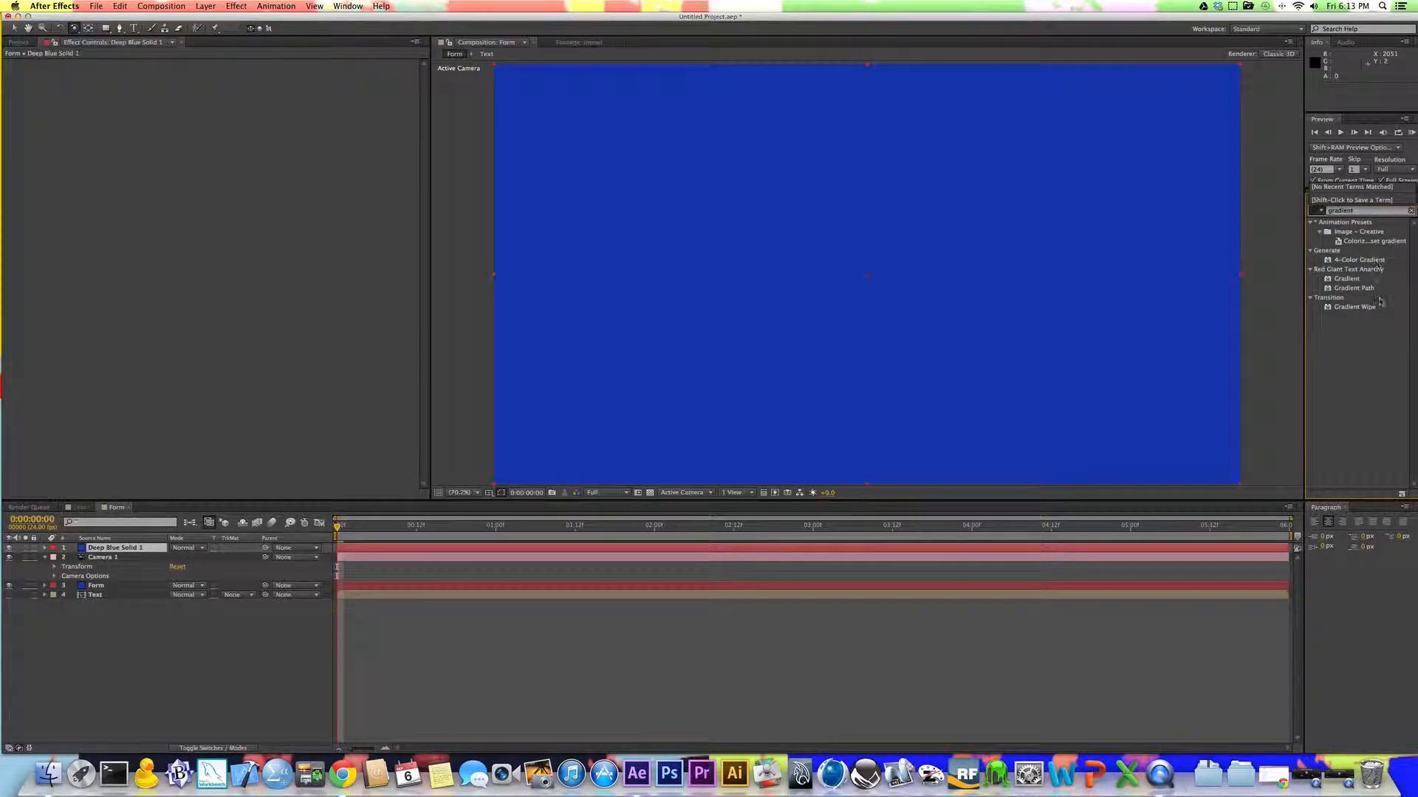
drag(1346, 279, 768, 372)
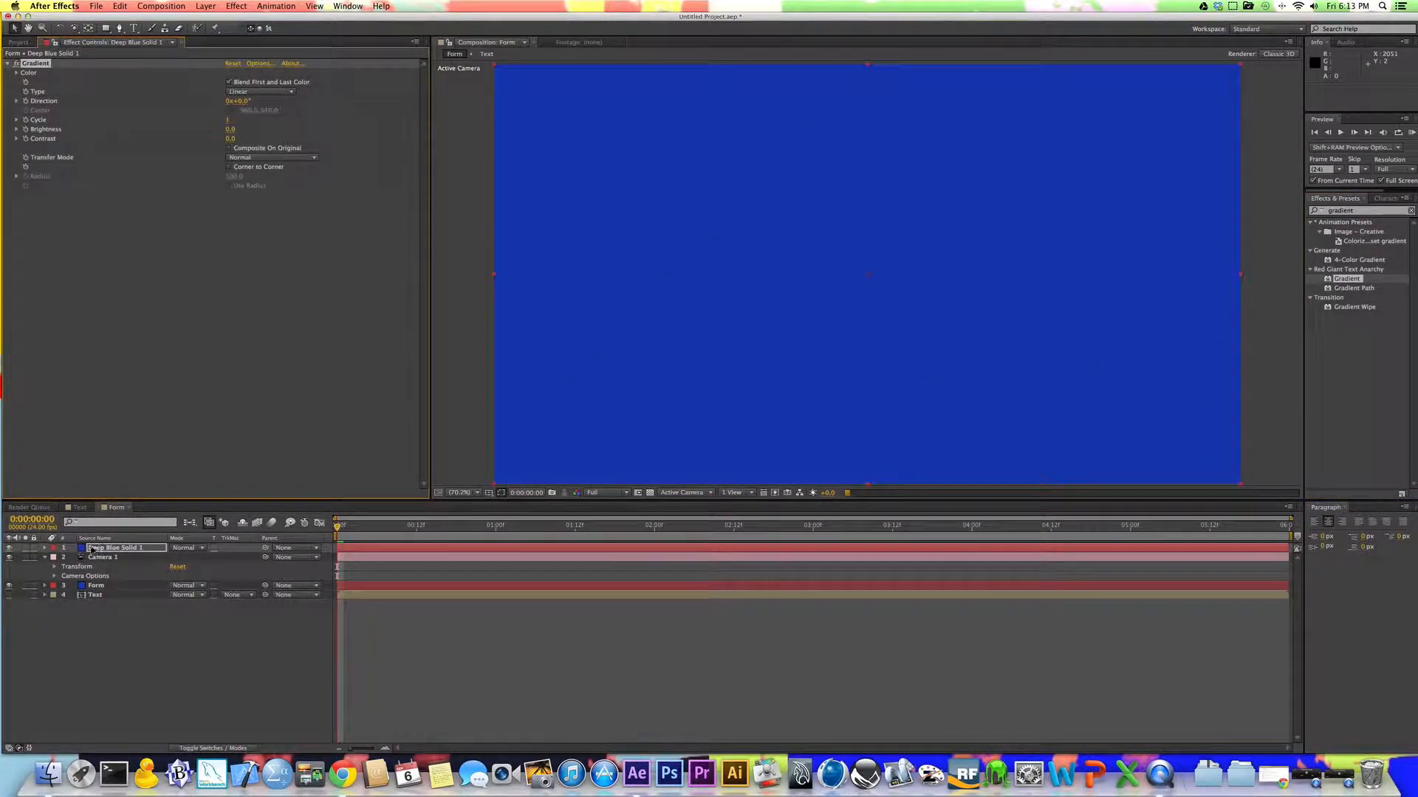
drag(93, 549, 96, 589)
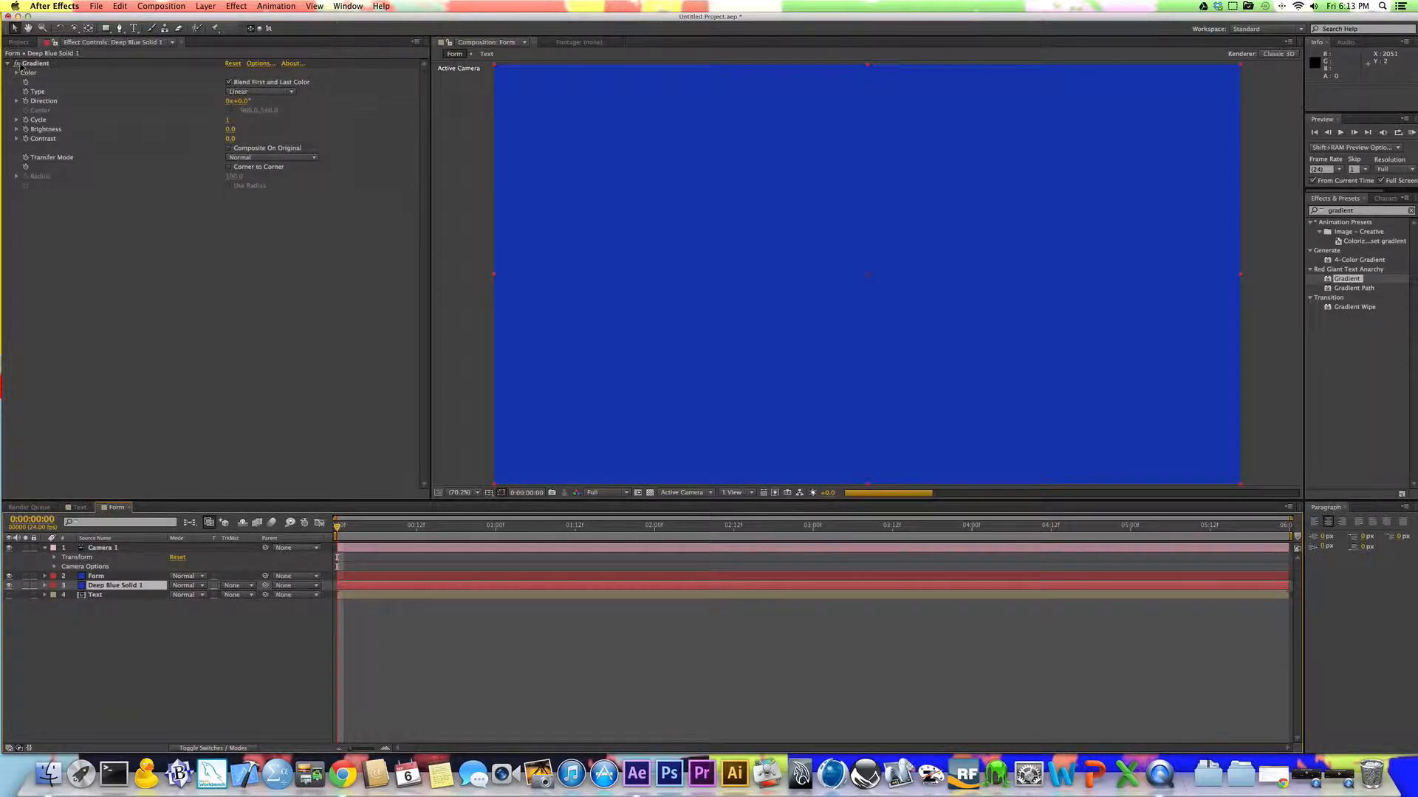
Step: Set the solid's Gradient type to Circular and enable Use Radius
click(271, 94)
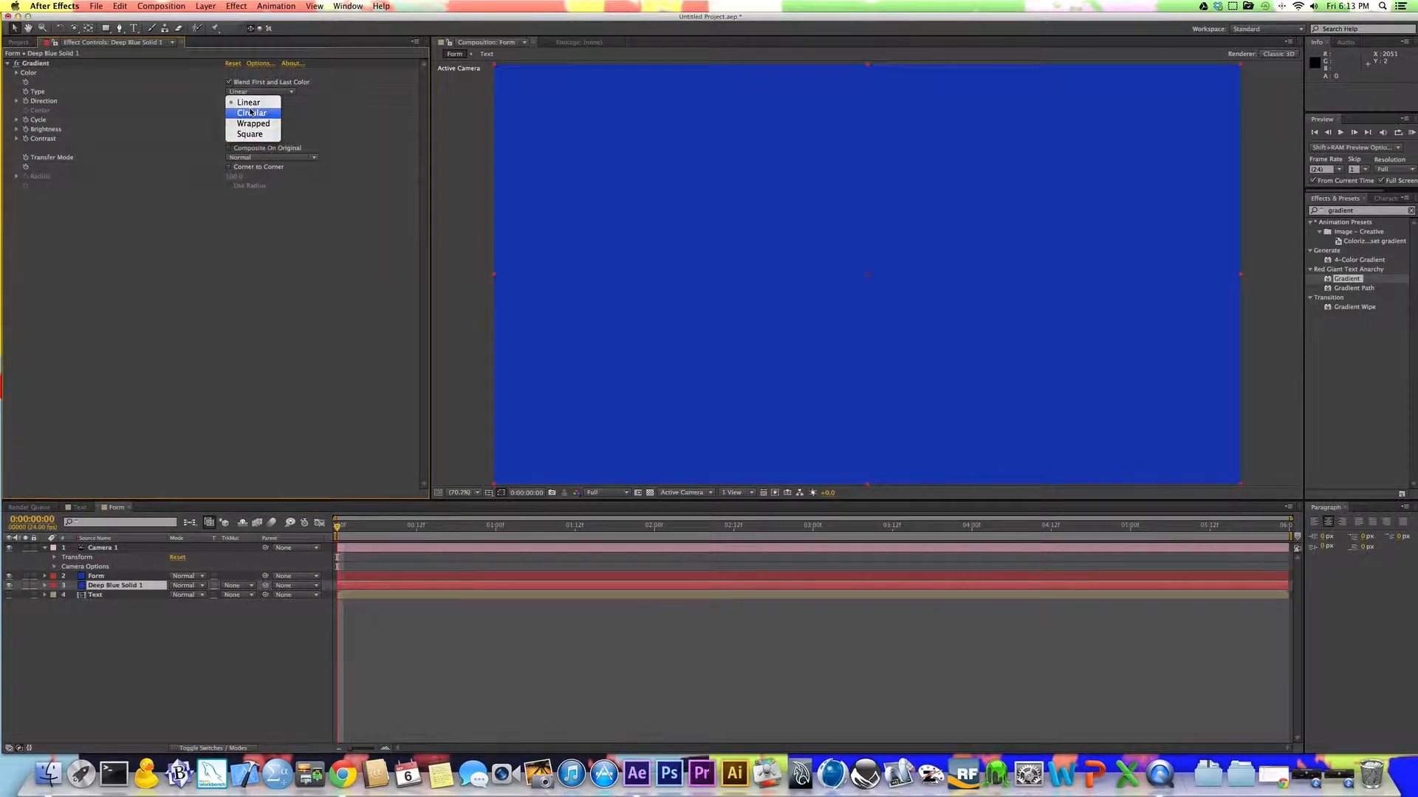
click(251, 113)
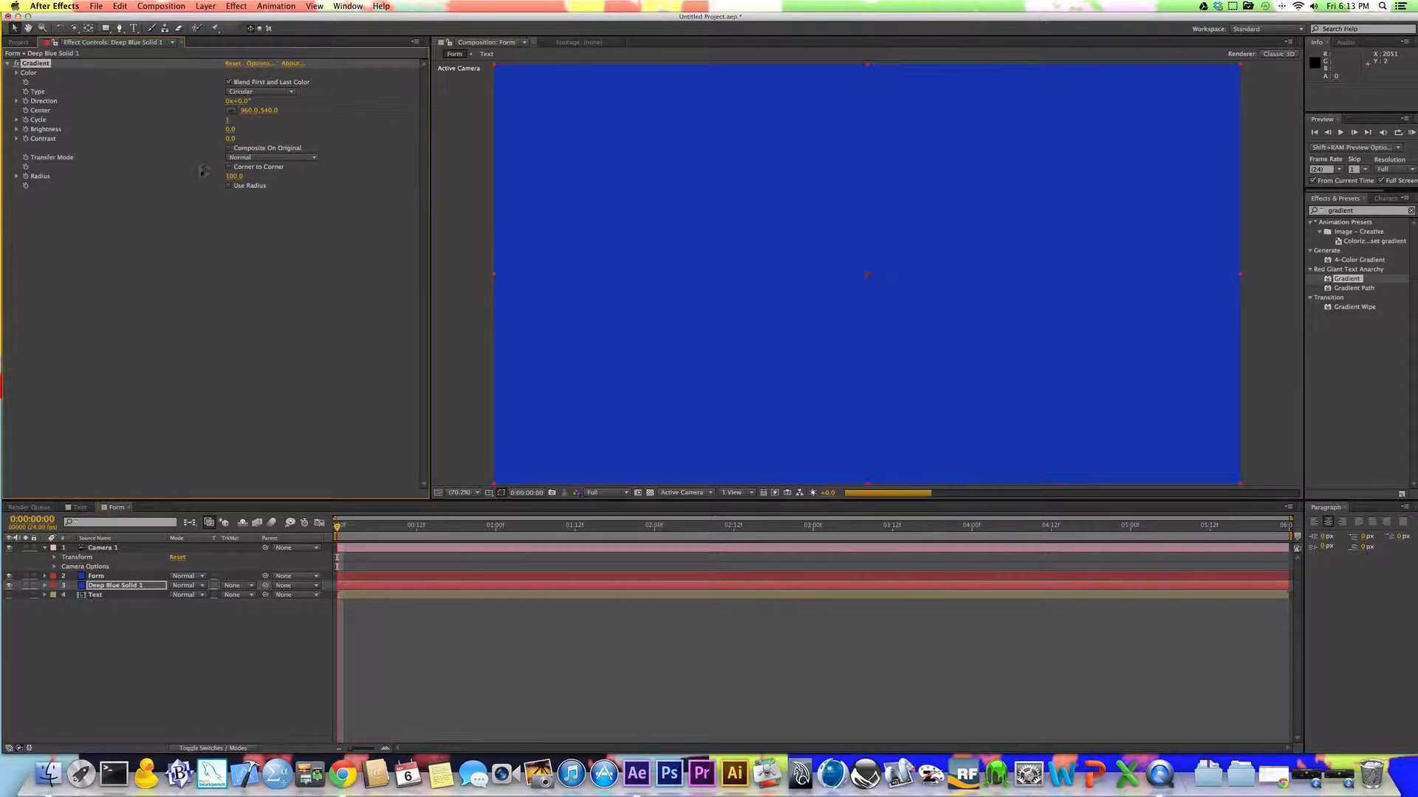
click(229, 186)
Step: Set the gradient's Color1 to blue and Color2 to light blue 0093FF
click(16, 73)
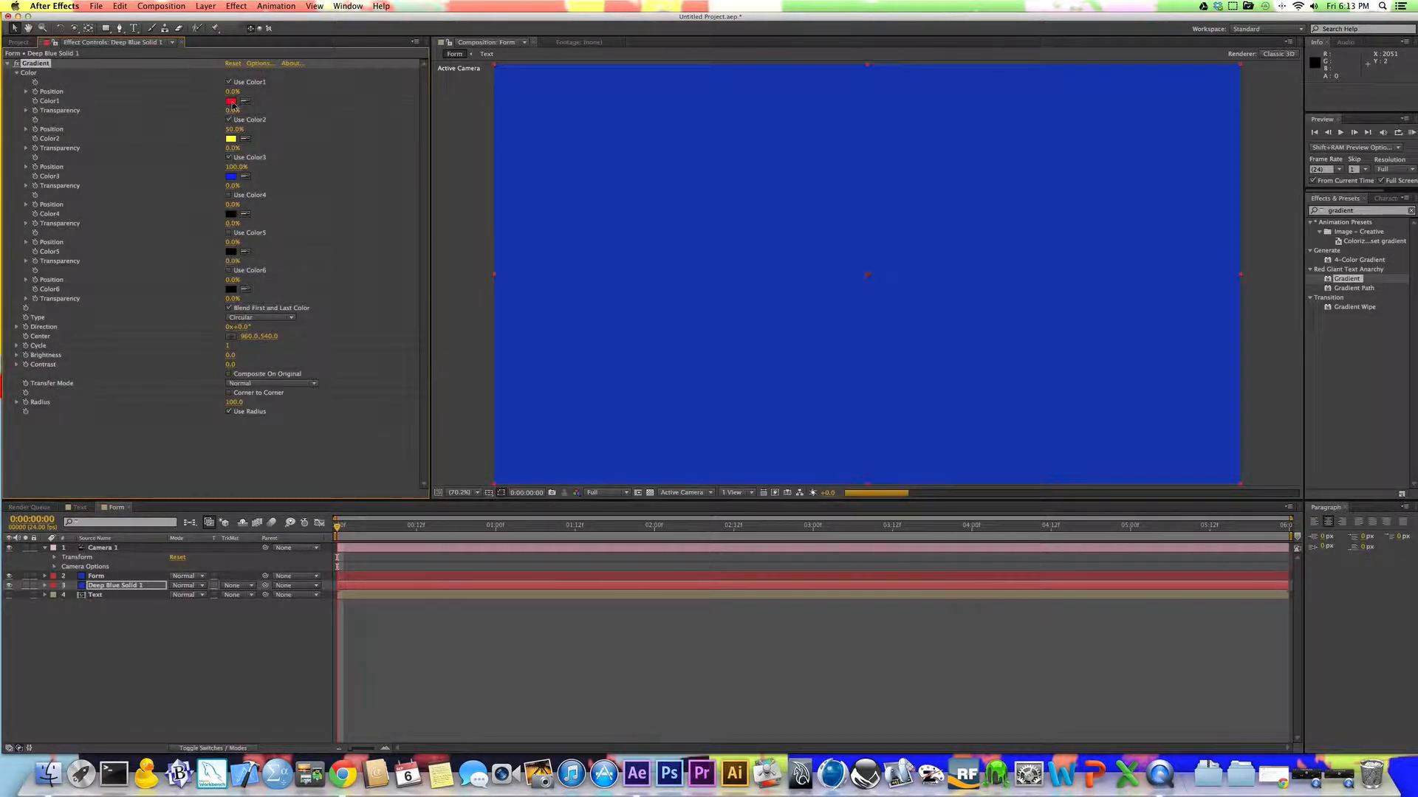
click(231, 103)
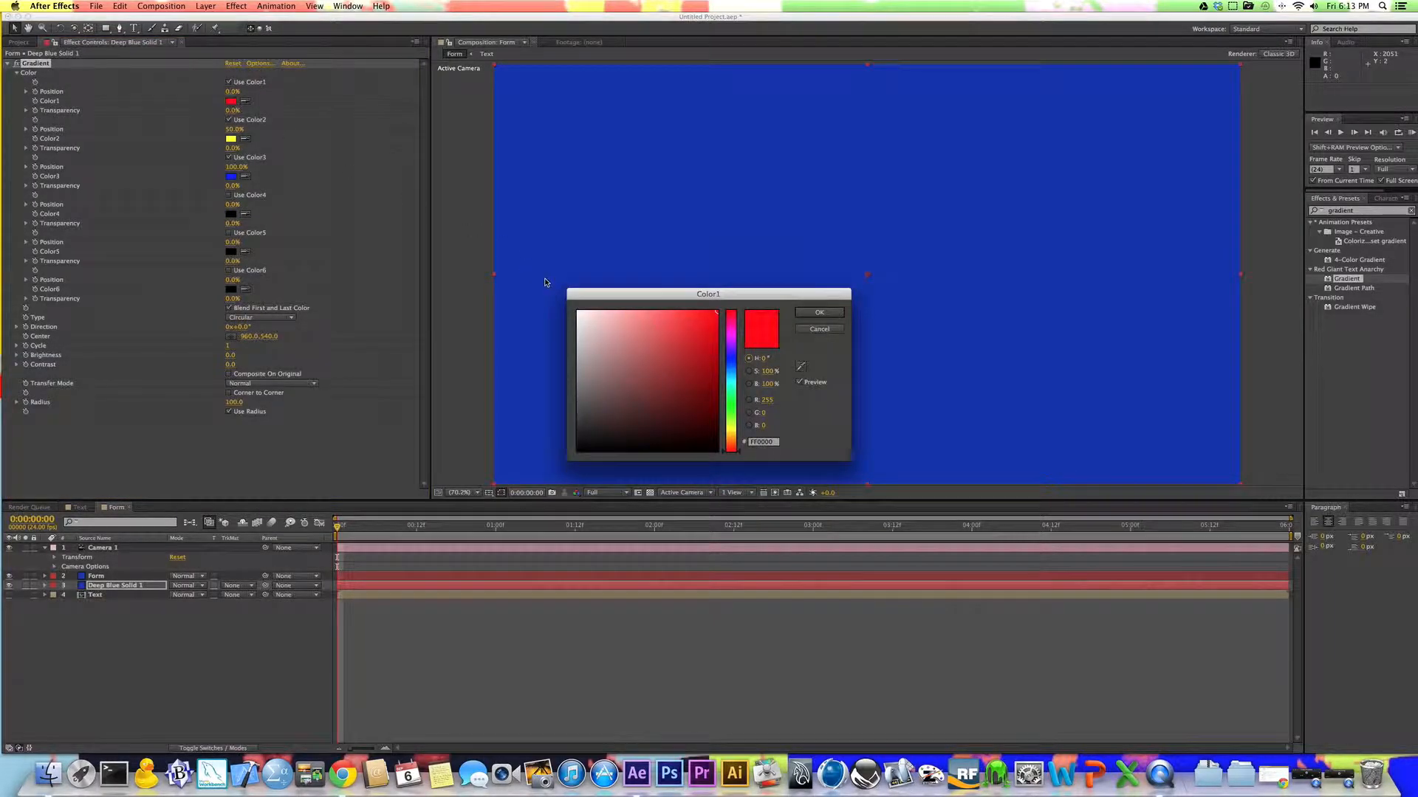
click(729, 362)
click(818, 313)
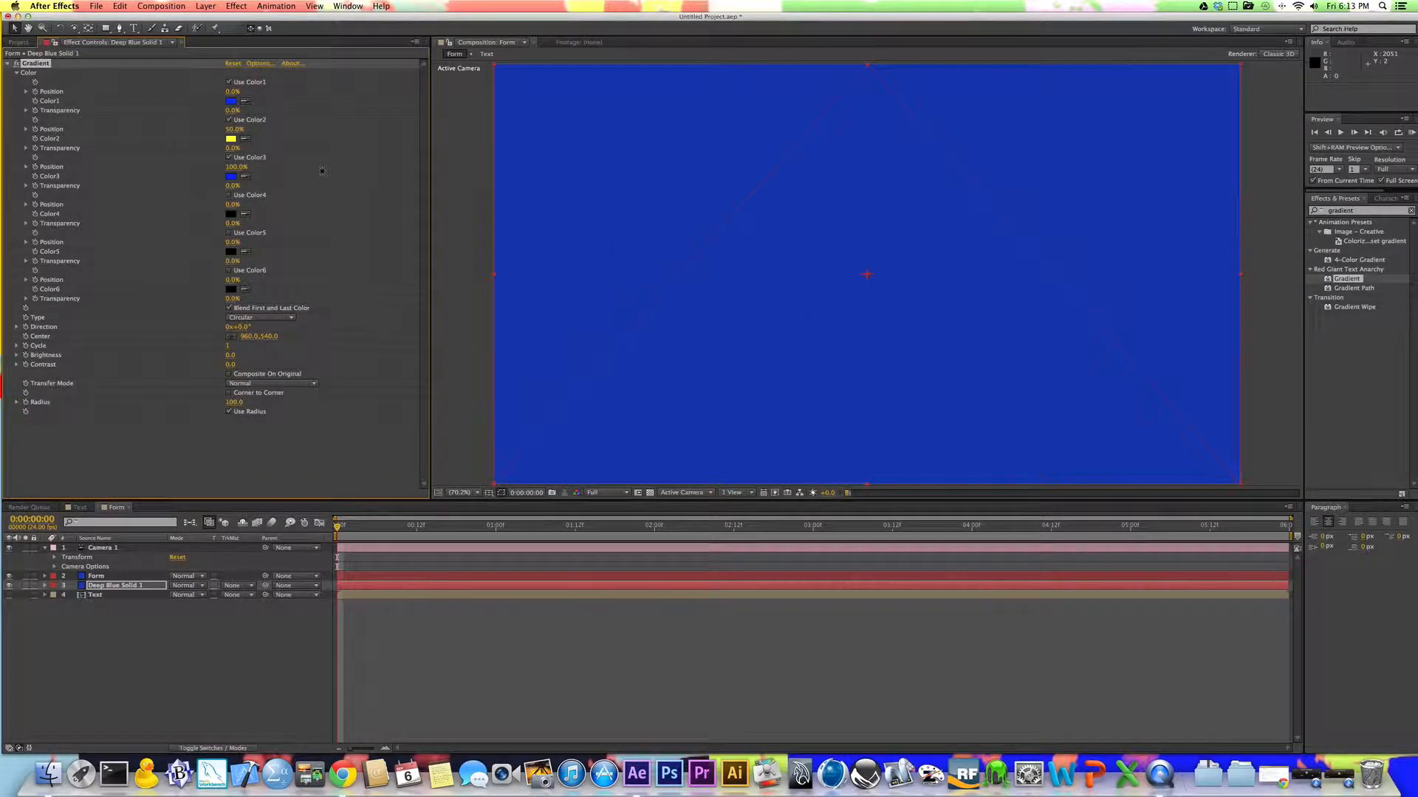
click(233, 140)
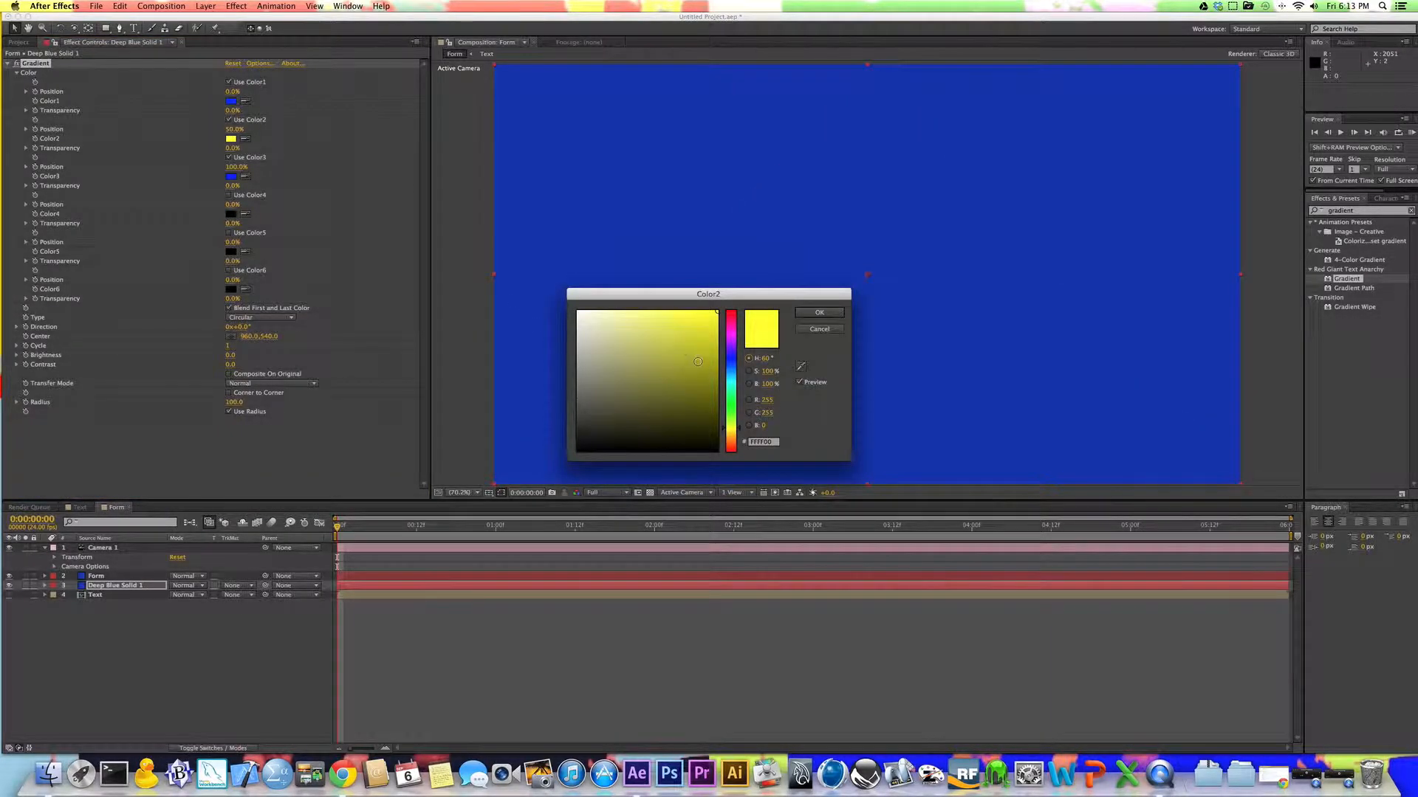
click(732, 374)
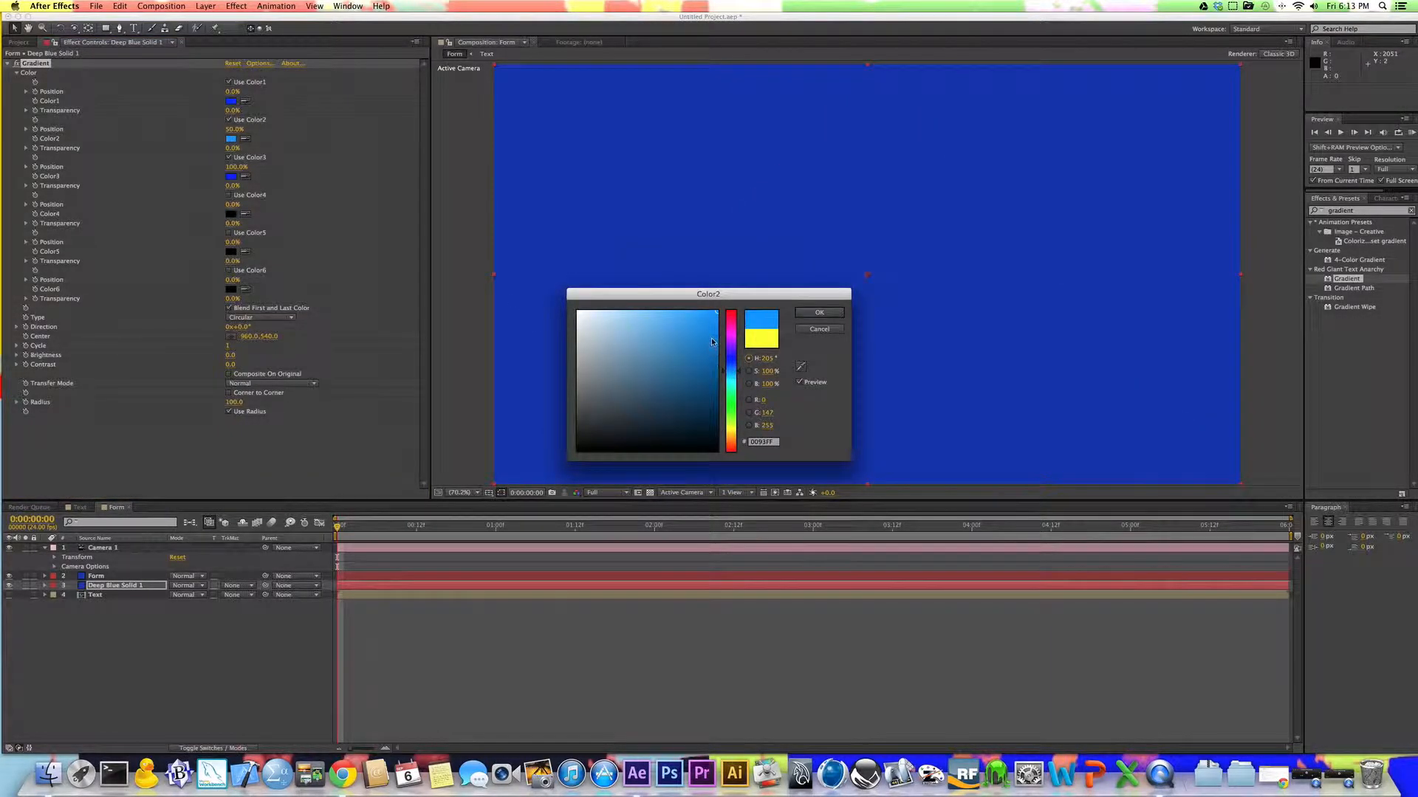
click(817, 313)
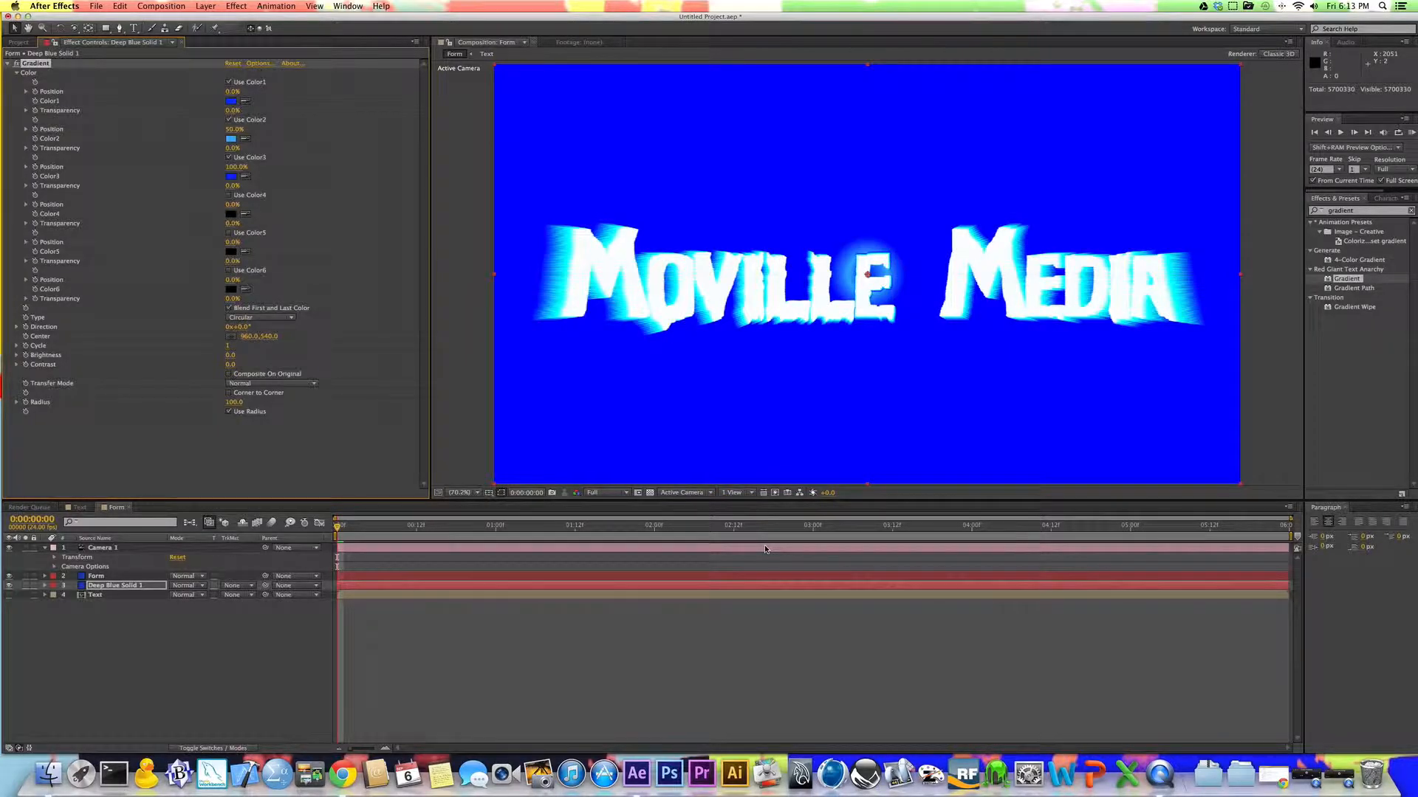
Step: Enlarge the gradient's radius so its light blue ring surrounds the title
click(230, 410)
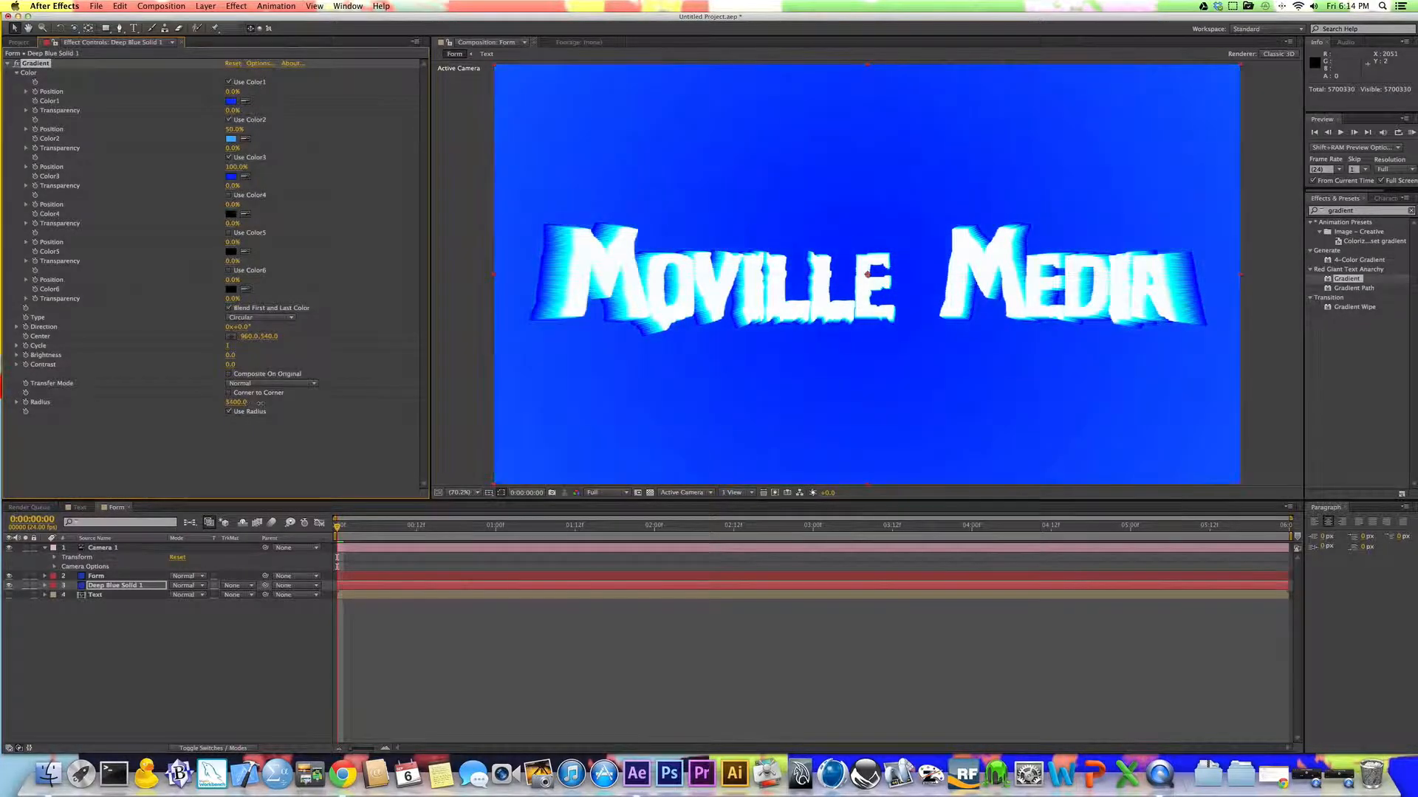
mouse_move(259, 403)
mouse_down()
mouse_move(275, 404)
mouse_move(243, 407)
mouse_up()
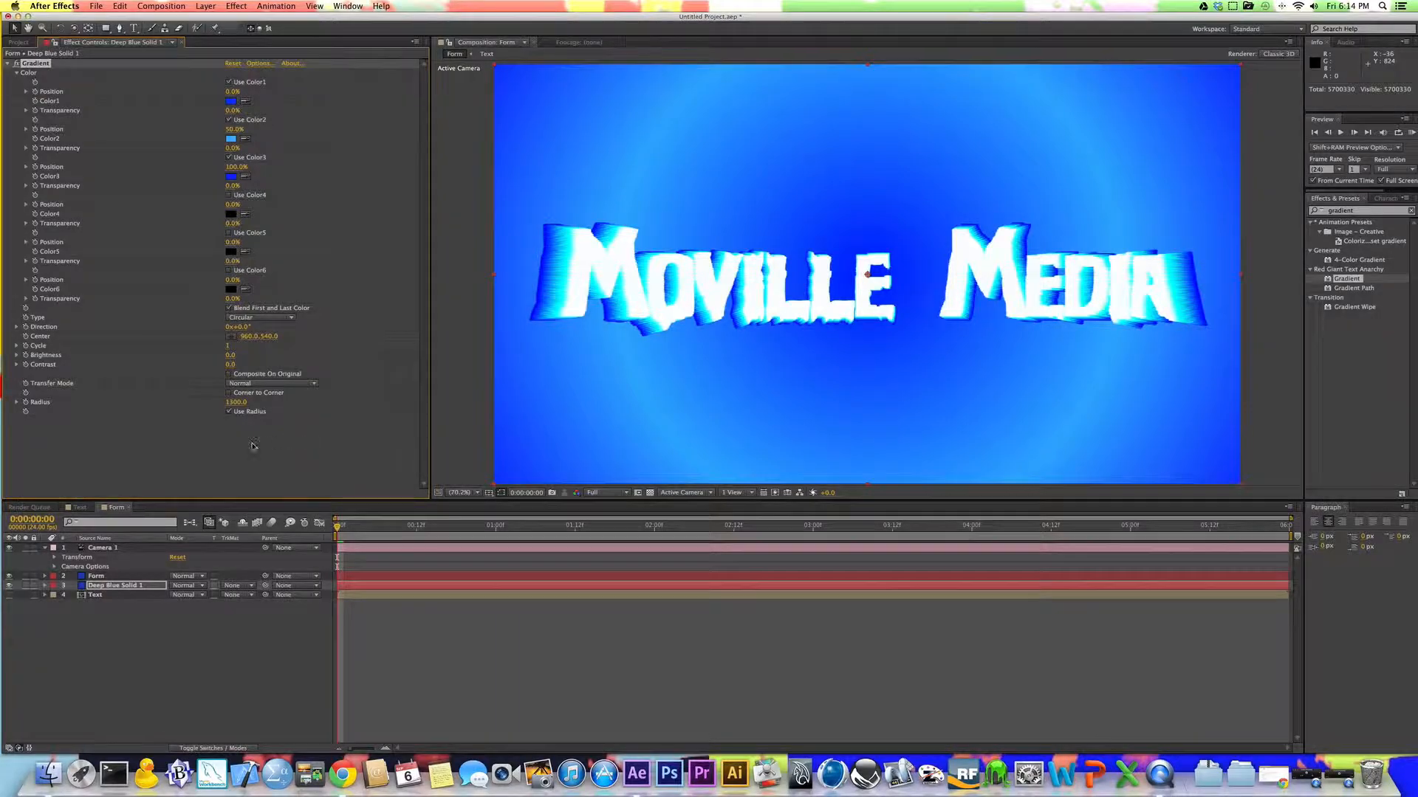
Step: On the Form layer, enable keyframing at the first frame for Disperse, Twist and the Fractal Field's Displace
click(95, 594)
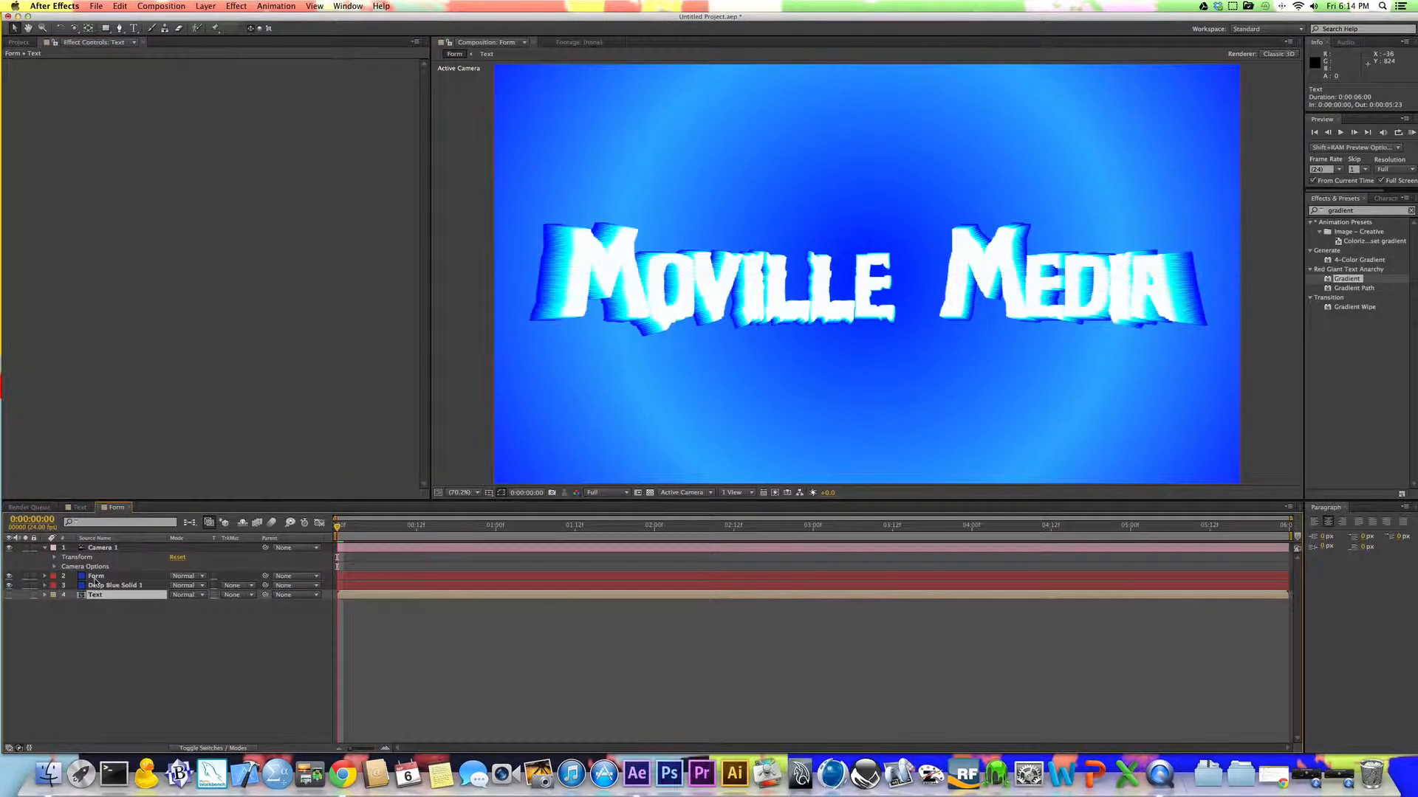
click(96, 577)
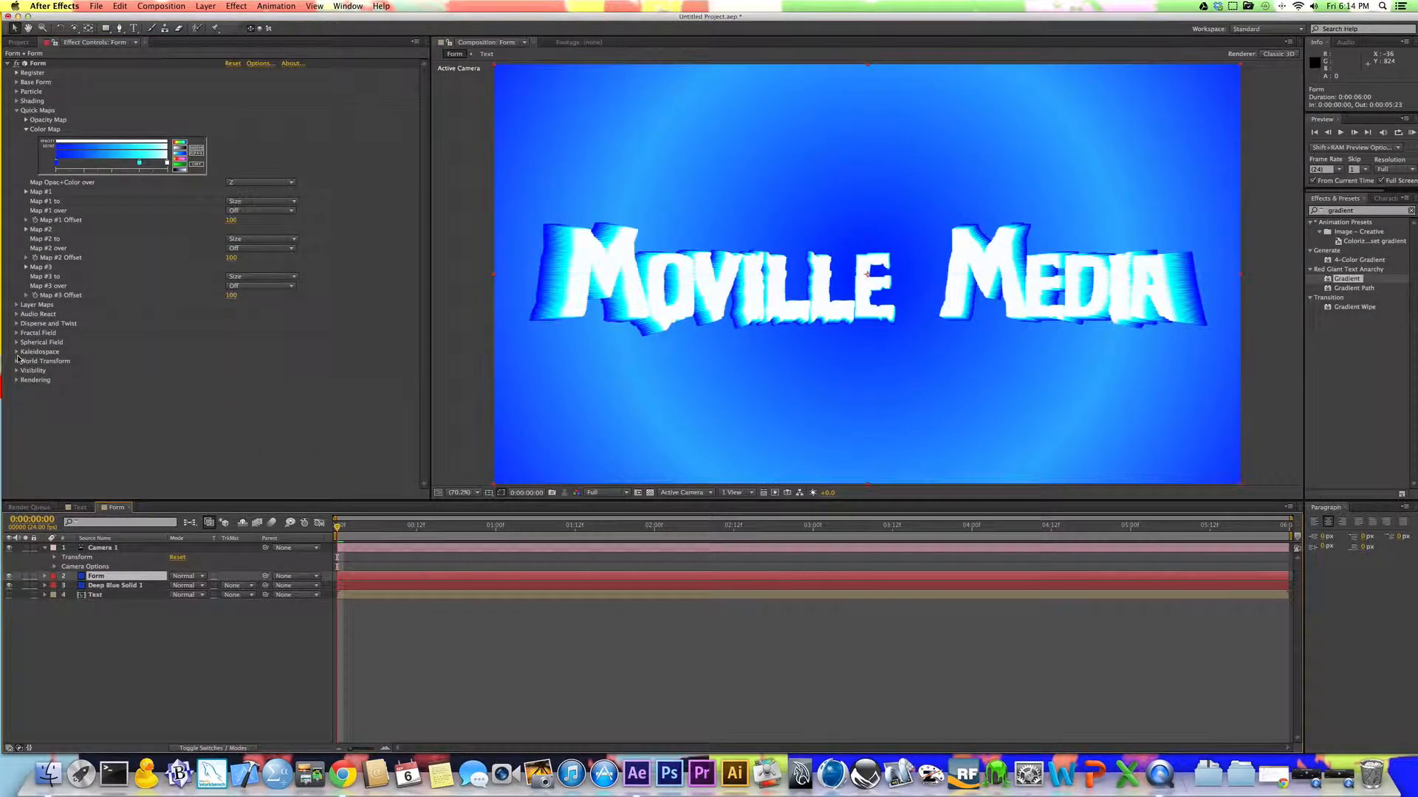
click(16, 110)
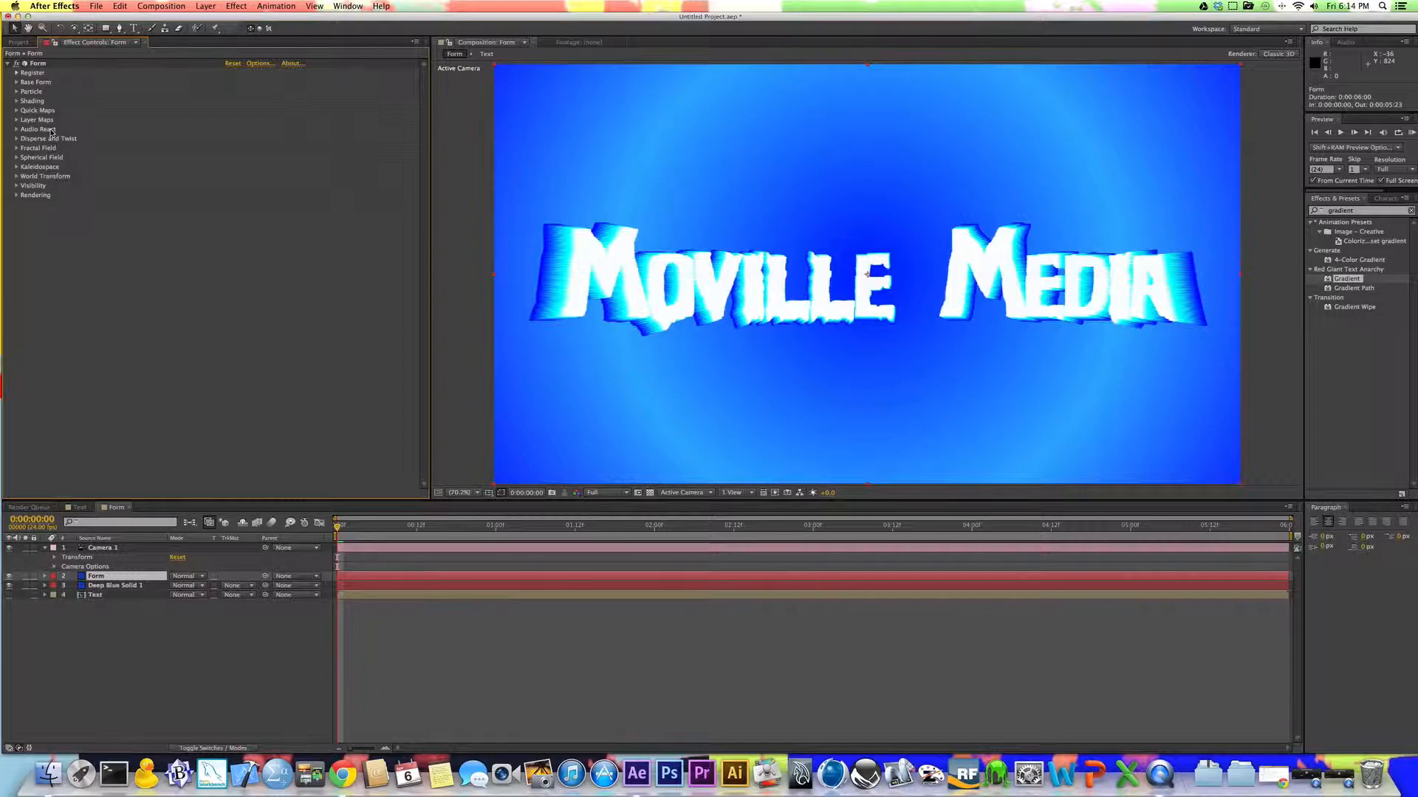
click(16, 130)
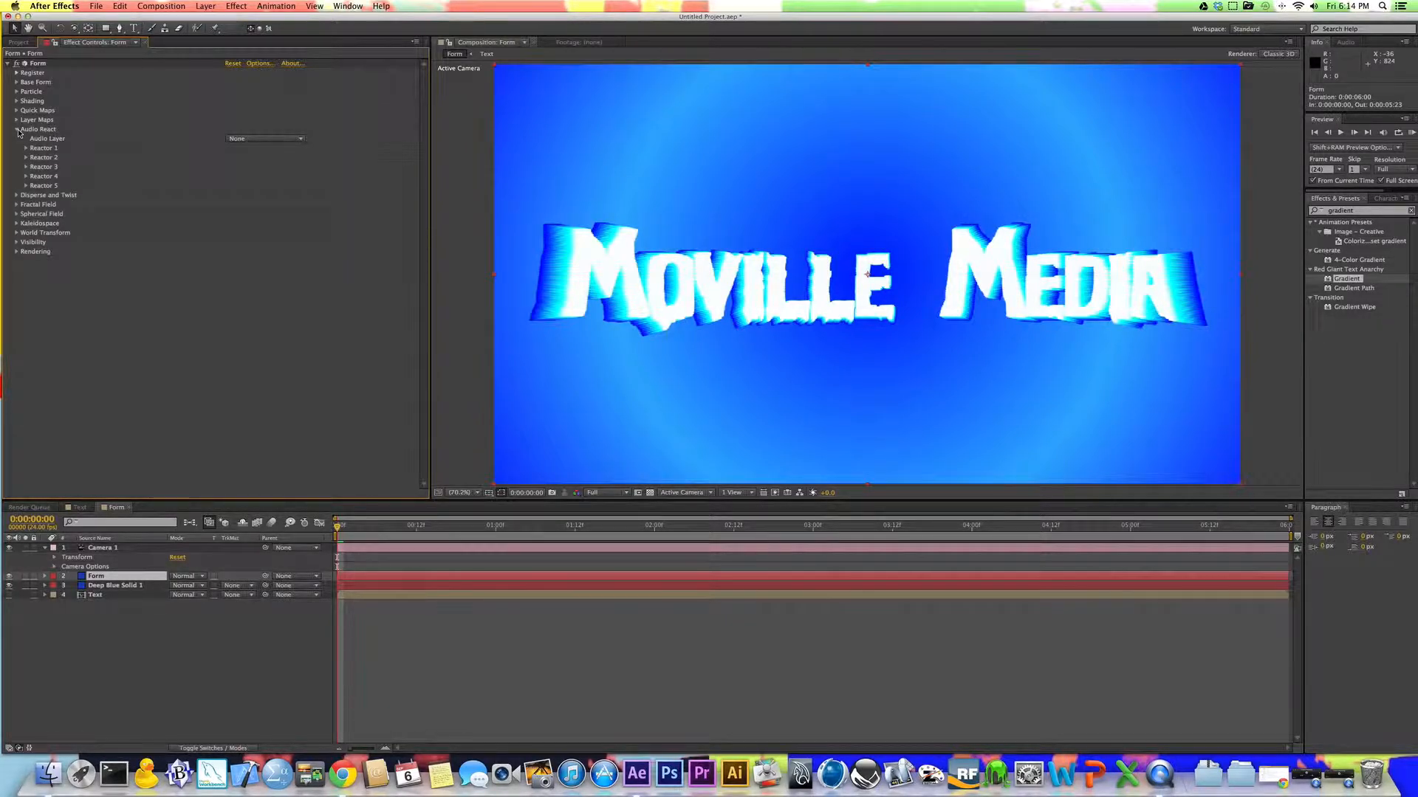
click(17, 129)
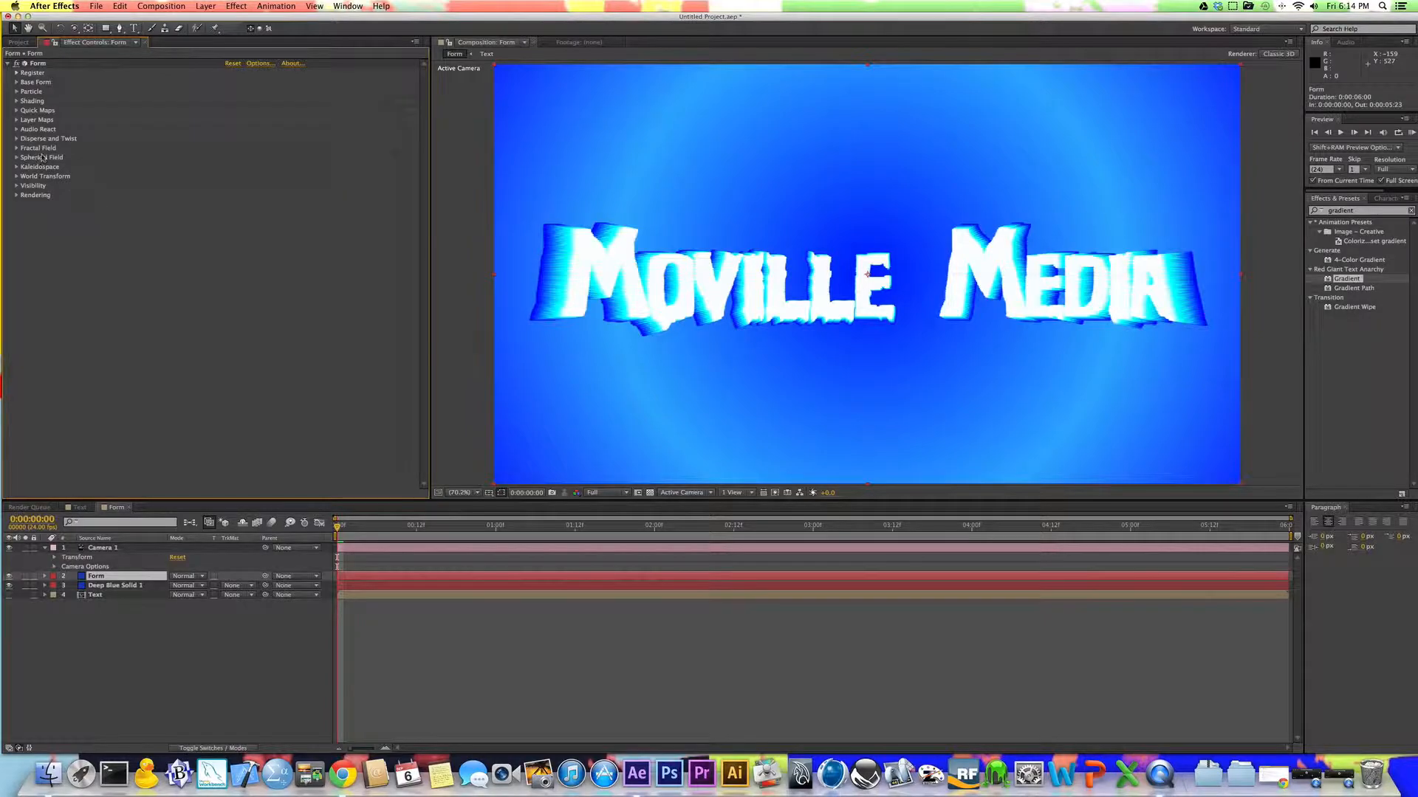
click(17, 140)
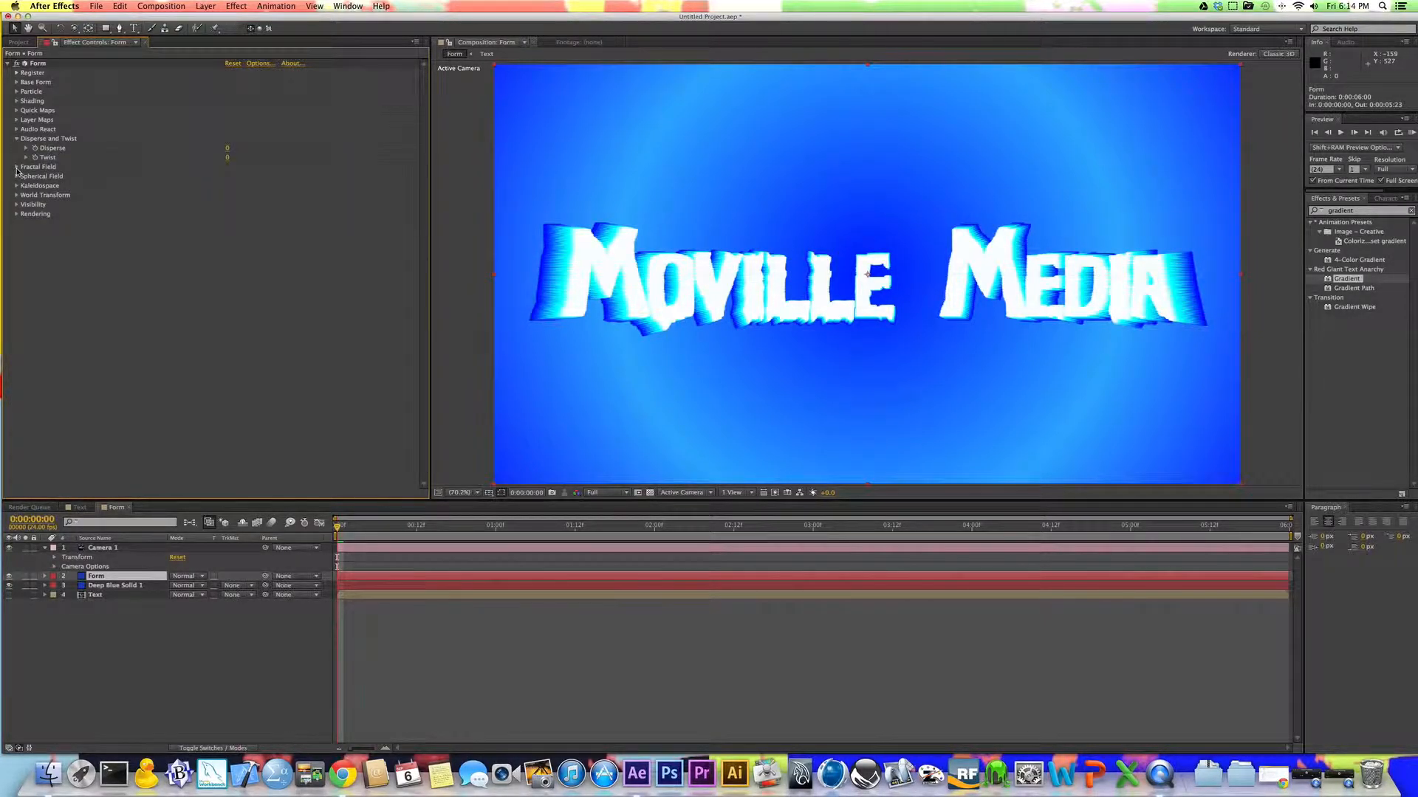
click(17, 168)
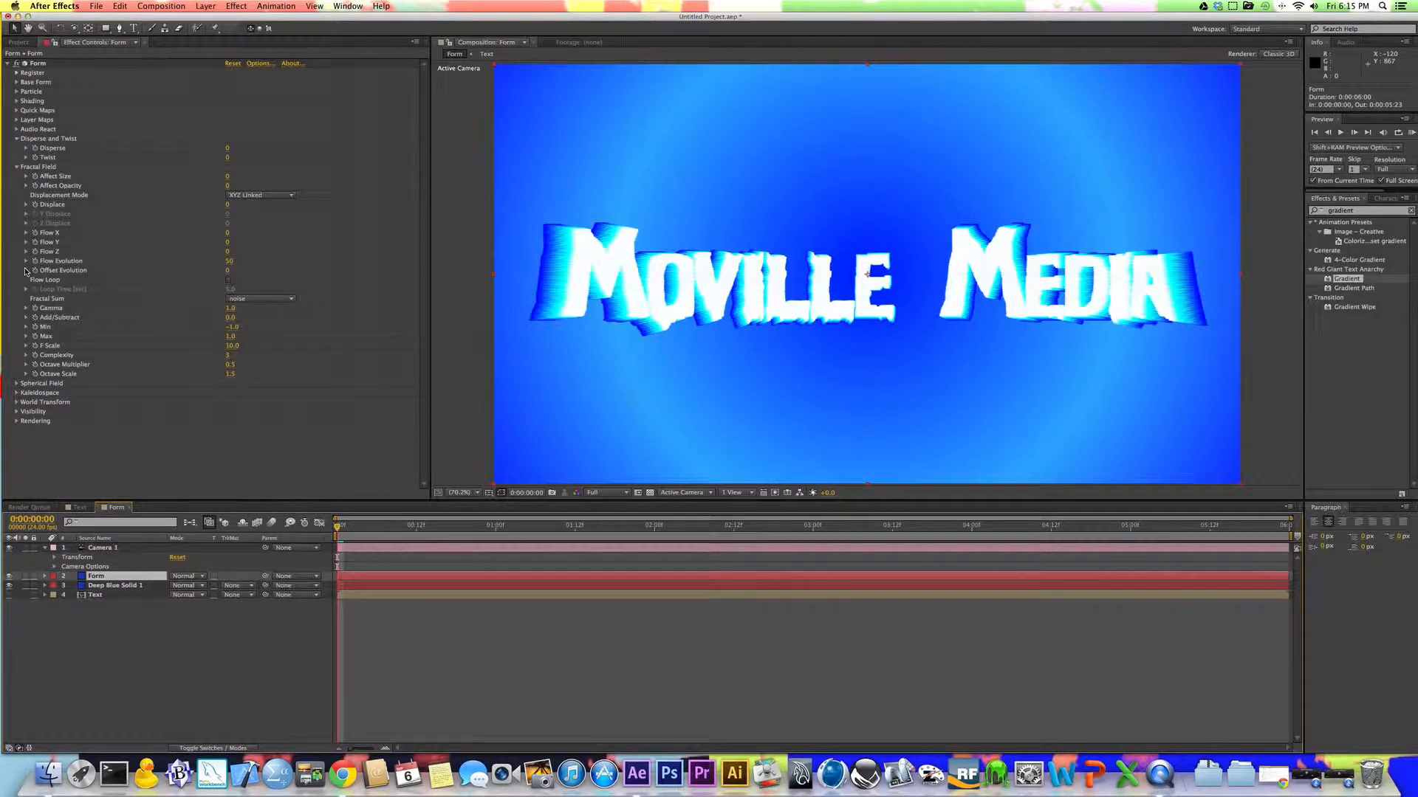
click(36, 151)
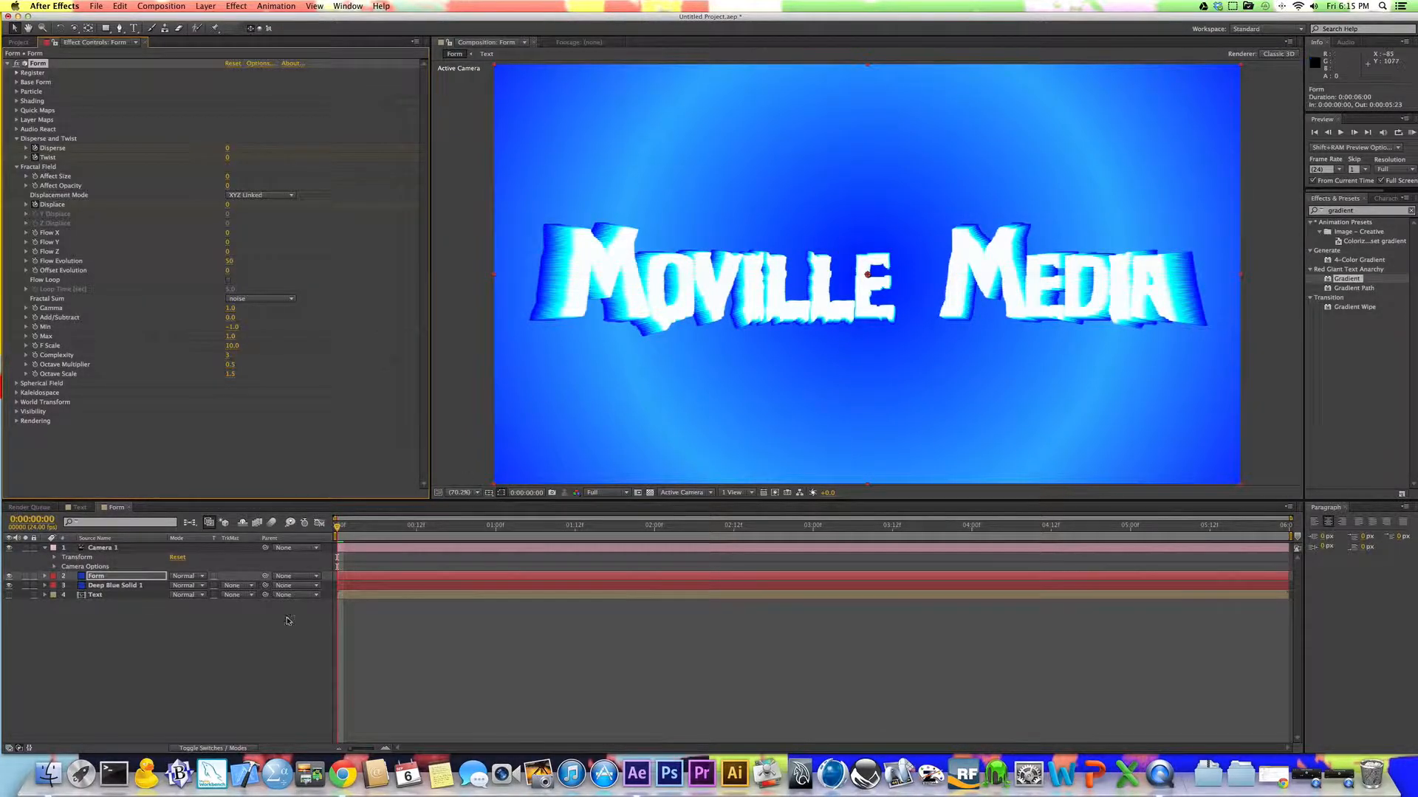
Step: Reveal the Form layer's animated properties and move the Disperse, Twist and Displace keyframes to 0:00:00:12
click(98, 578)
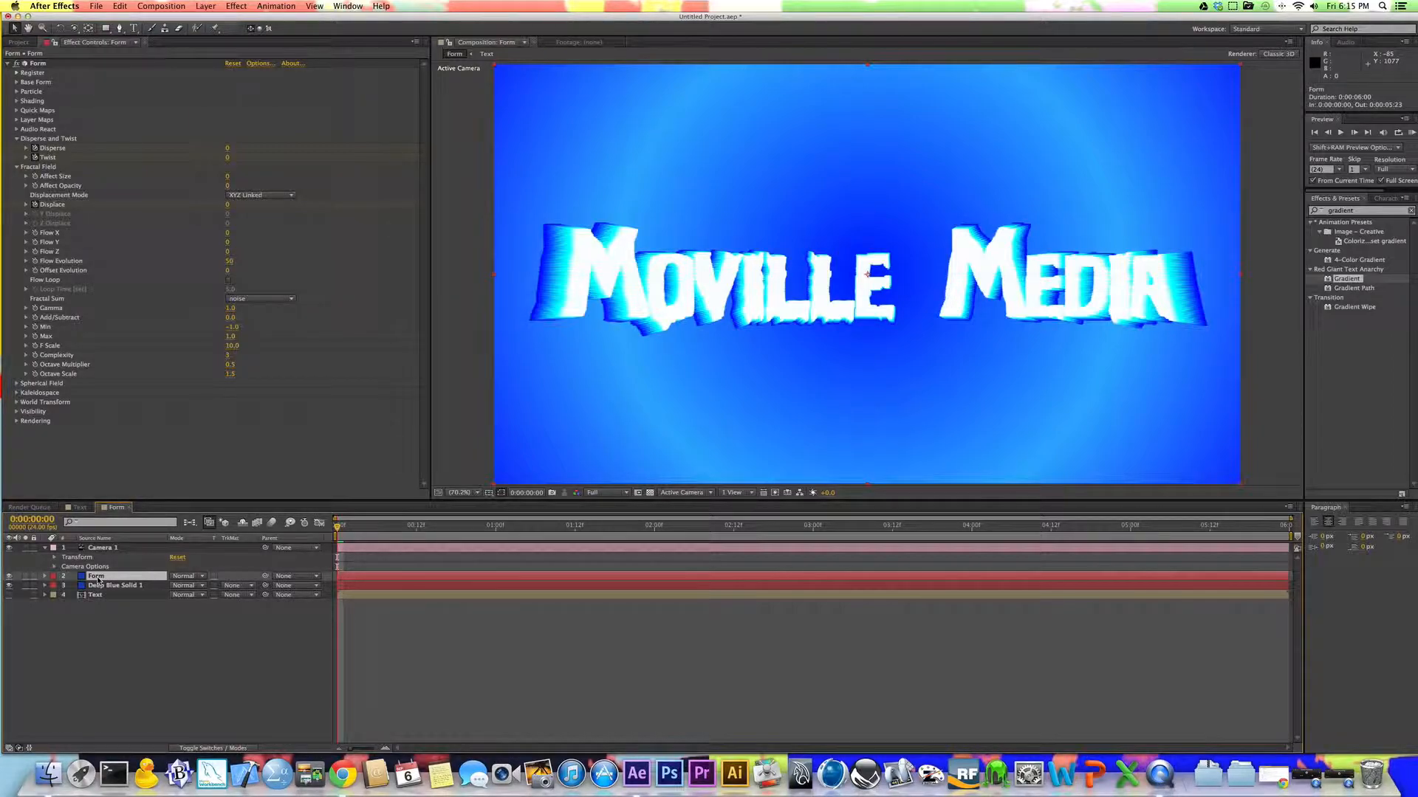
key(u)
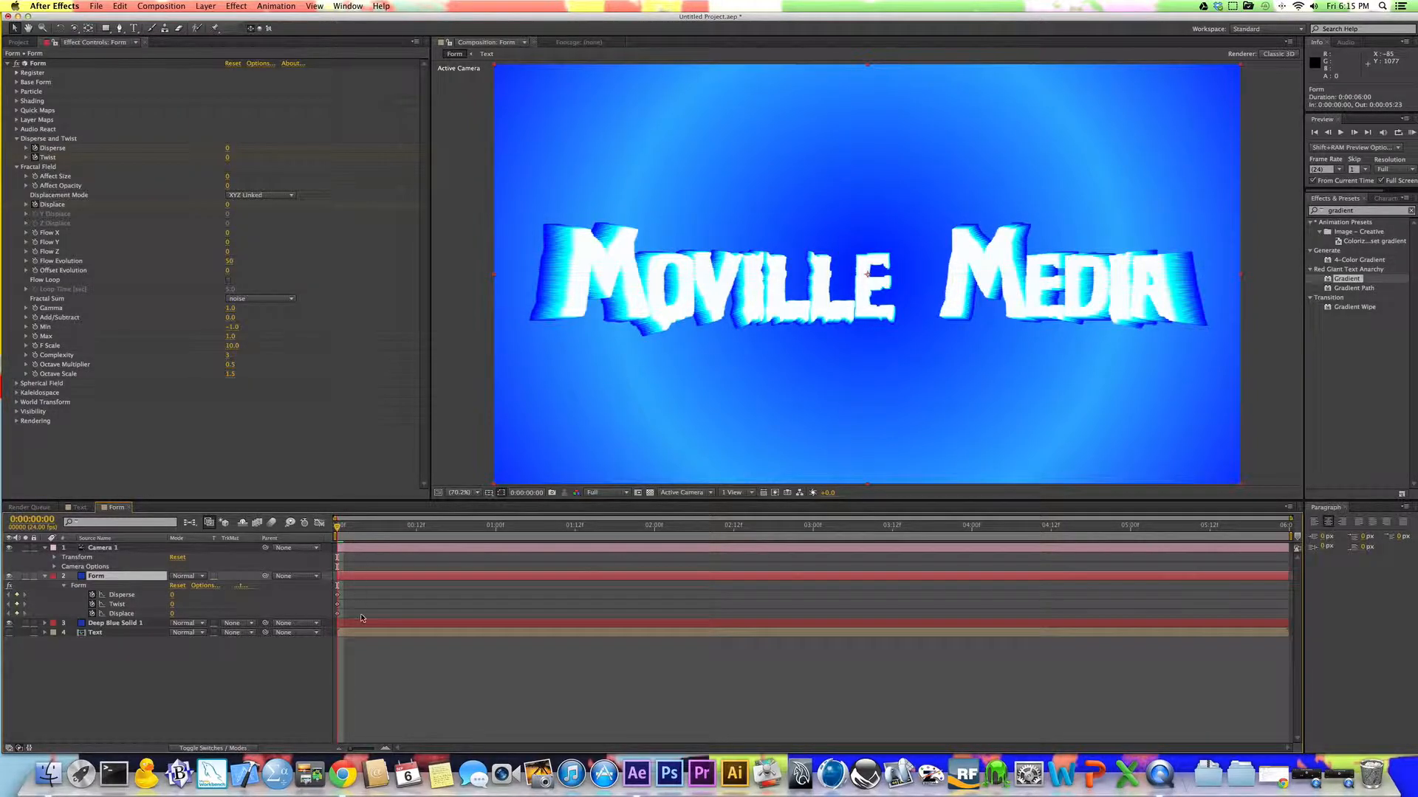
click(417, 530)
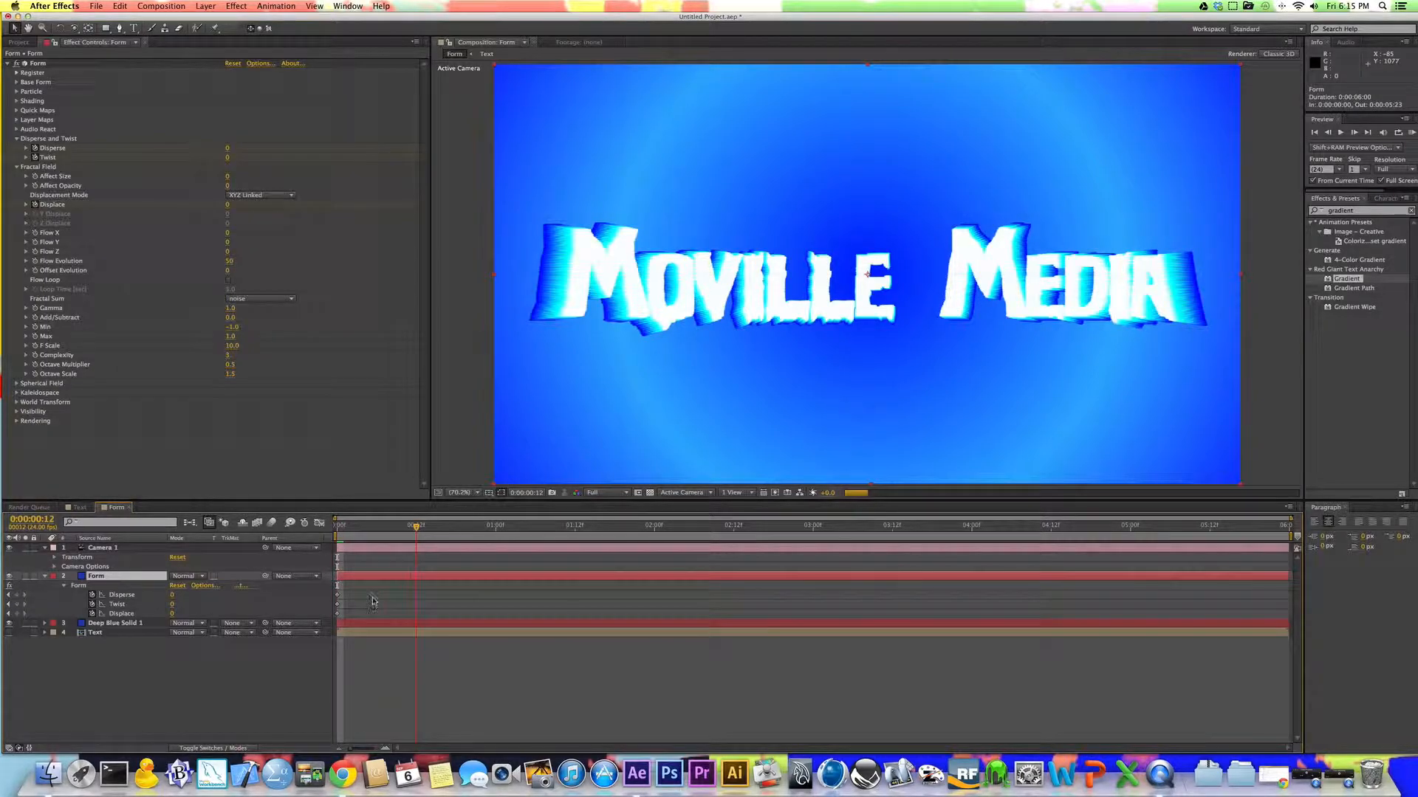
drag(368, 595, 417, 604)
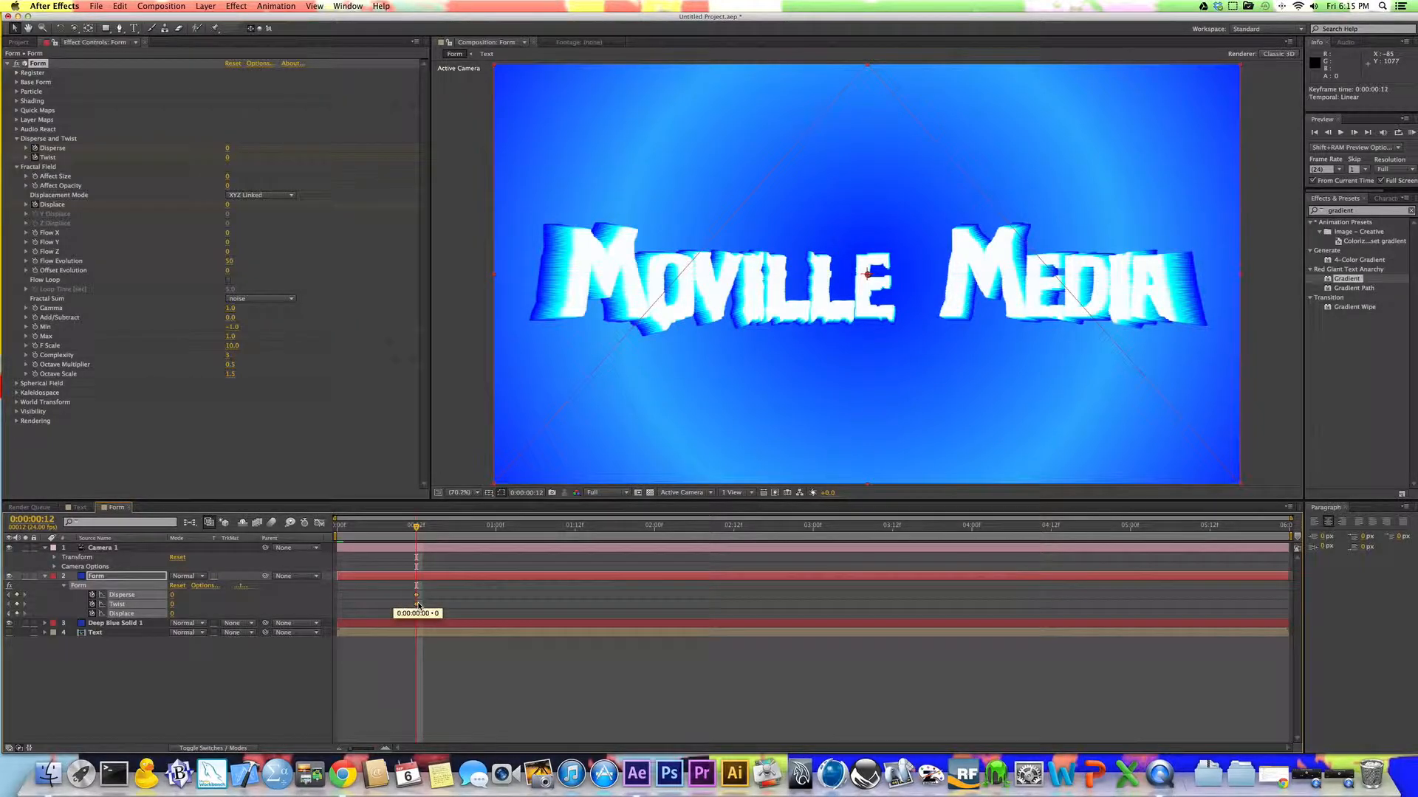
Step: Add a Displace keyframe with the value 200 at 0:00:01:00
click(491, 527)
click(496, 527)
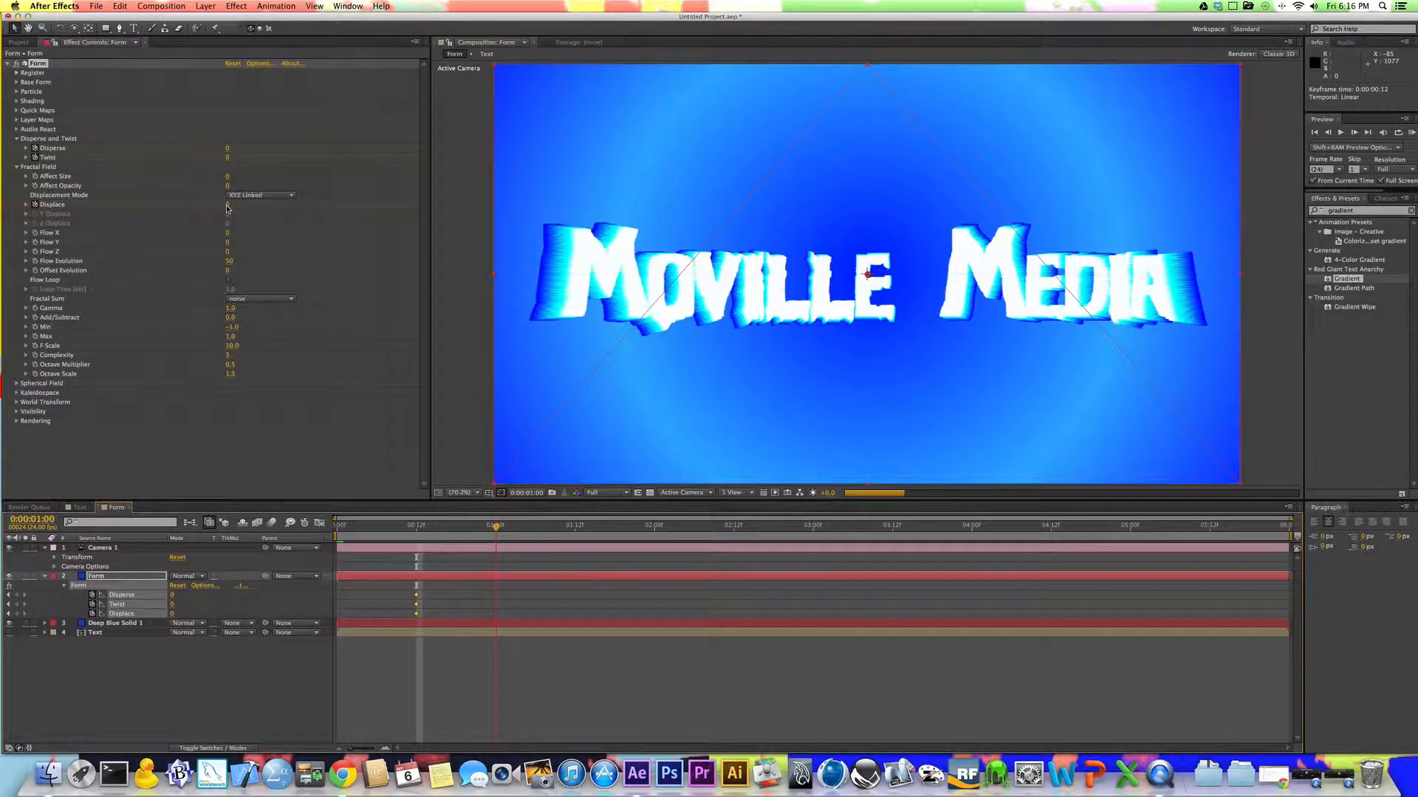
click(277, 604)
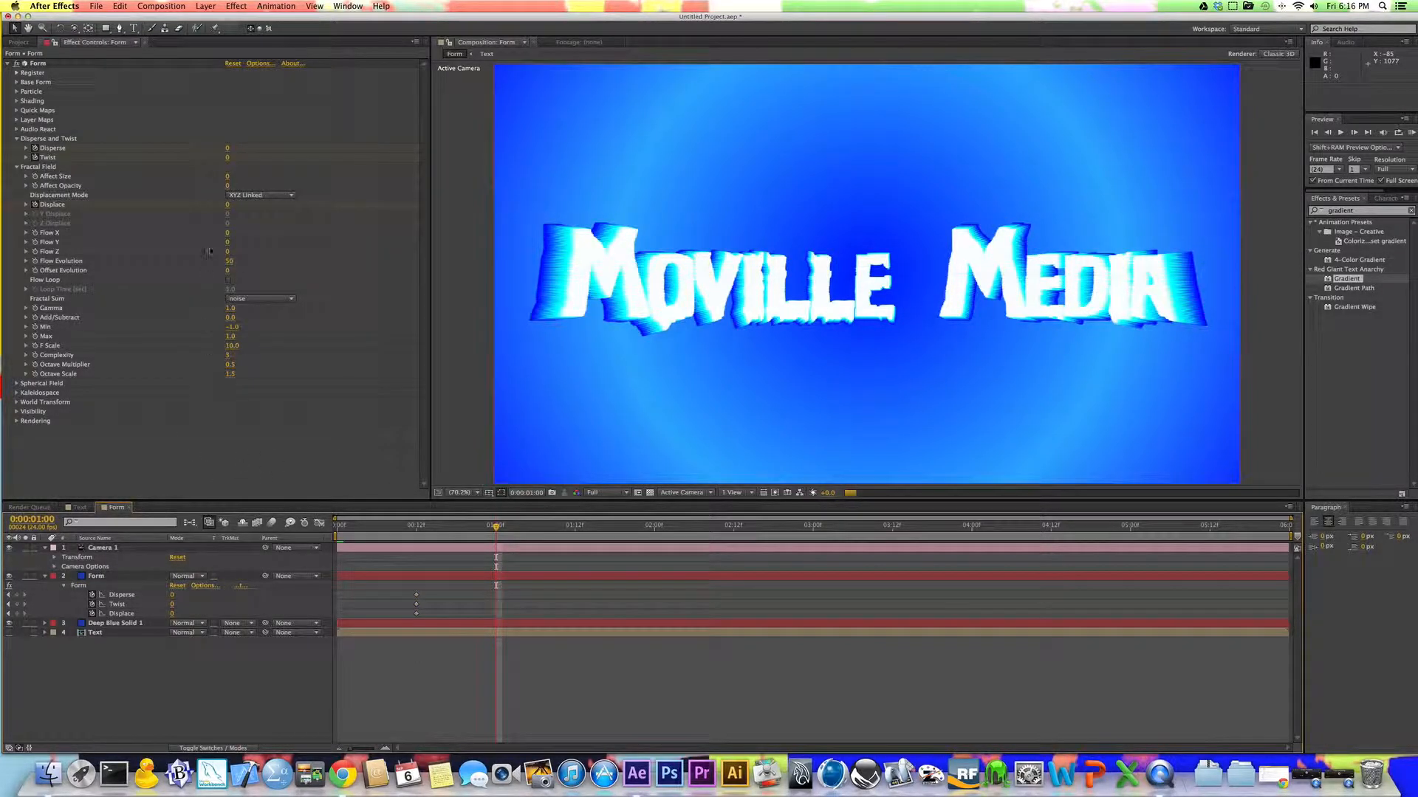
click(229, 205)
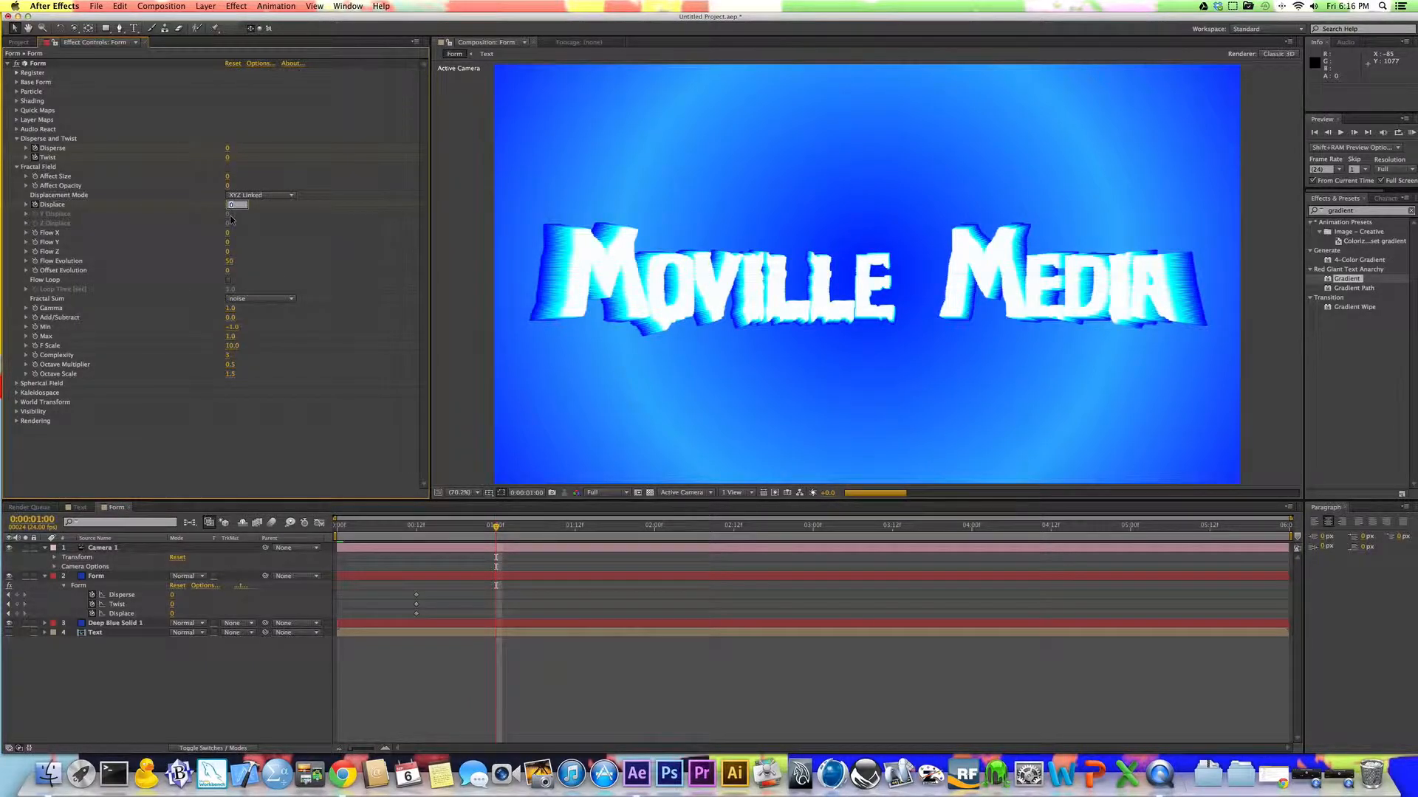
text(200)
key(Return)
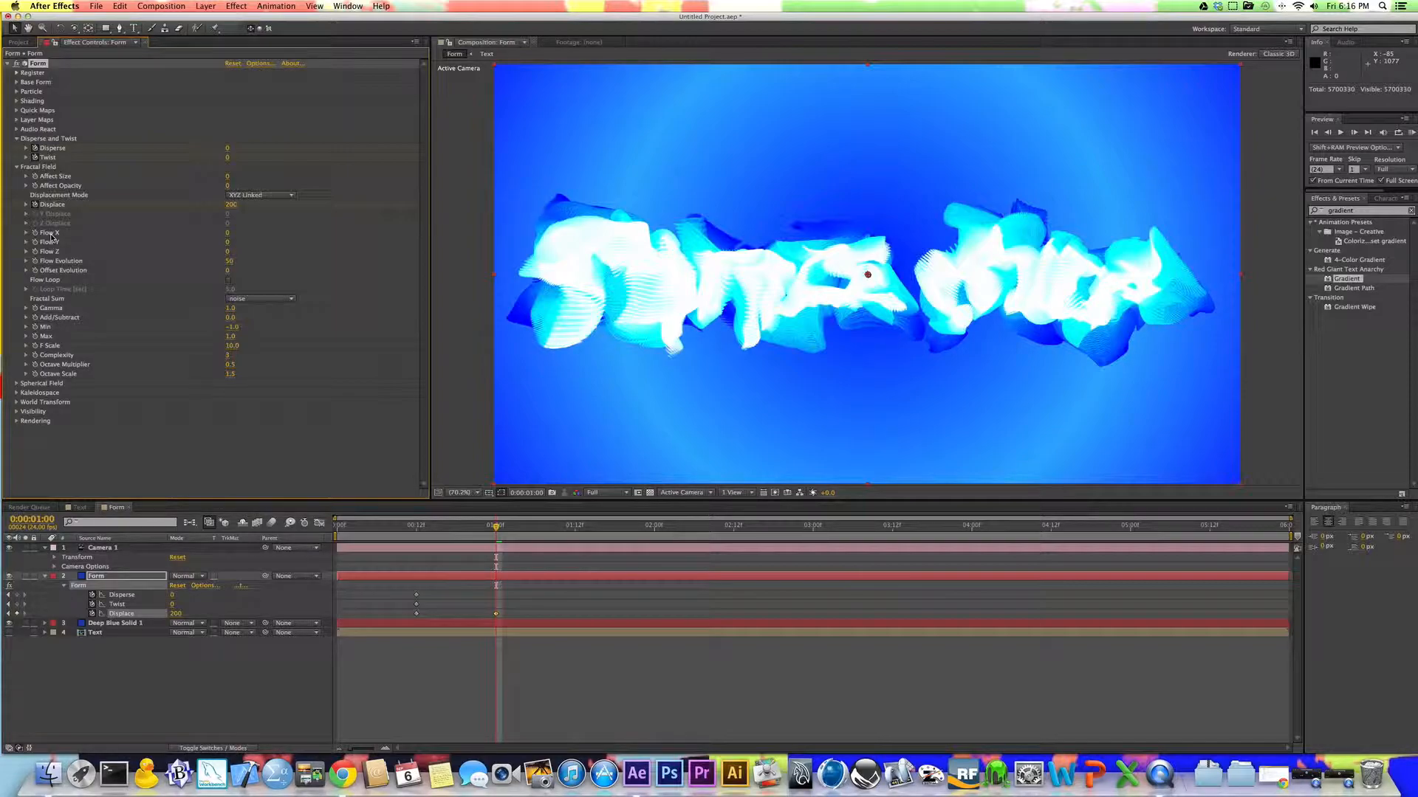
Step: Try a Flow X value of 194 in the Form effect's Fractal Field, and undo that change
click(227, 234)
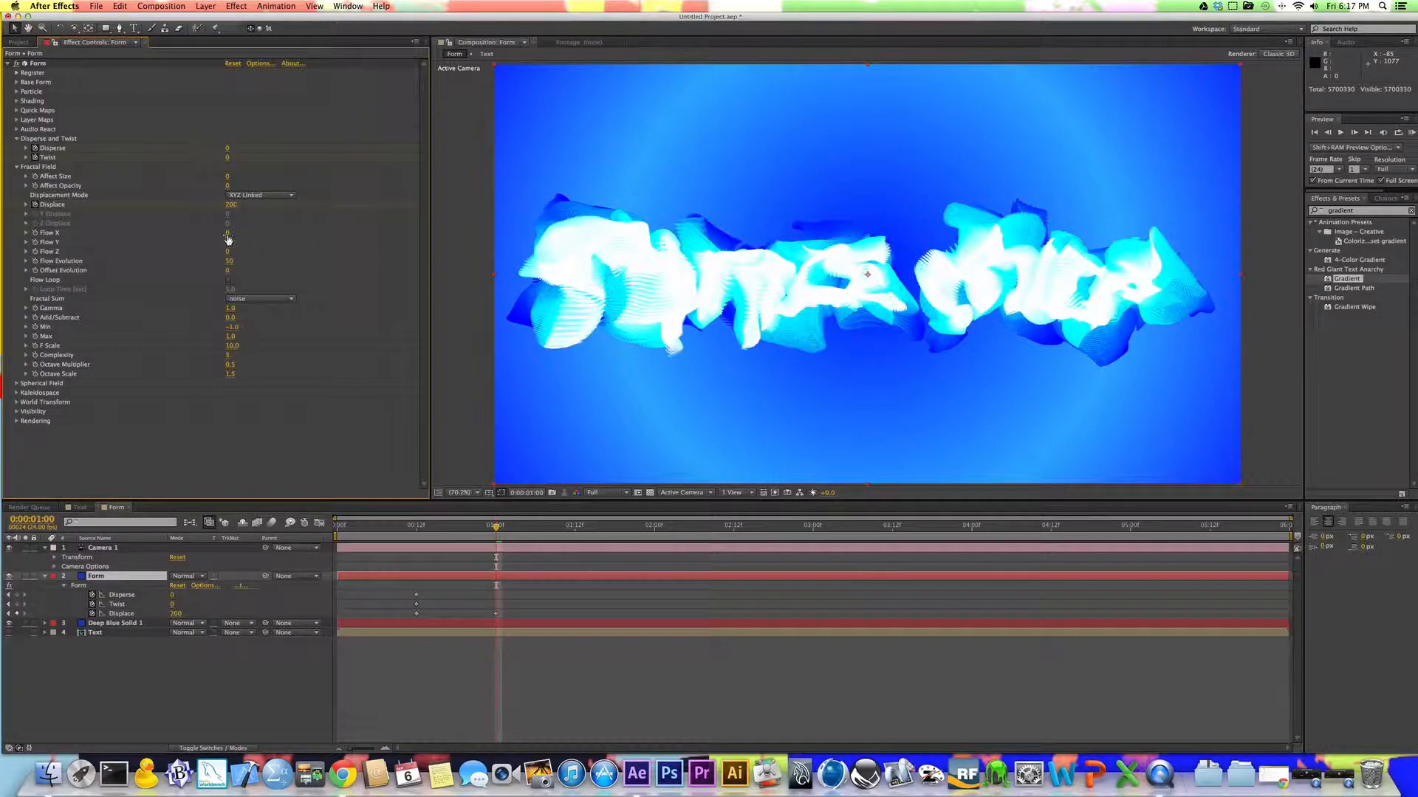
click(227, 234)
text(194)
key(Return)
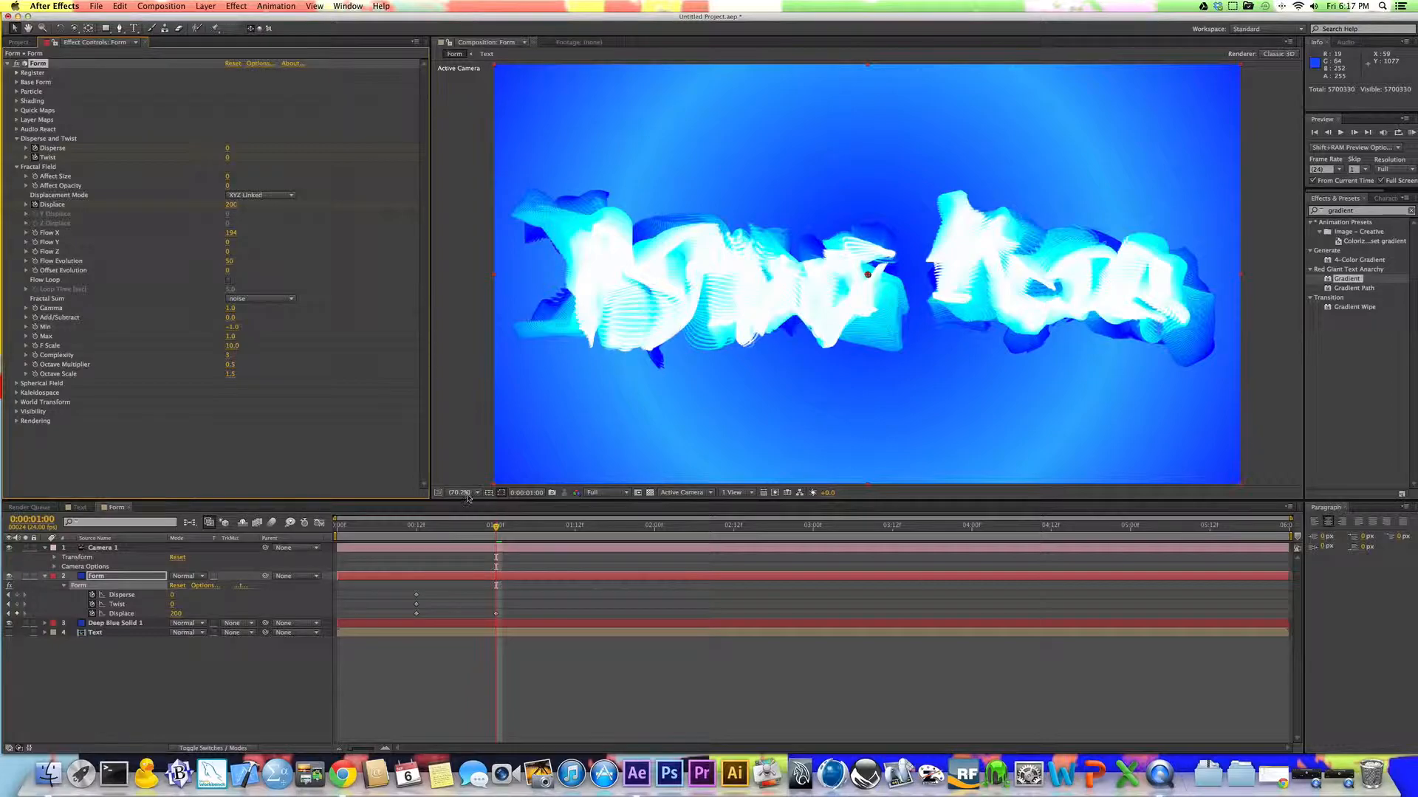
key(super+z)
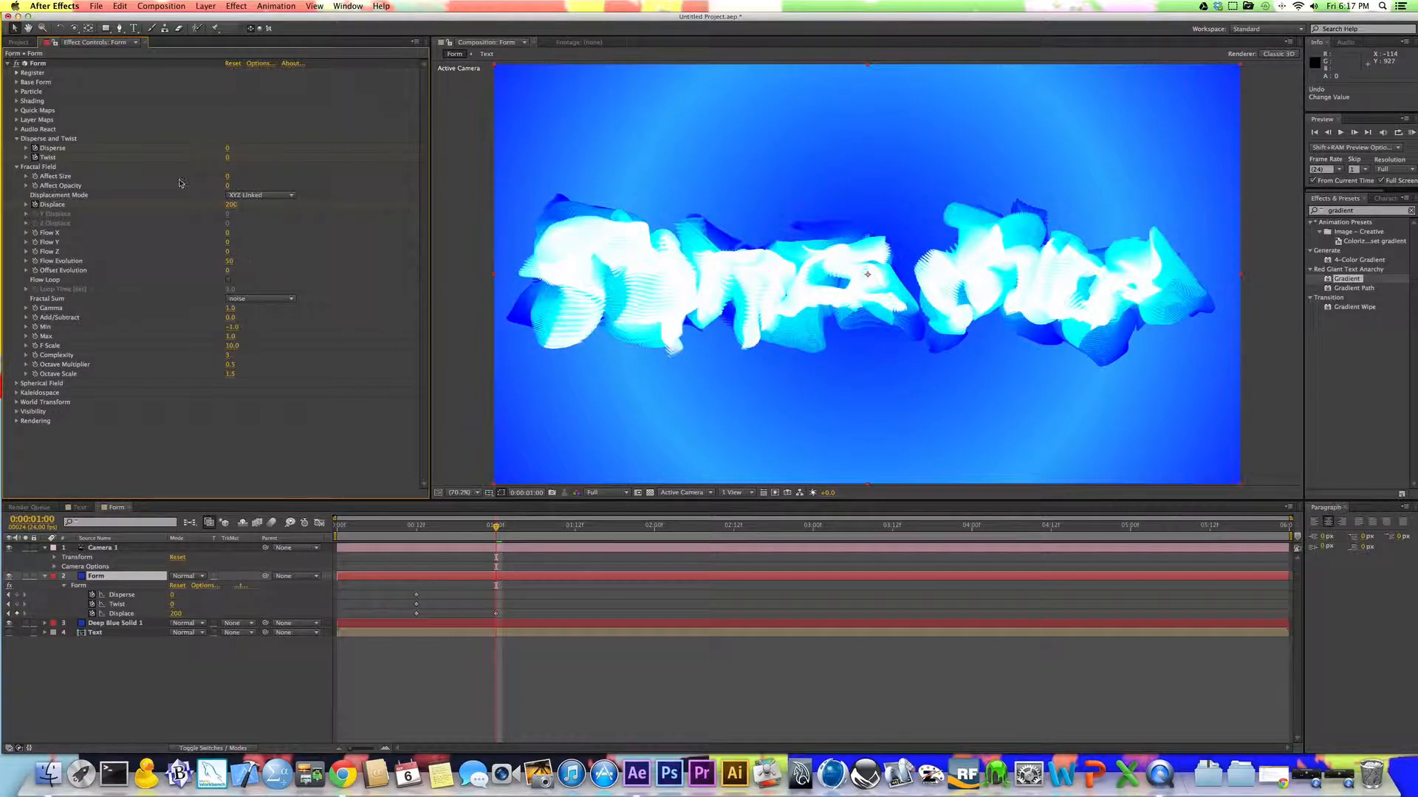
Step: Add Form keyframes at 0:00:01:00 with Twist at 120 and Disperse at 300
click(229, 158)
text(120)
key(Return)
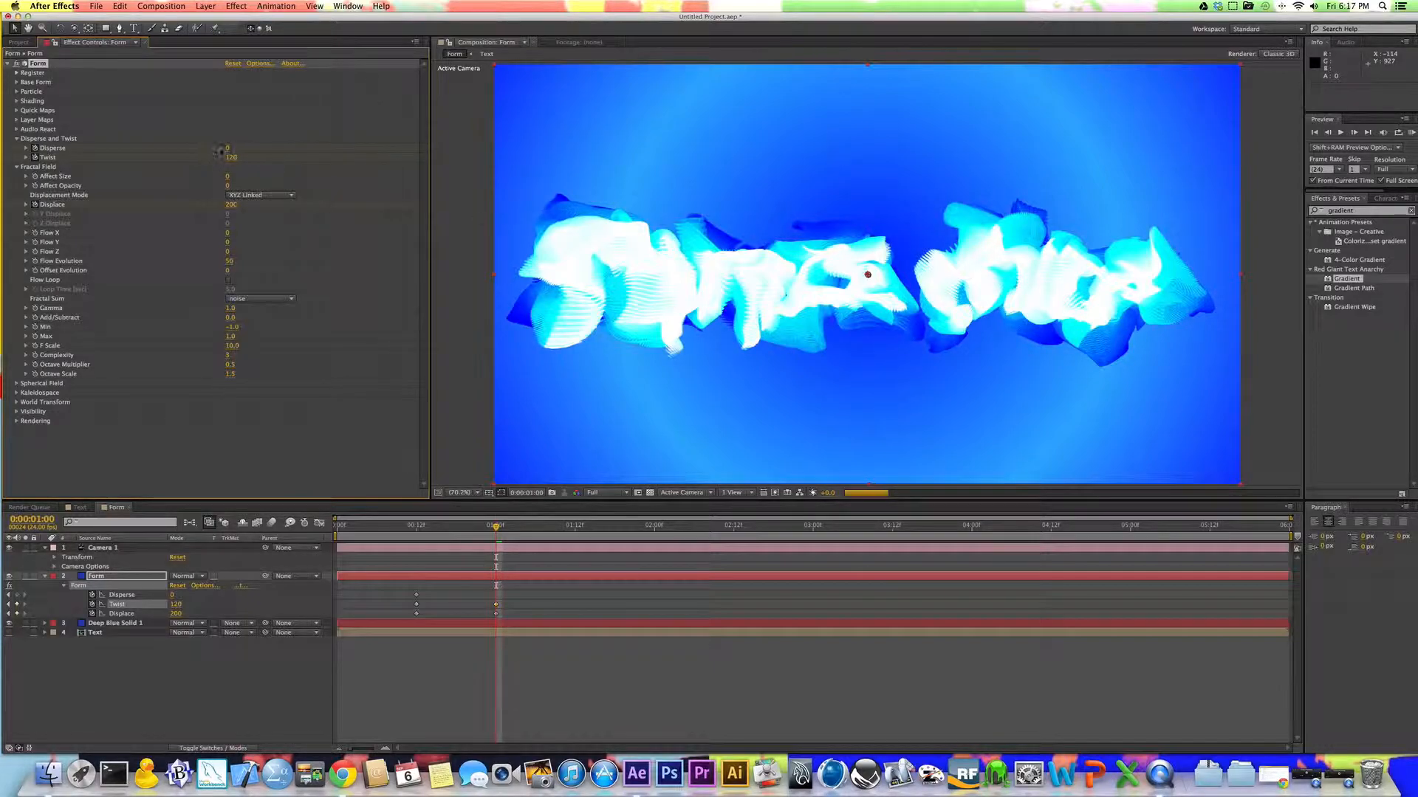
click(229, 149)
text(300)
key(Return)
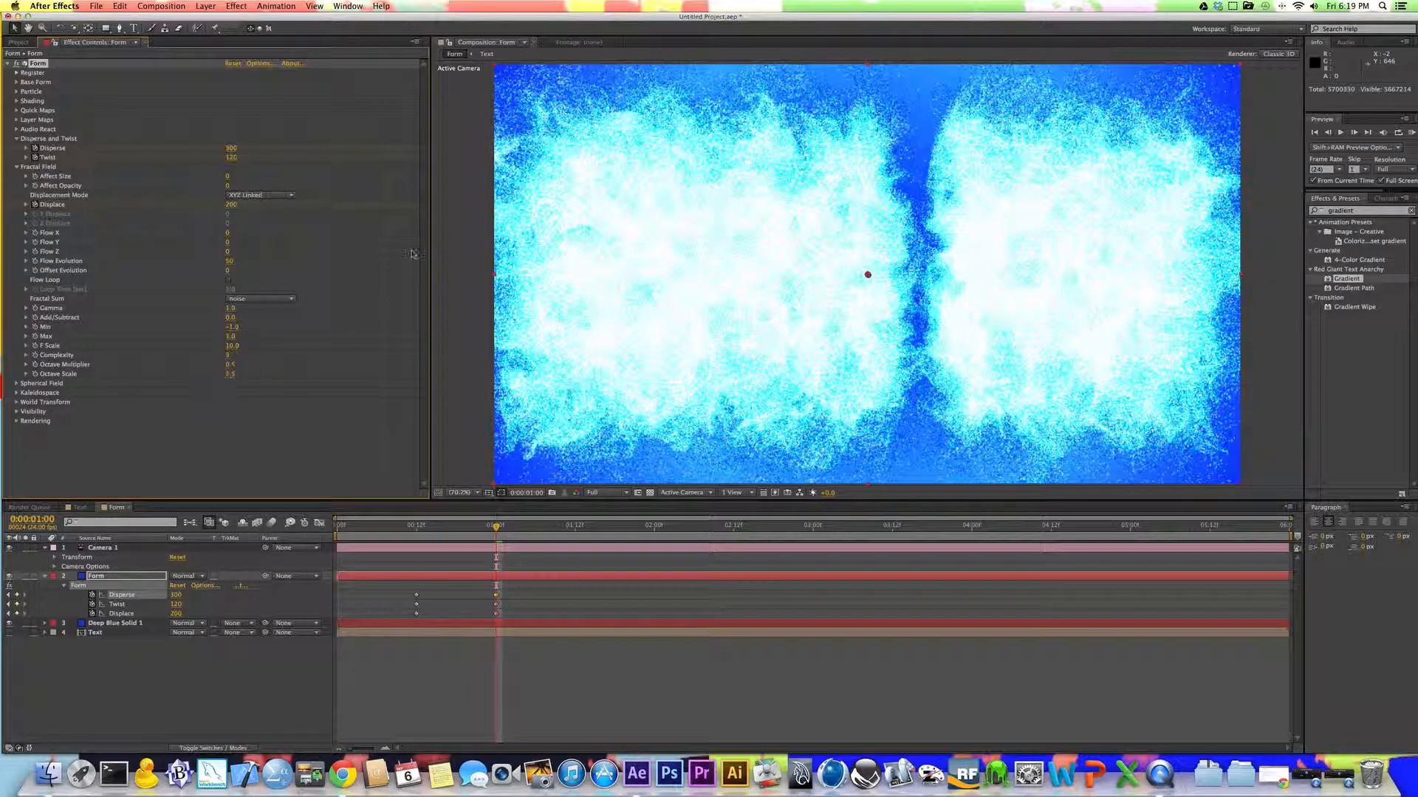
Step: Reduce the Disperse keyframe at 0:00:01:00 to 200
click(231, 151)
text(200)
key(Return)
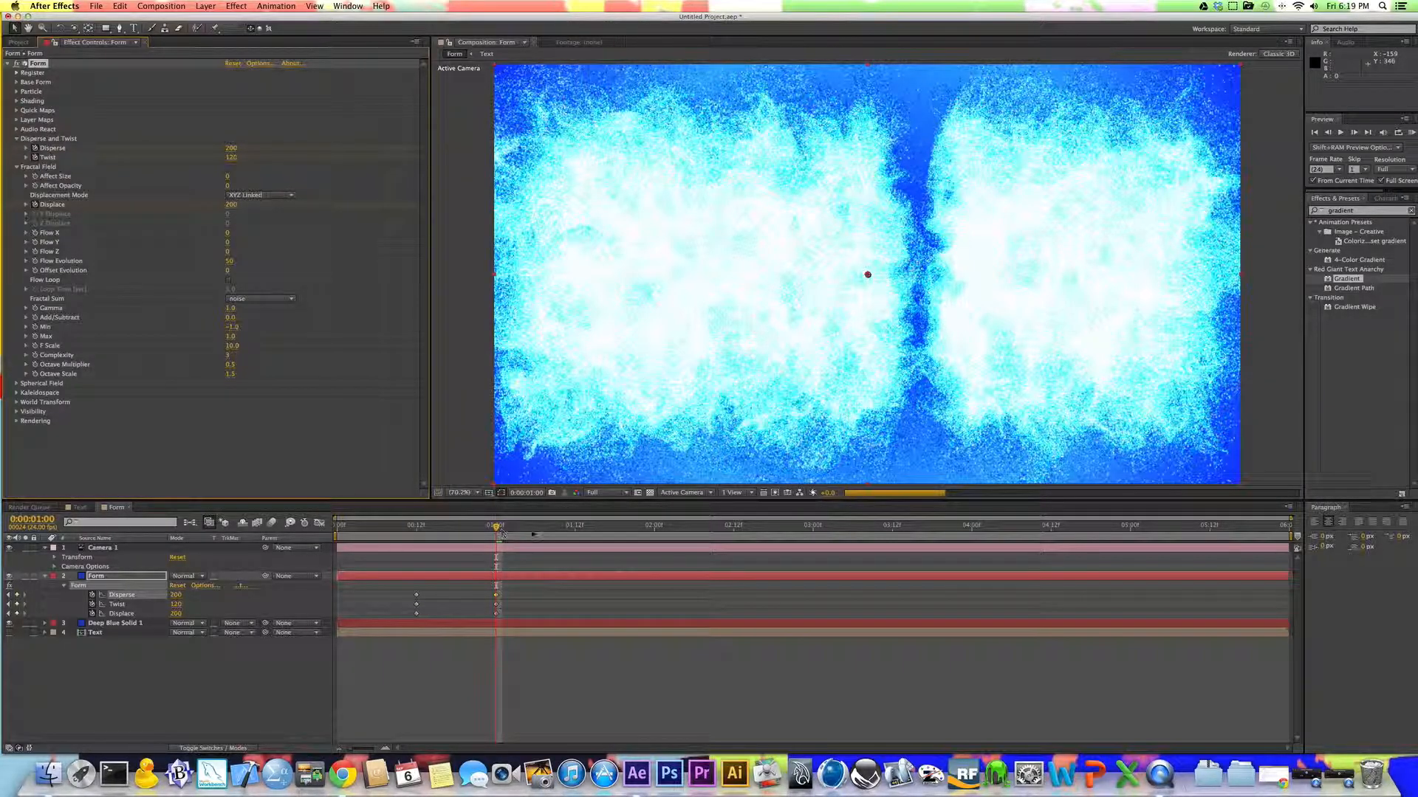
Step: Copy the Disperse, Twist and Displace keyframes from 0:00:01:00 to 0:00:01:12 to hold the dispersed state
click(575, 529)
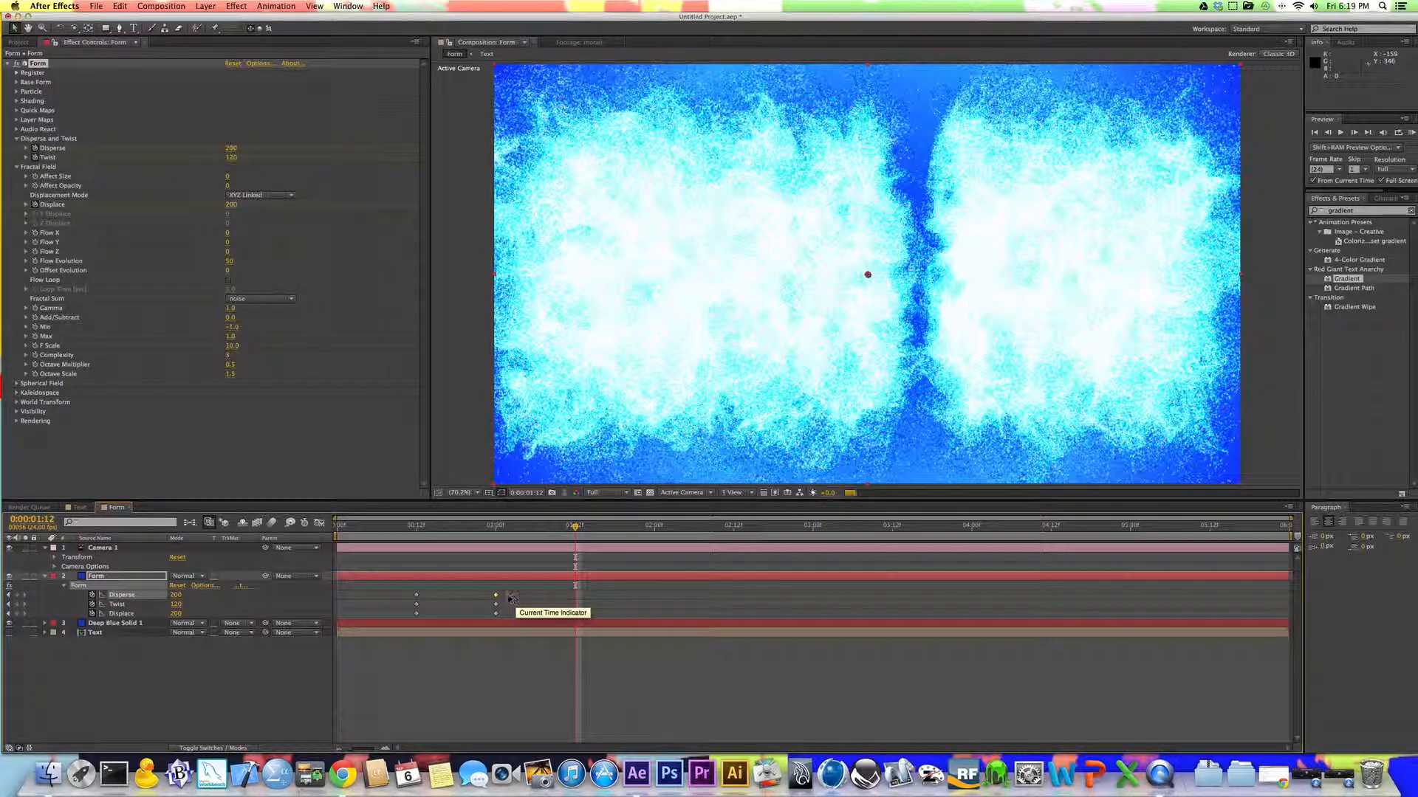
drag(508, 590, 482, 623)
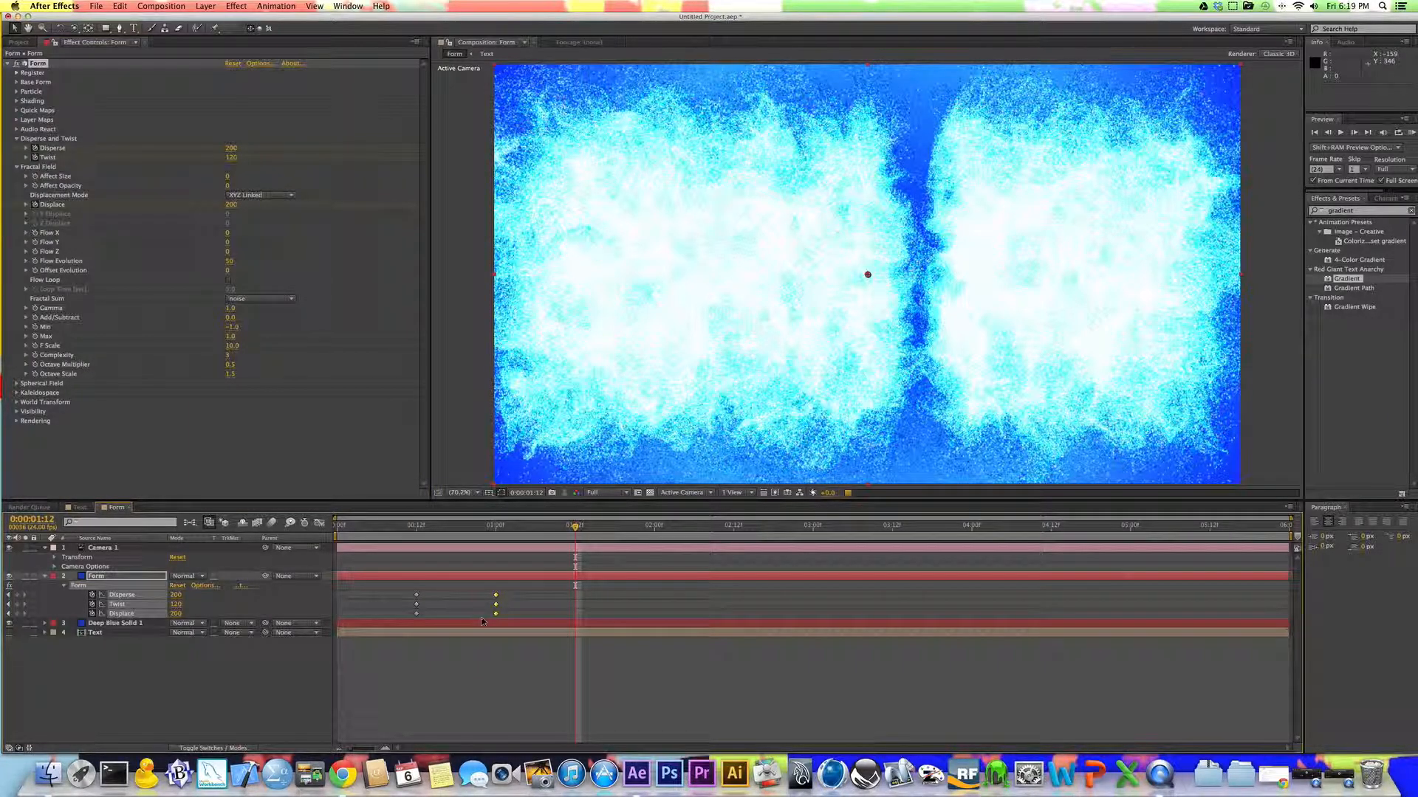
key(super+c)
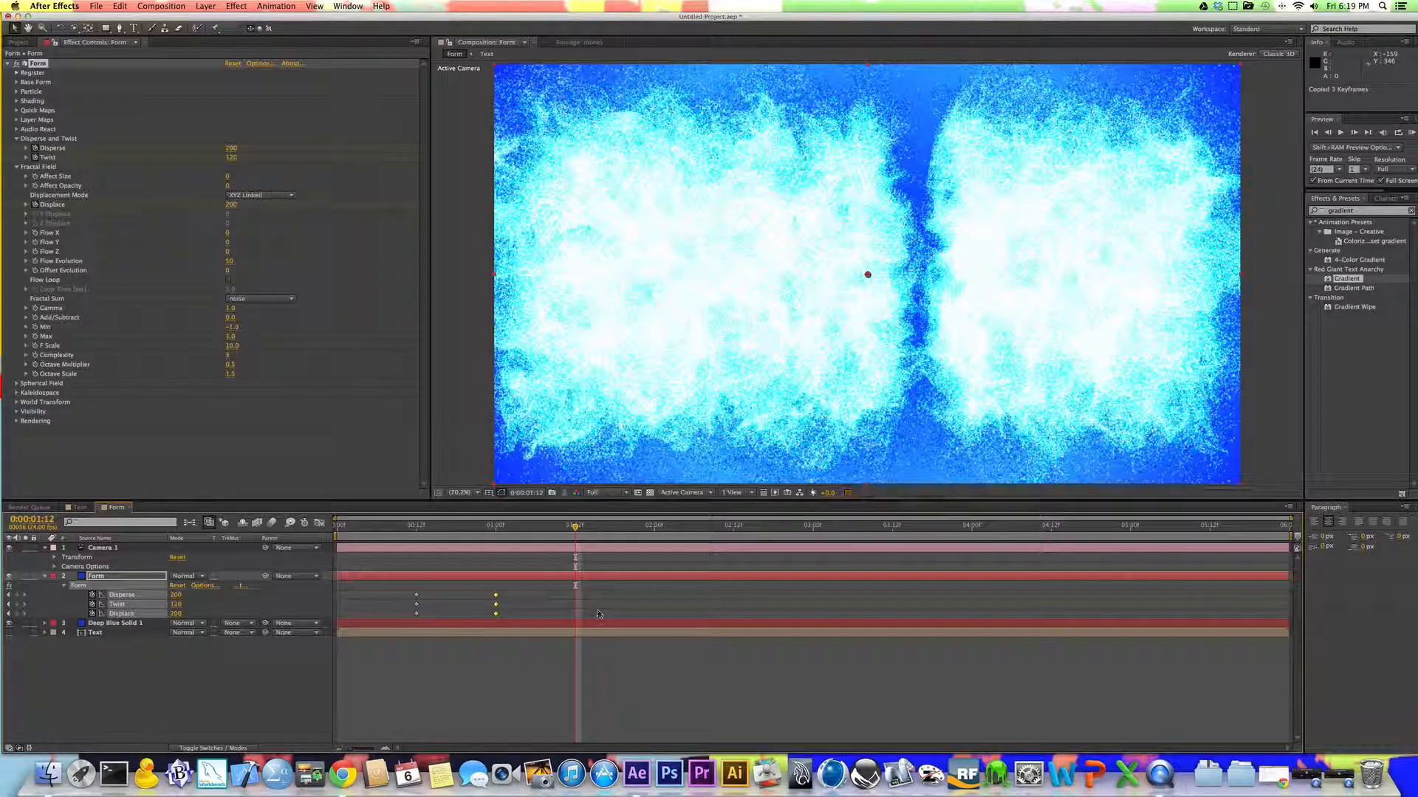
key(super+v)
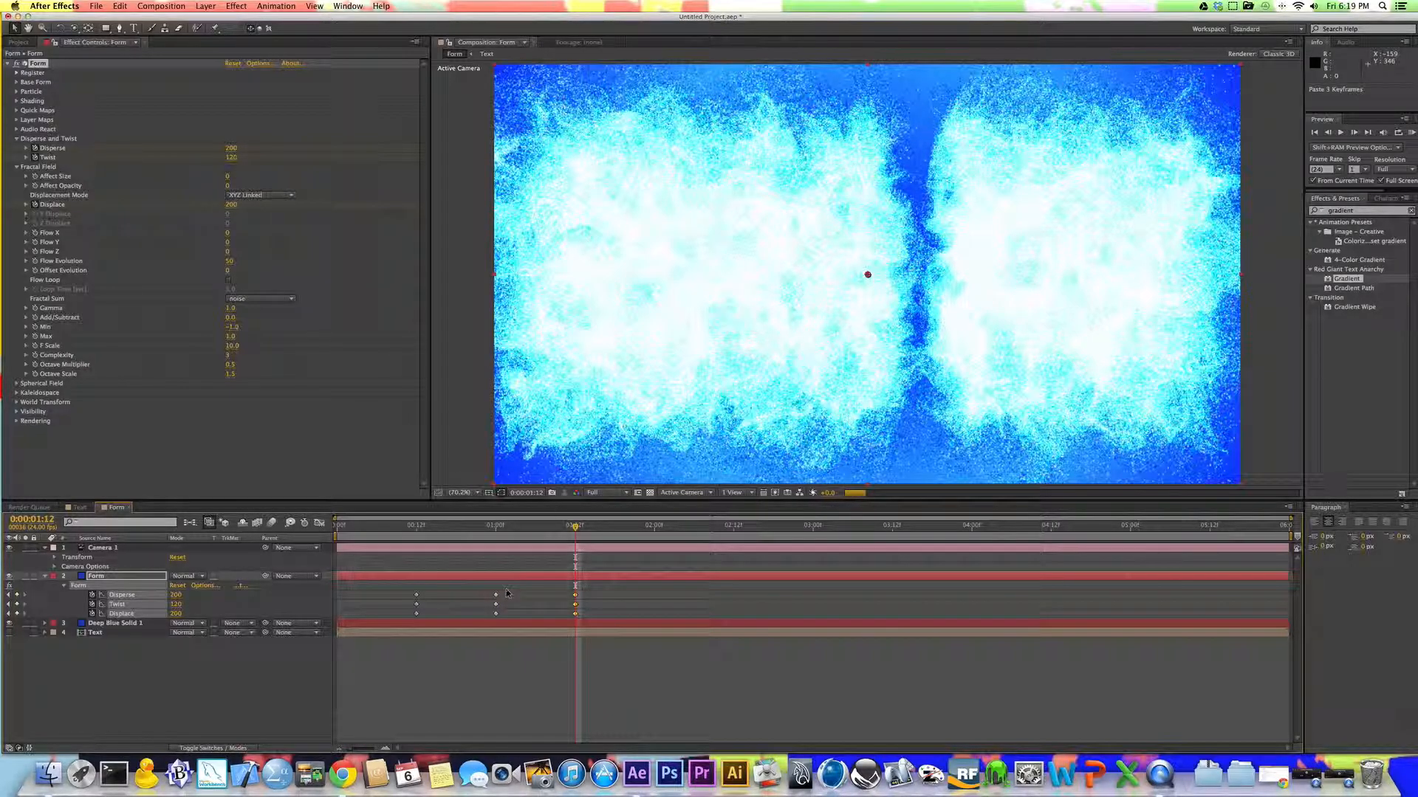
Step: Copy the initial Disperse, Twist and Displace keyframes from 0:00:00:12 to 0:00:02:00 to re-form the title
drag(506, 589, 489, 620)
drag(421, 590, 411, 617)
key(super+c)
key(Page_Down)
key(Page_Down)
key(Page_Down)
drag(631, 542, 653, 543)
key(super+v)
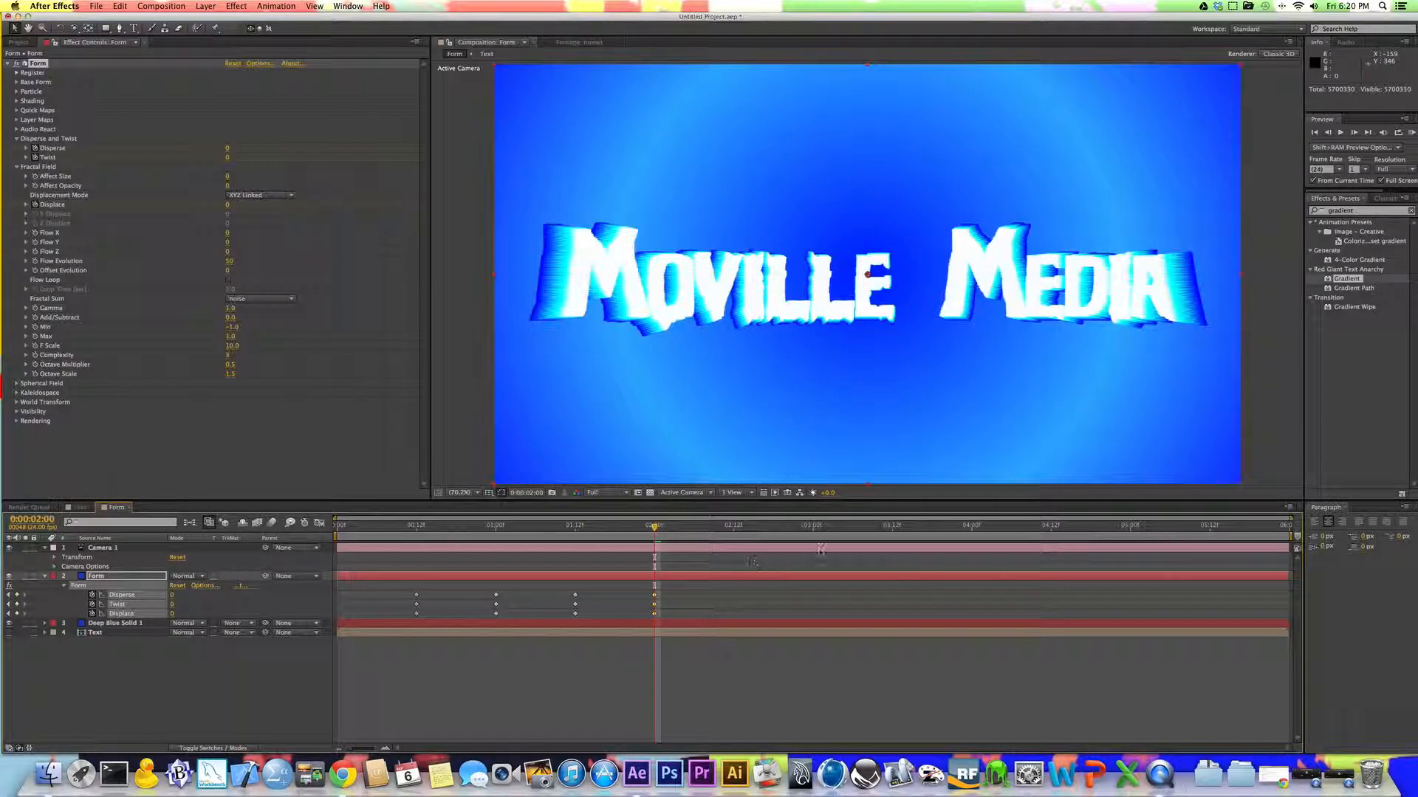
click(1335, 777)
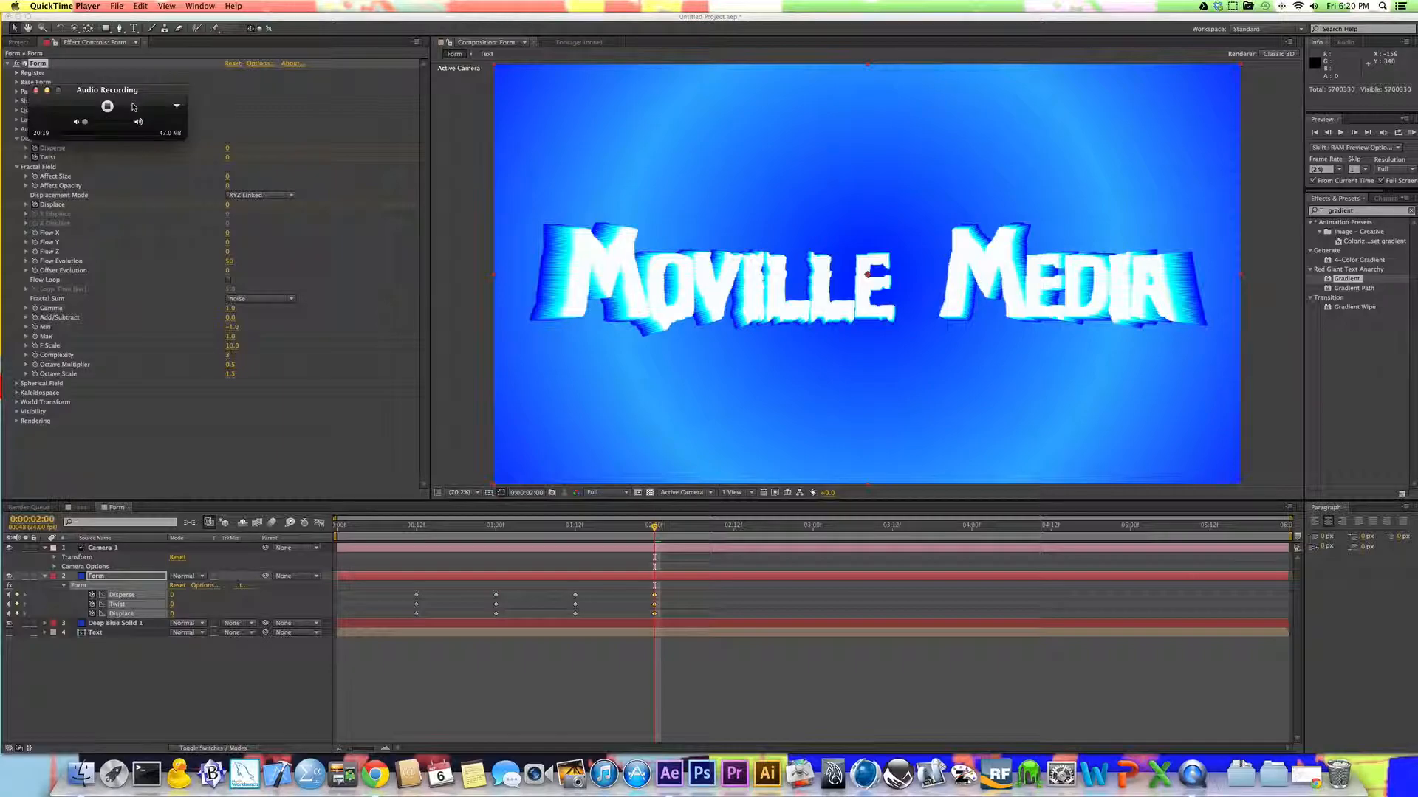
drag(135, 103, 135, 81)
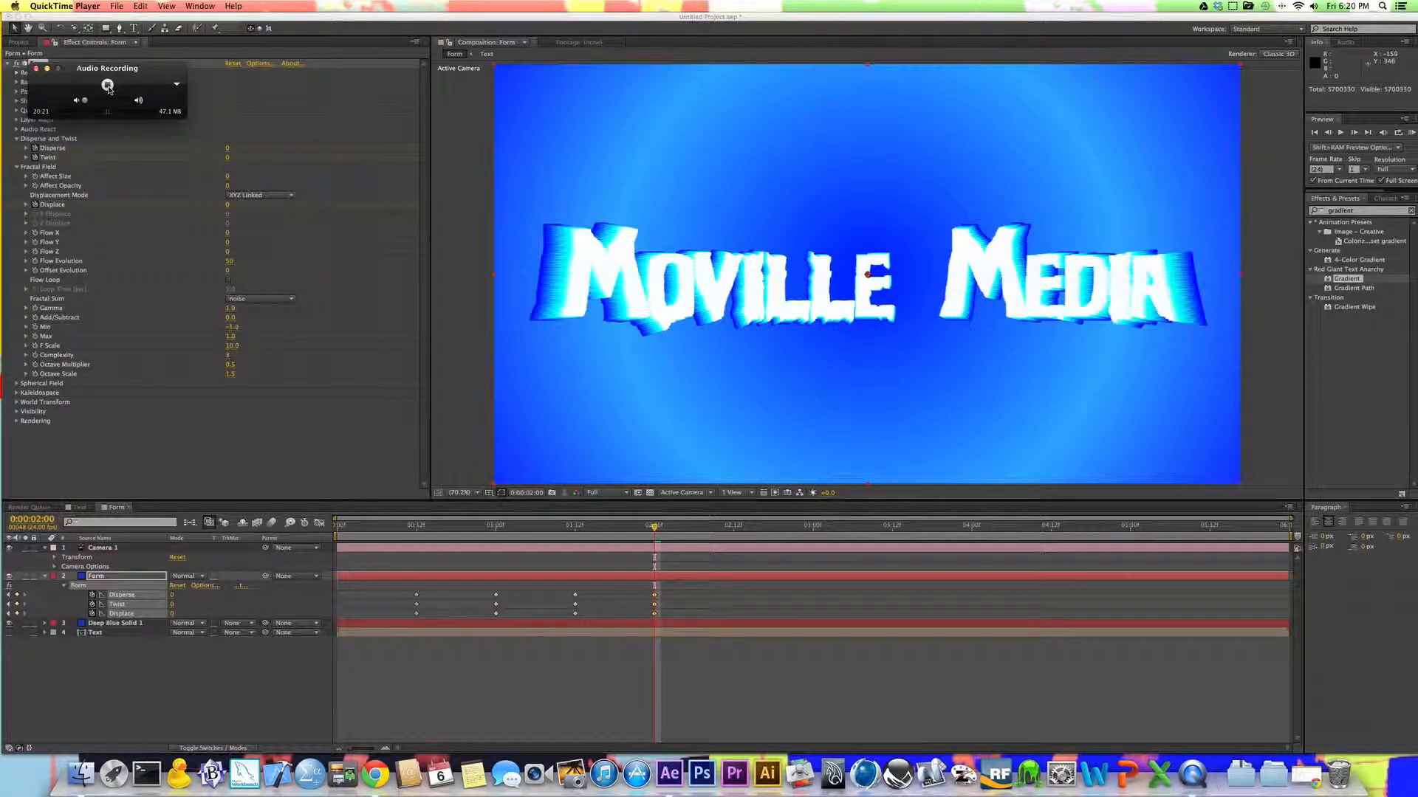